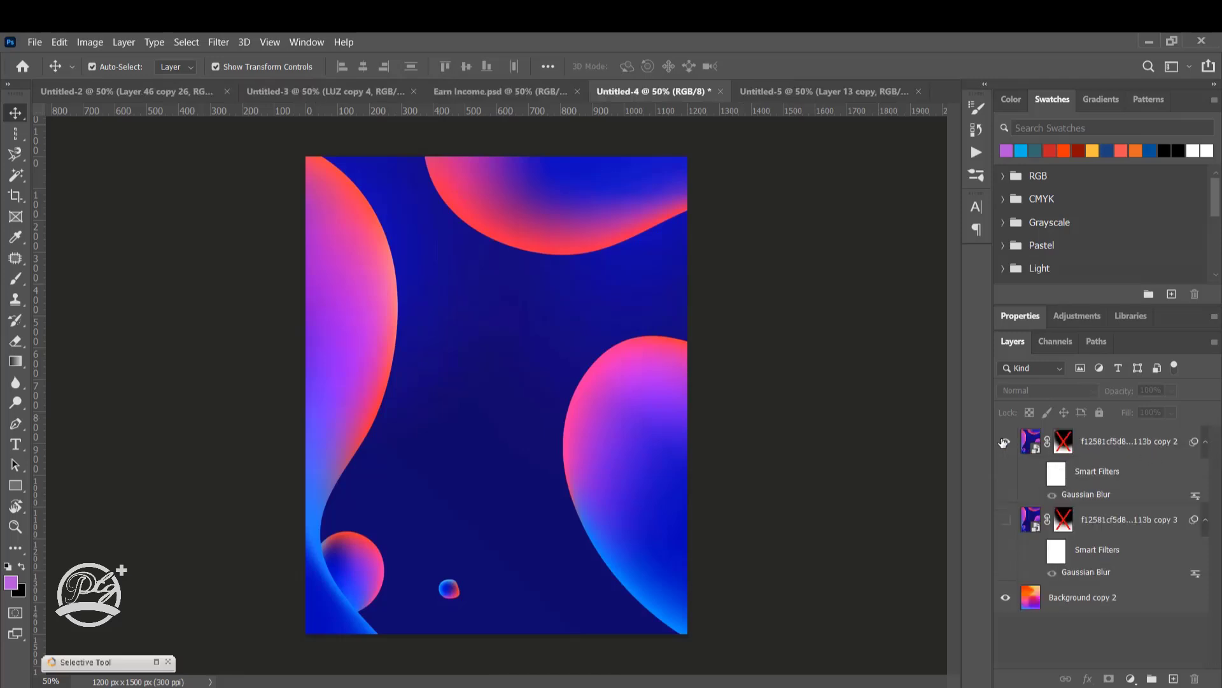
Hide the blue liquid-shapes layer and review the gradient, light flare, glow, dollar photo and finished Earn Income flyer documents.
left_click(1005, 442)
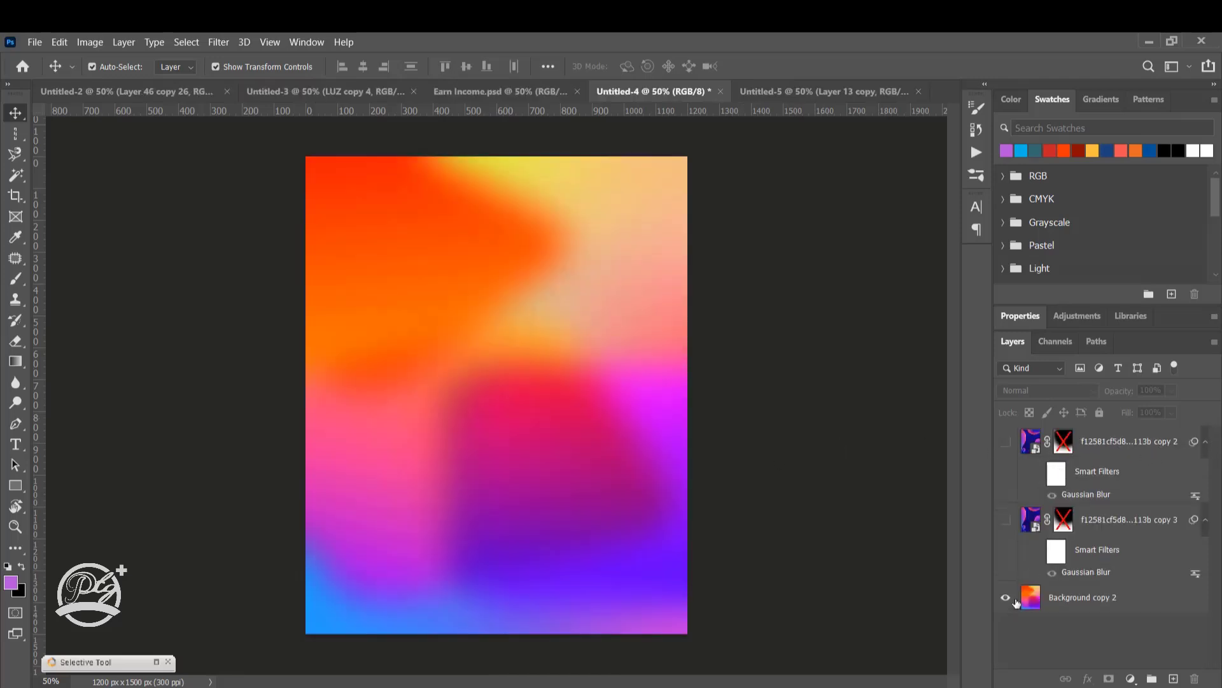
left_click(594, 387)
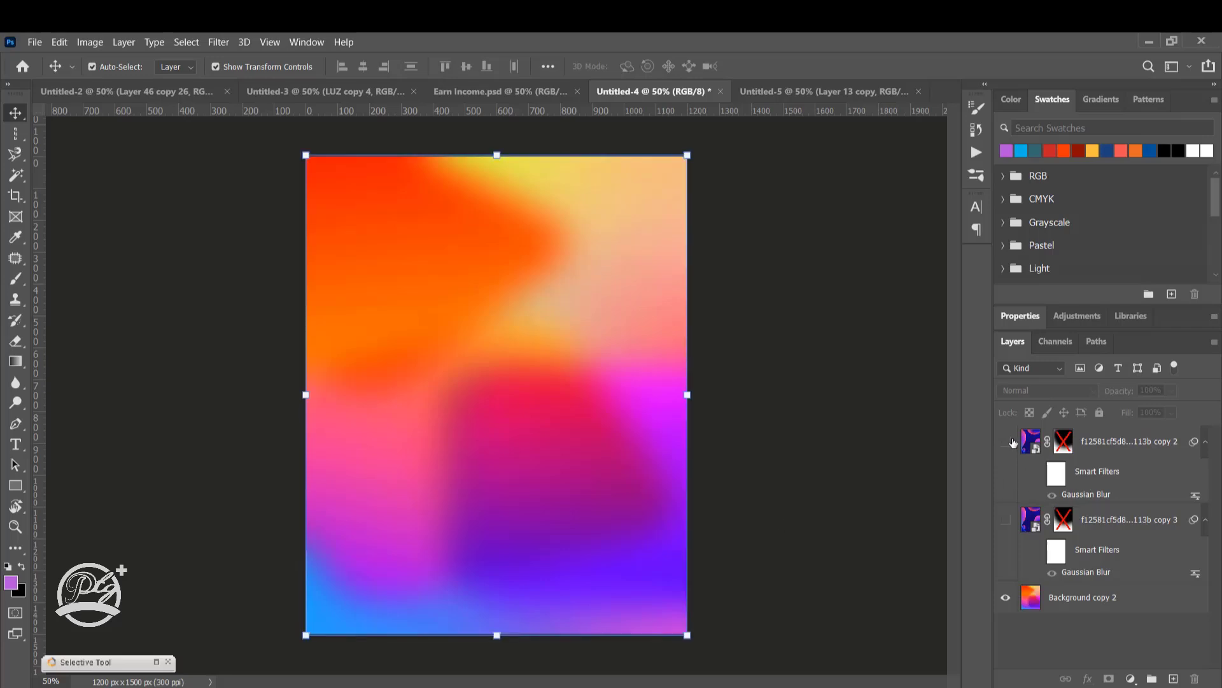
left_click(108, 91)
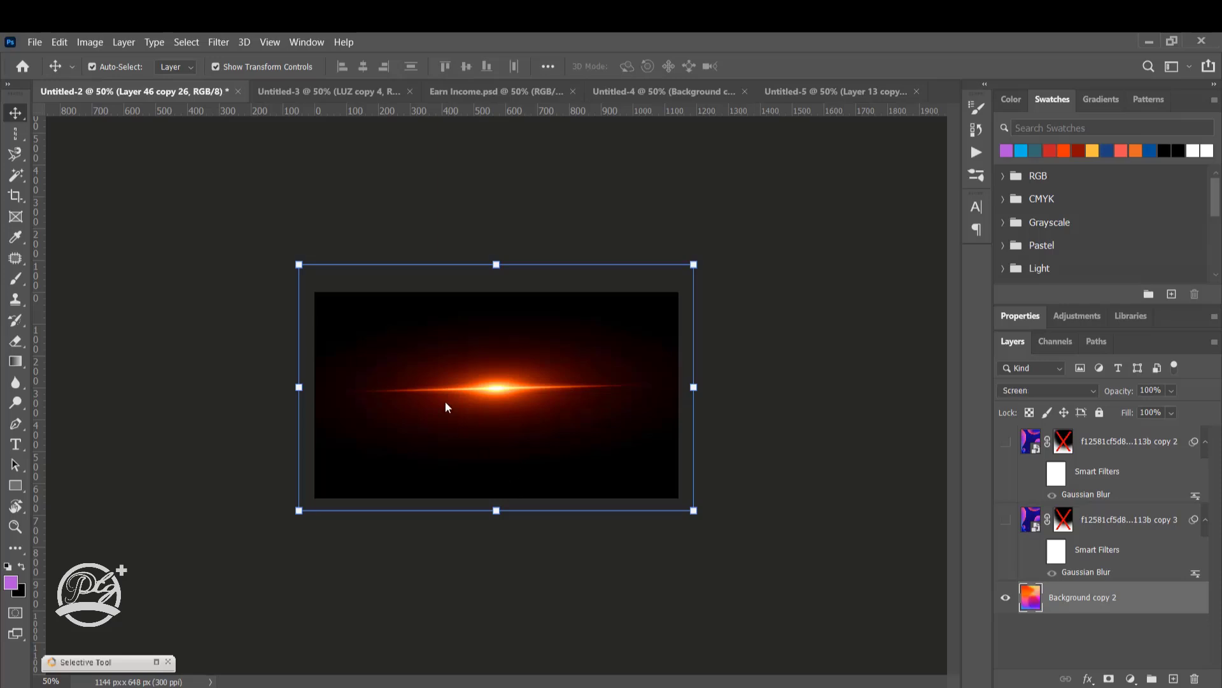
left_click(330, 93)
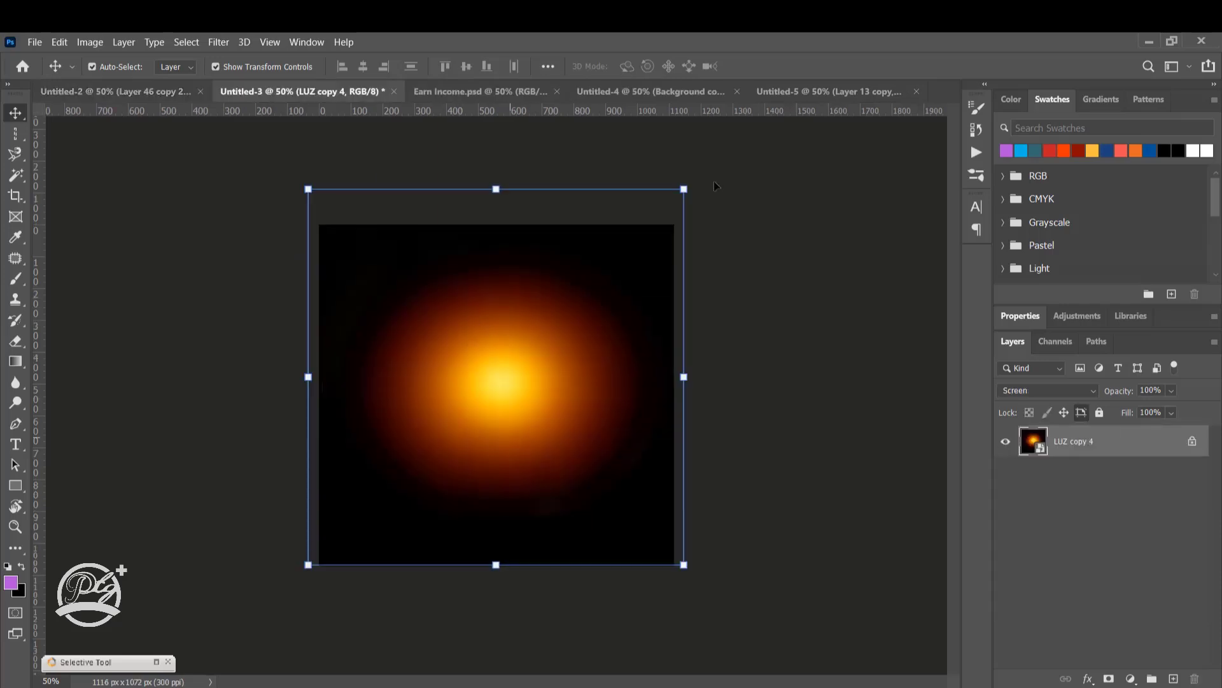
left_click(502, 93)
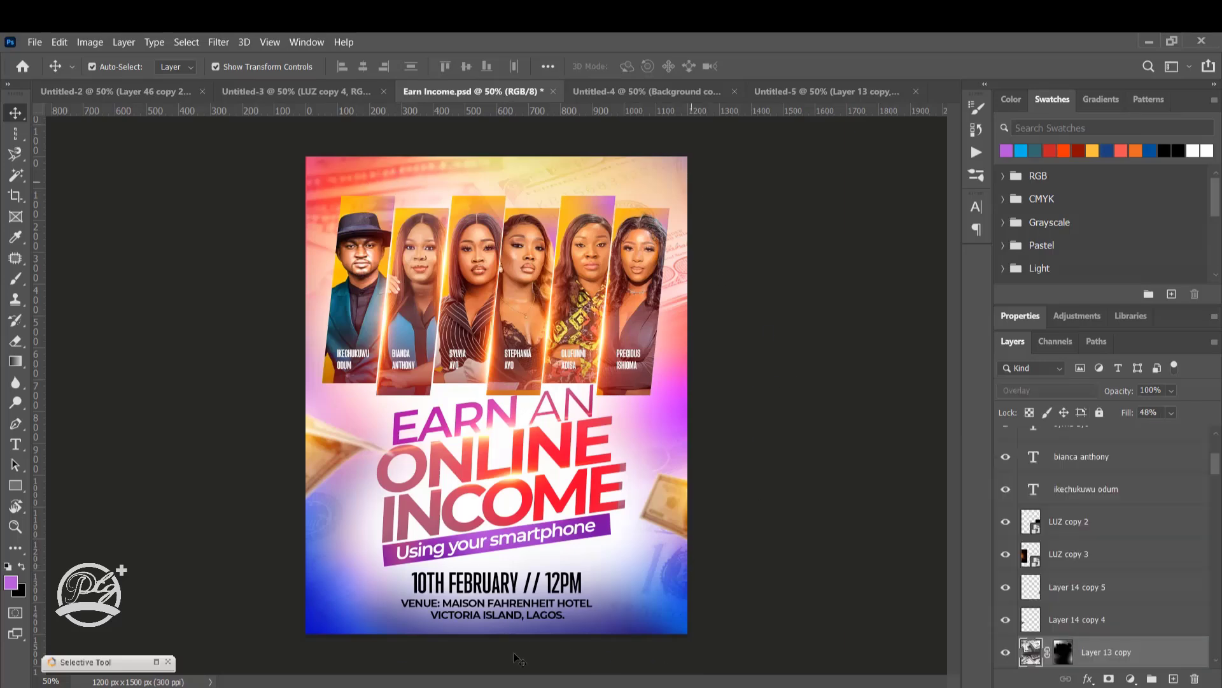
left_click(784, 96)
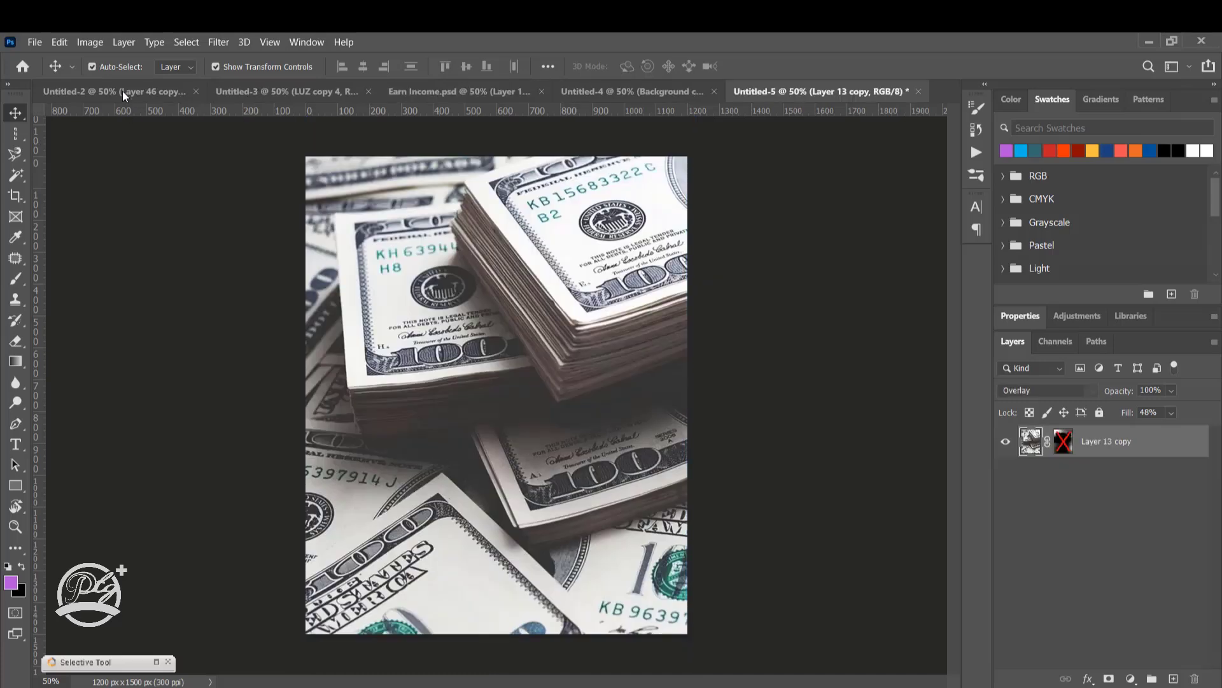
key("ctrl+shift+Tab")
key("ctrl+shift+Tab")
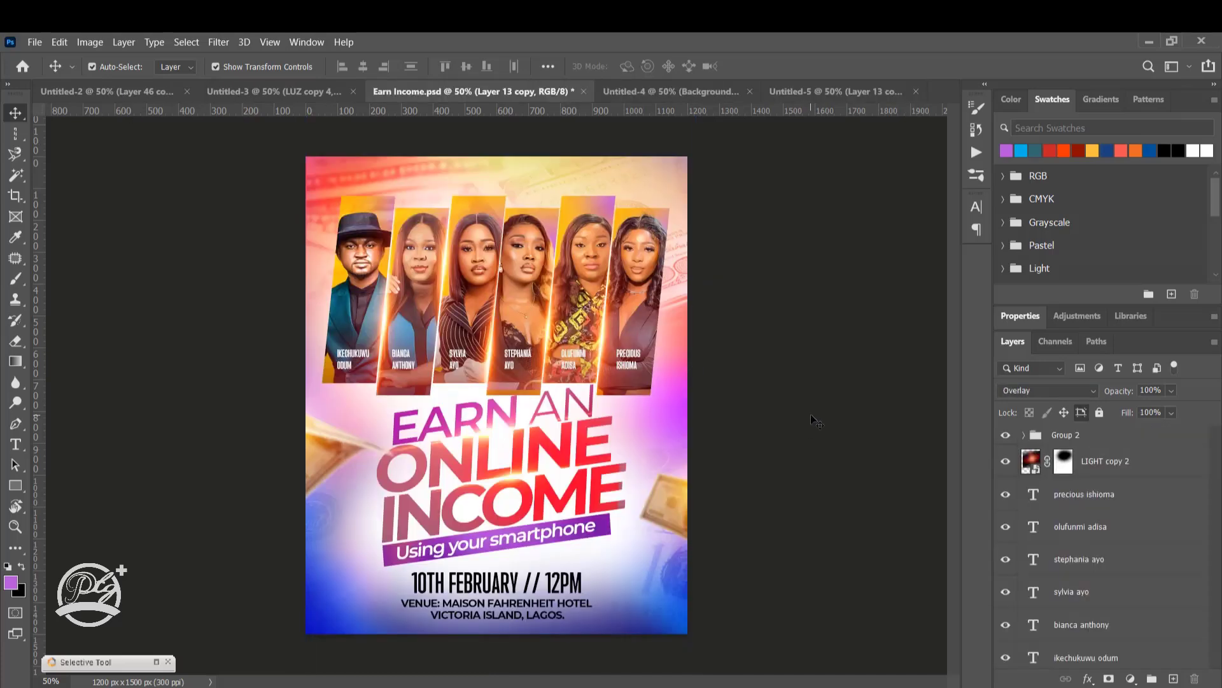
left_click(811, 414)
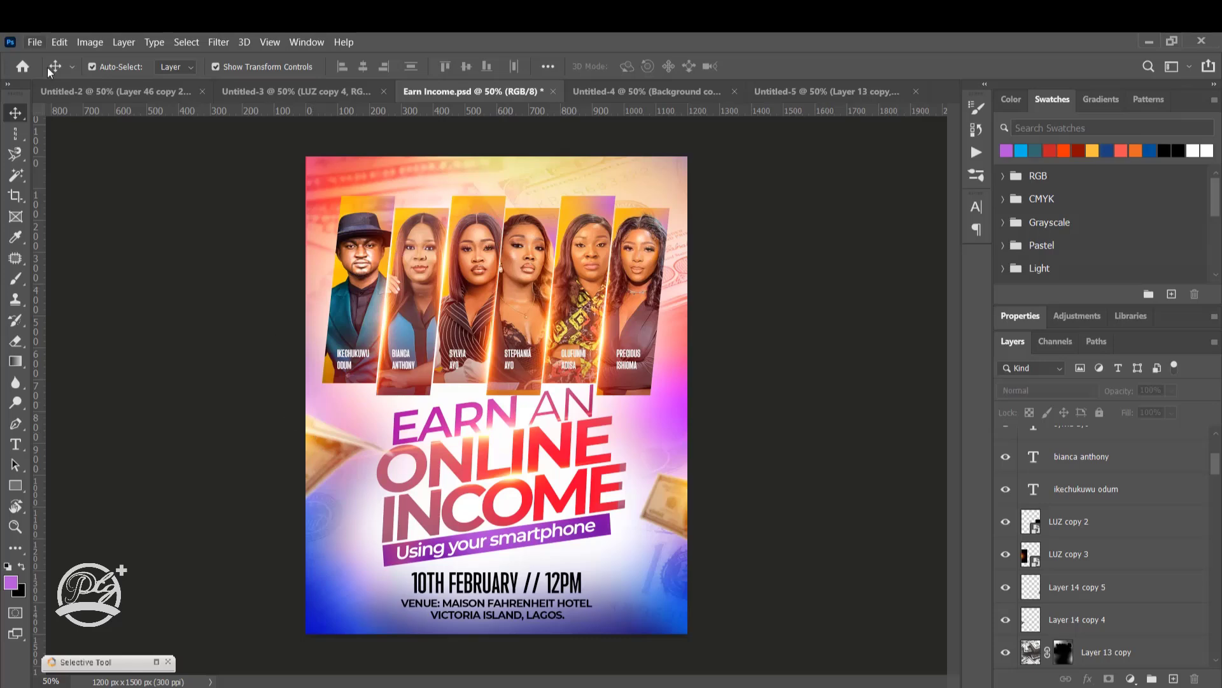
Create a new portrait document 4 inches wide and 5 inches high at 300 pixels per inch.
left_click(32, 42)
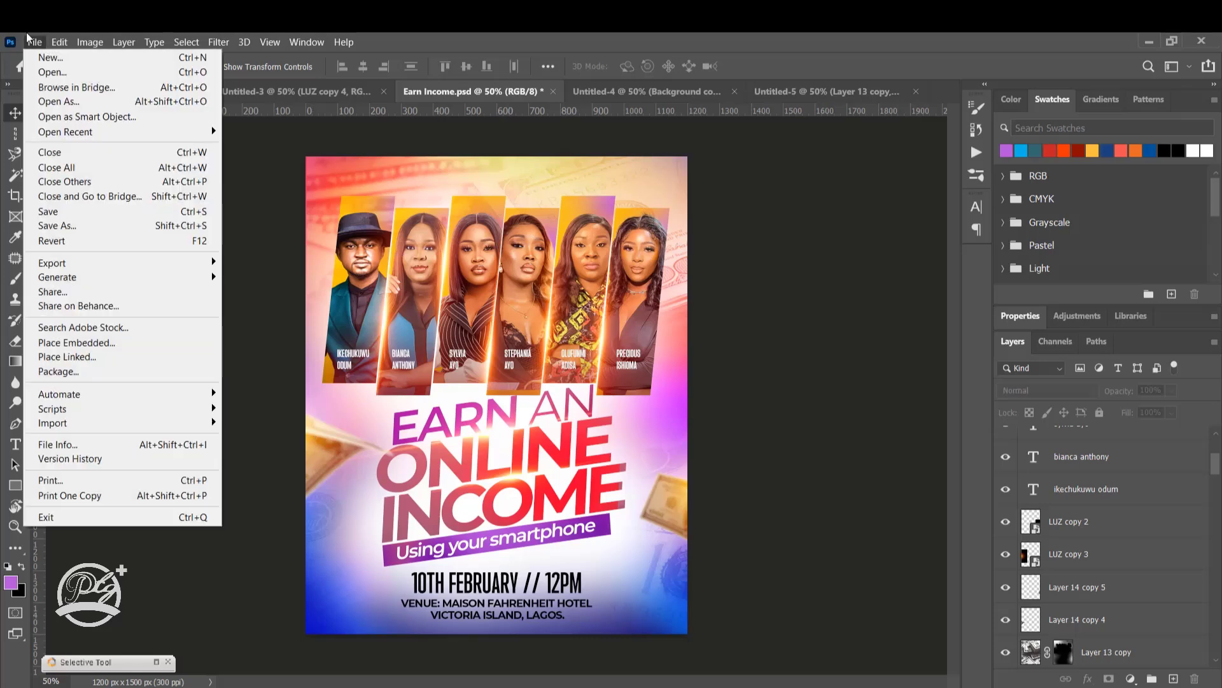
left_click(49, 59)
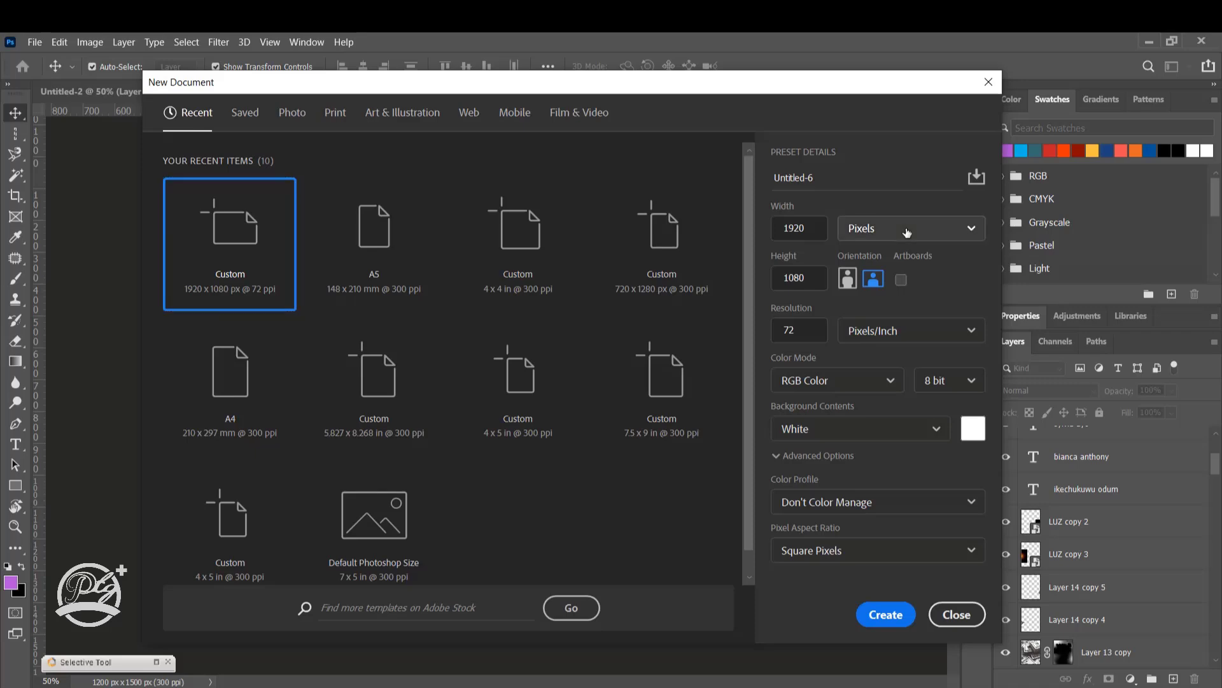
left_click(910, 234)
left_click(860, 282)
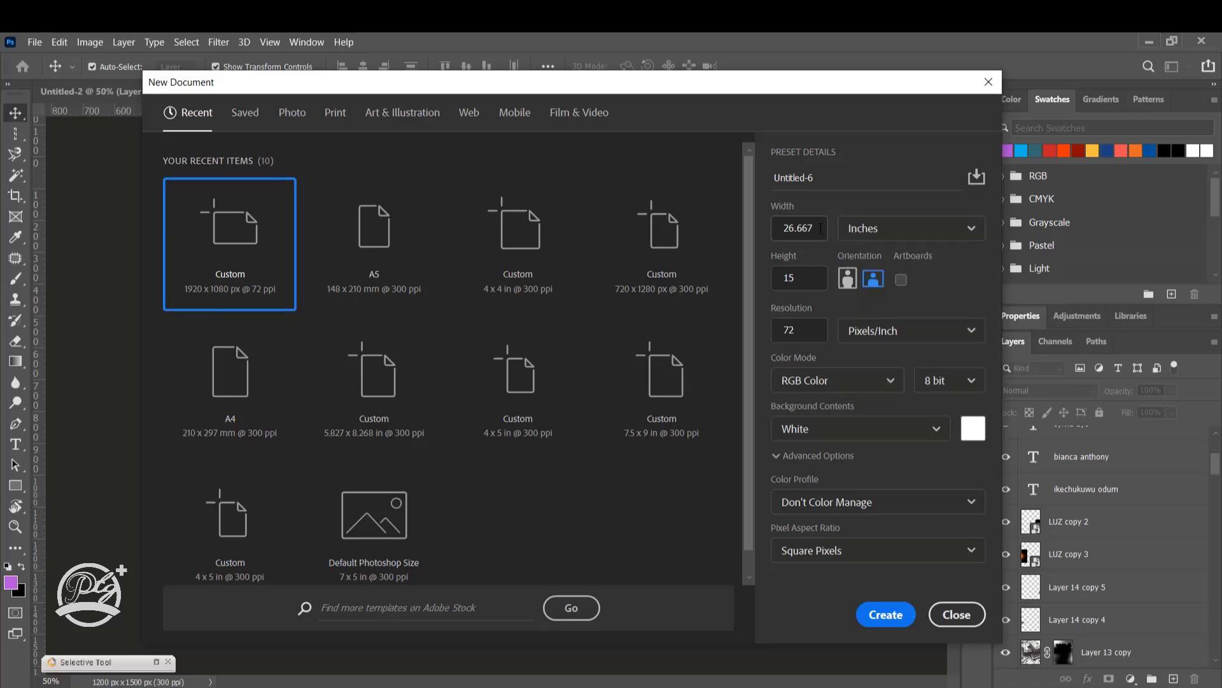
left_click(784, 232)
left_click_drag(815, 226, 783, 229)
type("4")
left_click_drag(803, 278, 772, 279)
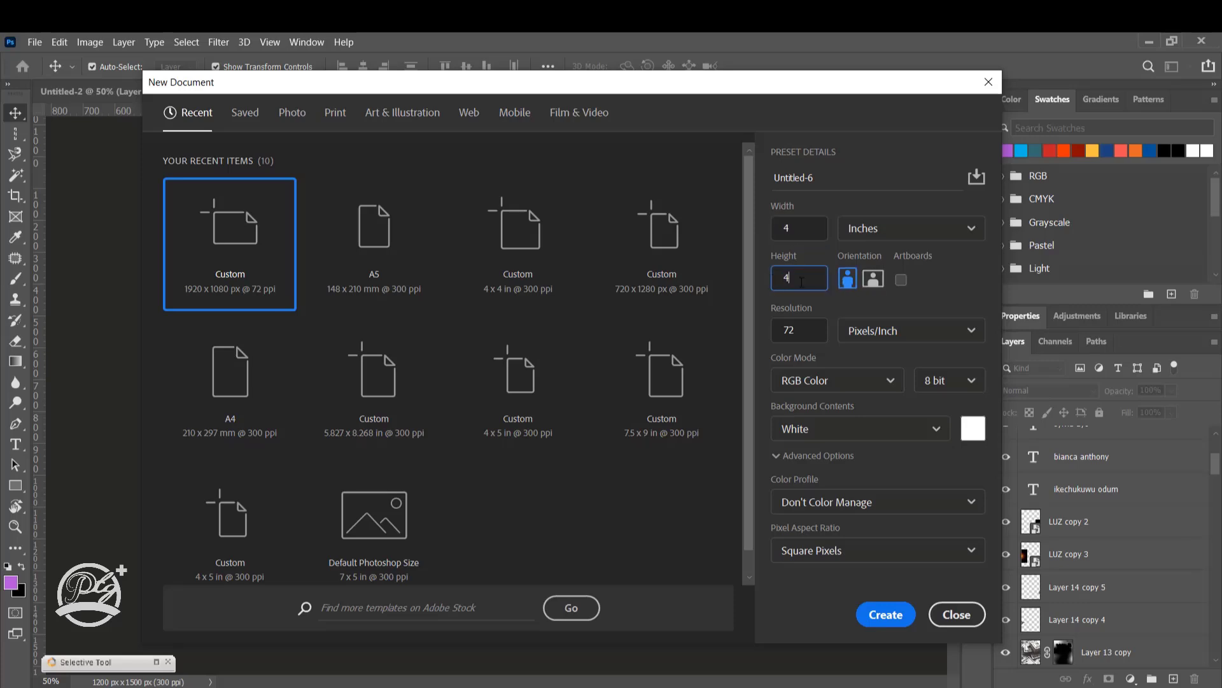
double_click(805, 331)
type("300")
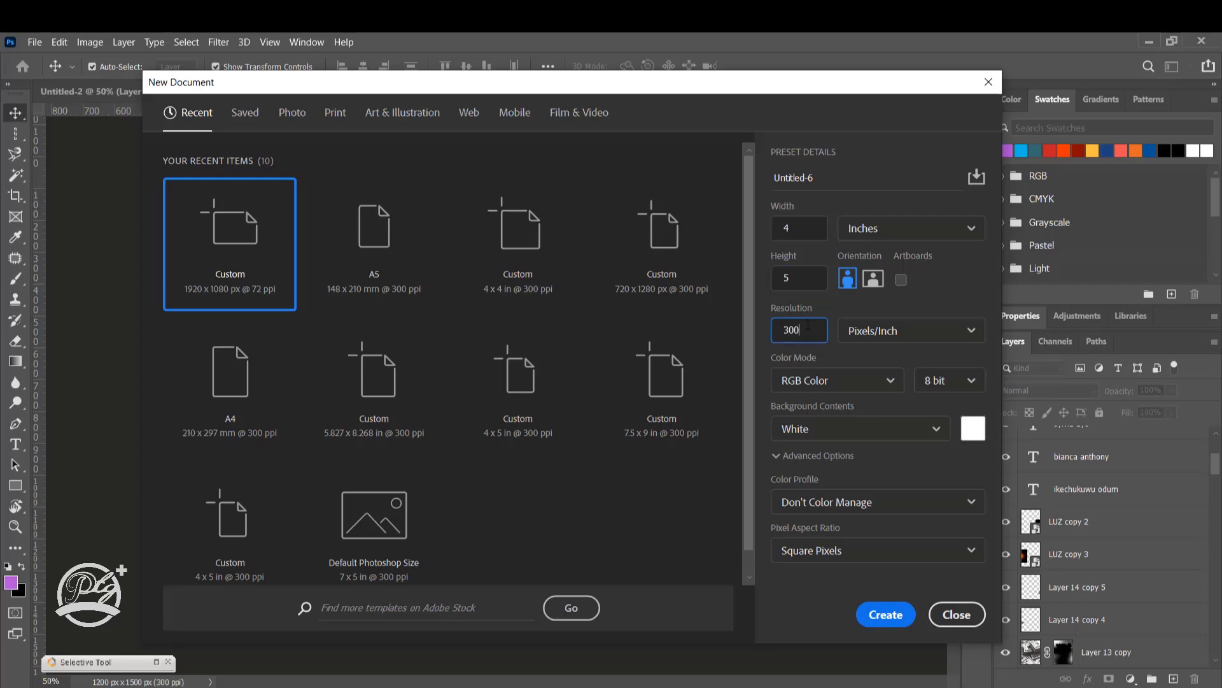
left_click(890, 613)
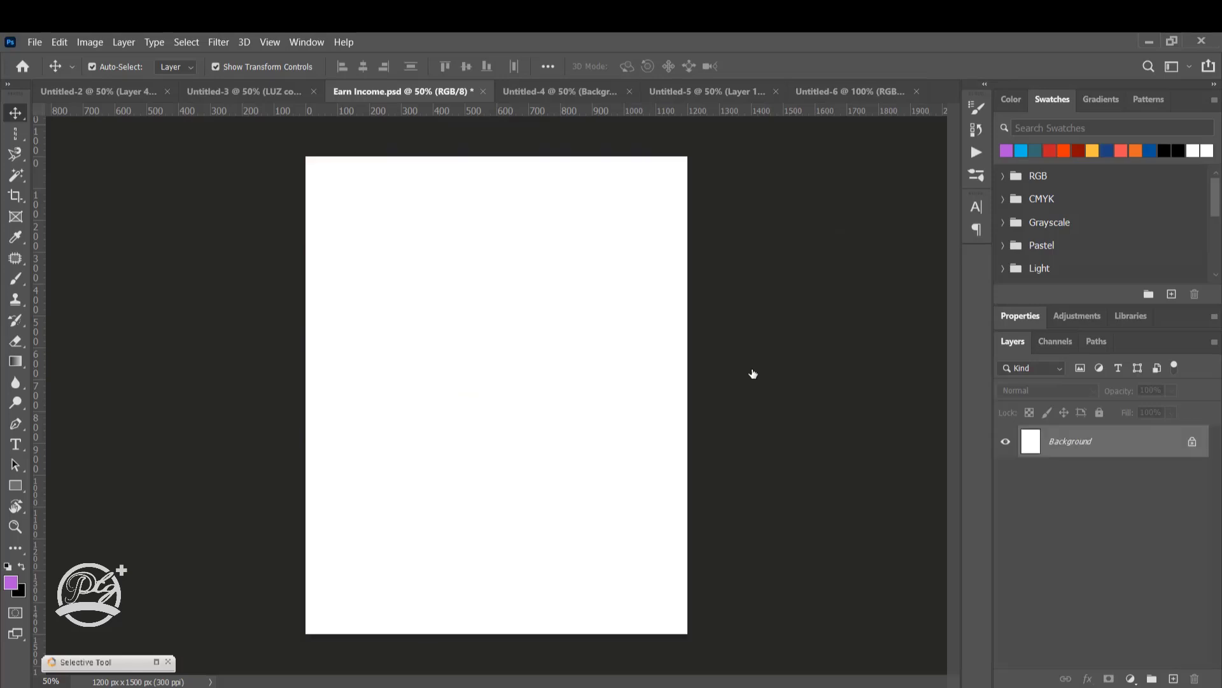
Duplicate the orange-purple gradient layer Background copy 2 from Untitled-4 into the Untitled-6 document.
left_click(574, 93)
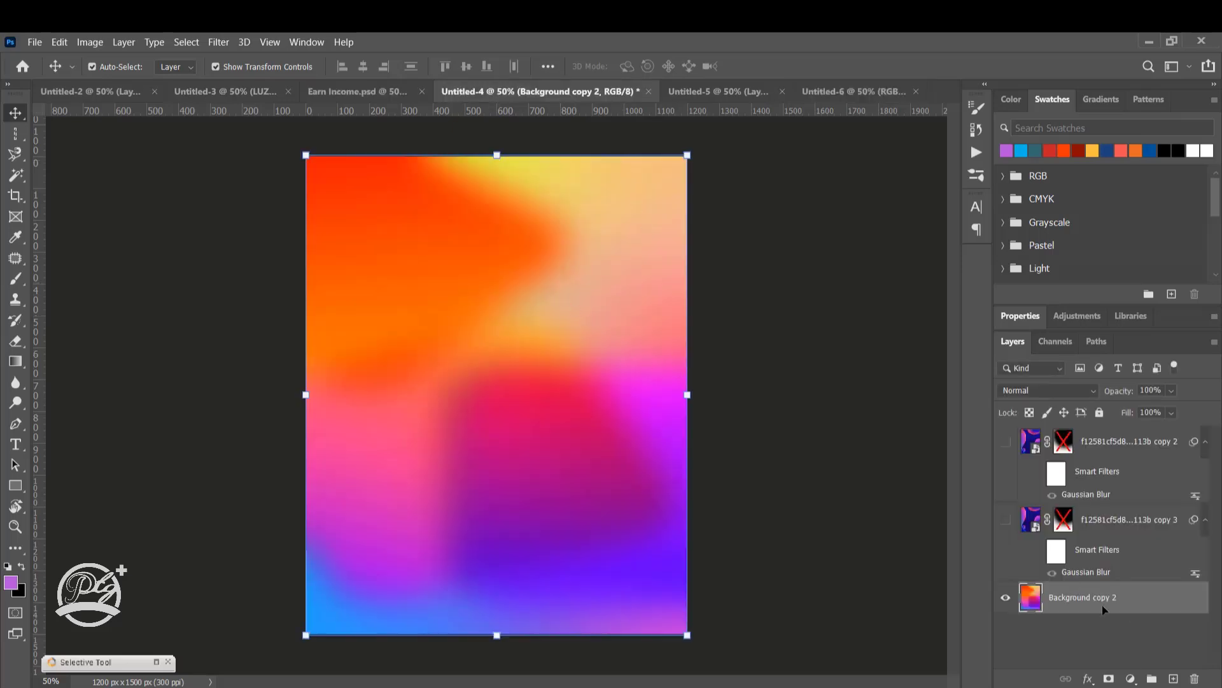
right_click(1124, 598)
left_click(960, 108)
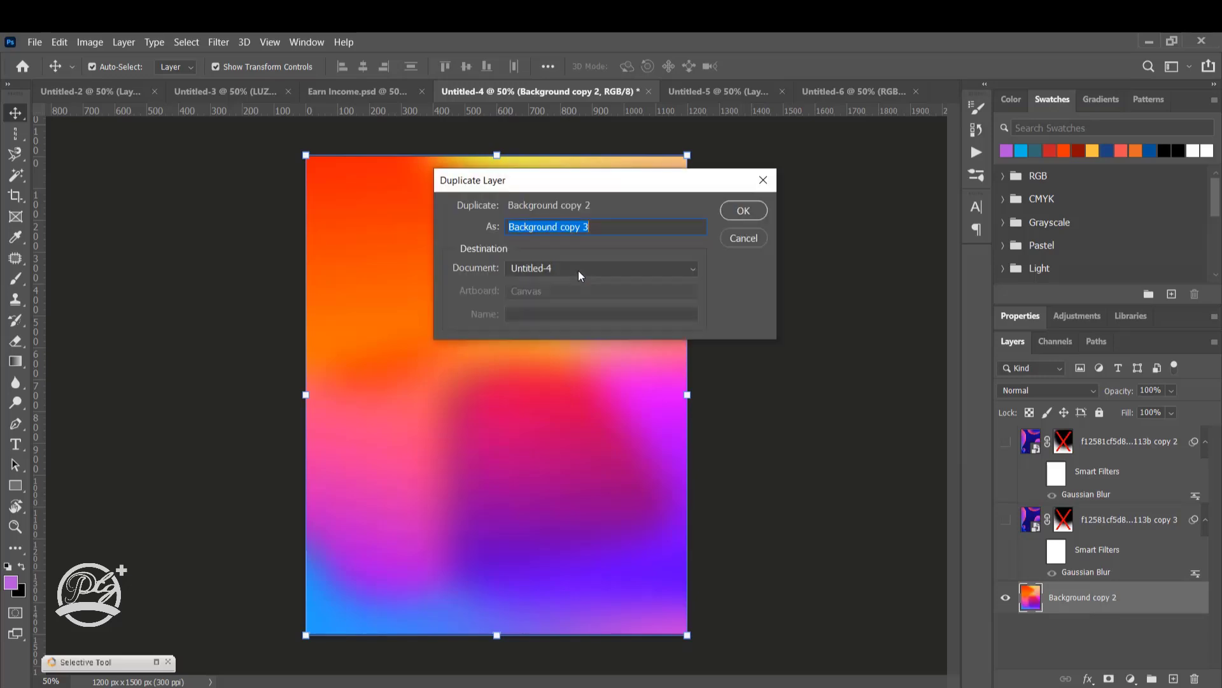
left_click(578, 269)
left_click(573, 354)
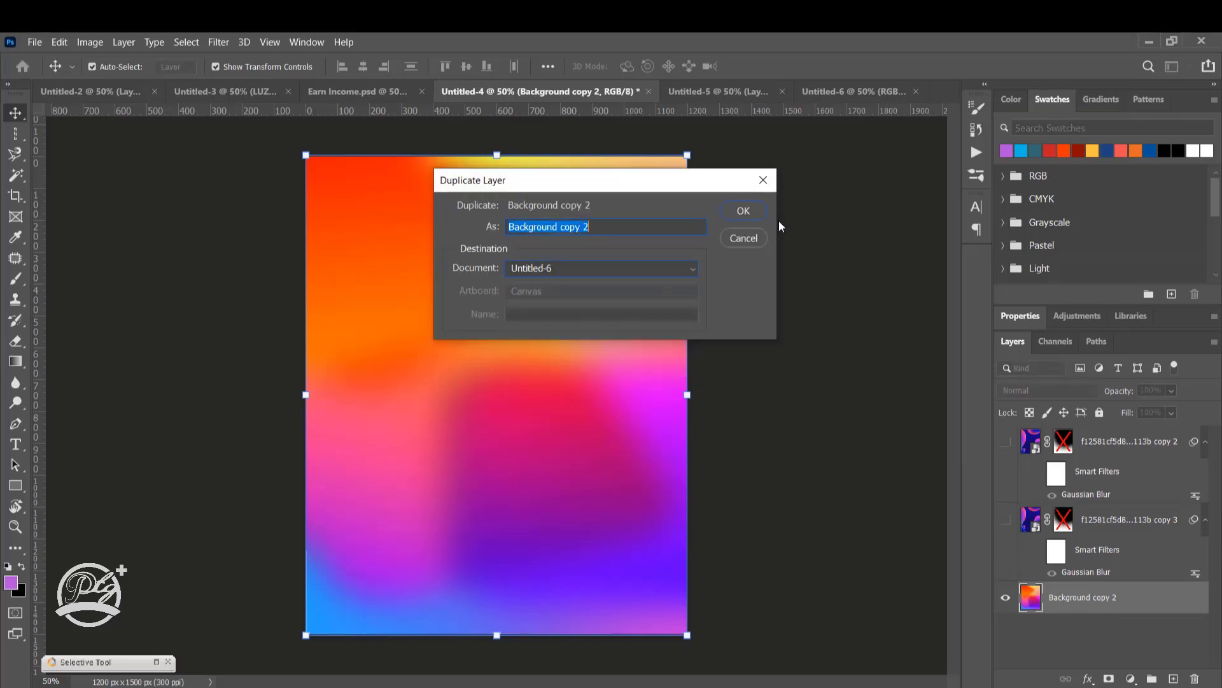
key("Return")
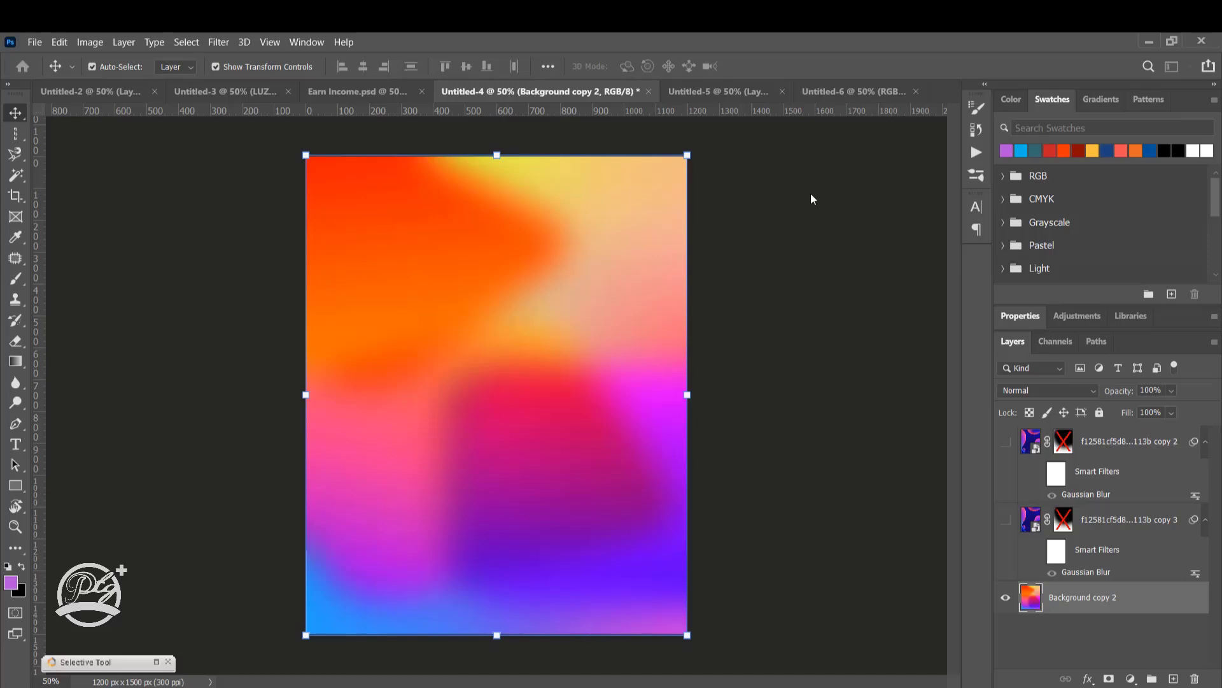
left_click(847, 91)
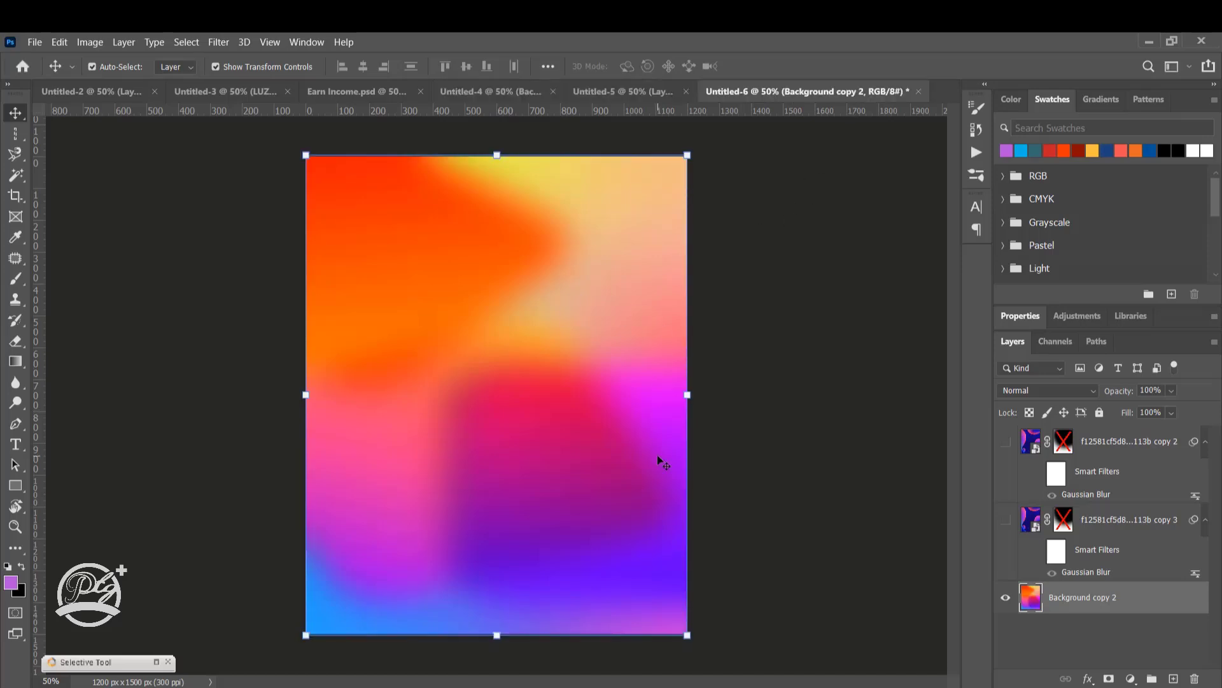
Duplicate the upper blue liquid-shapes smart object layer from Untitled-4 into Untitled-6 and show that document.
left_click(475, 91)
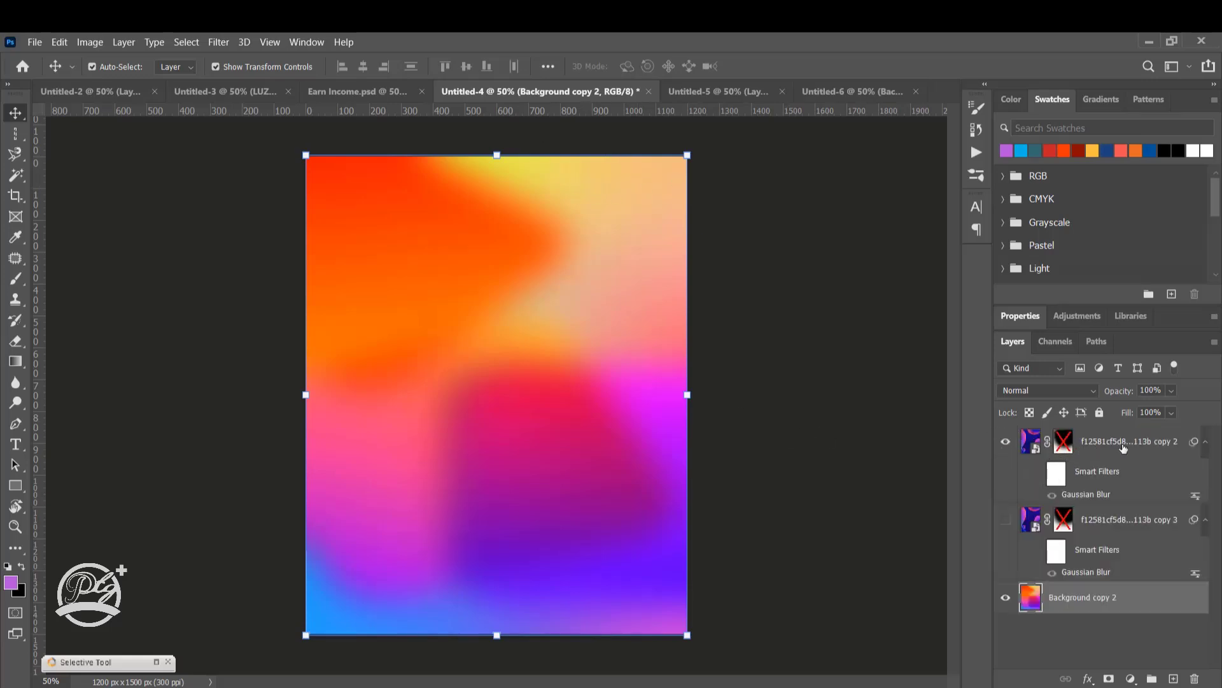
right_click(1123, 448)
left_click(955, 65)
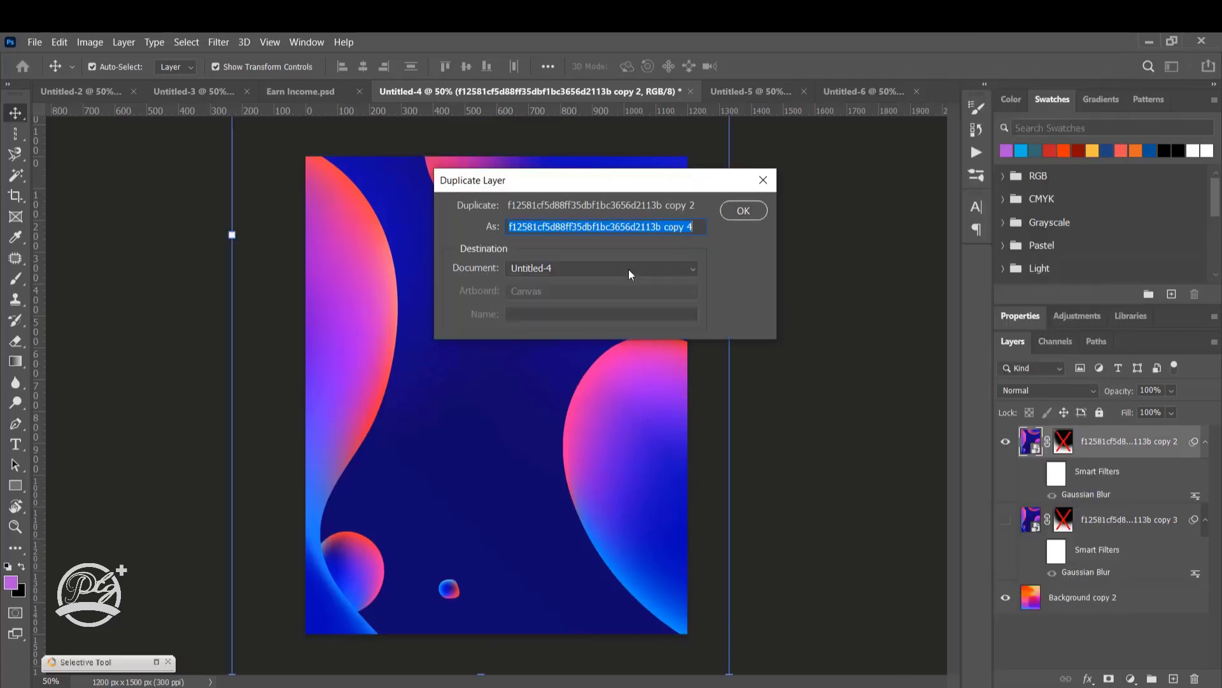
left_click(627, 268)
left_click(527, 354)
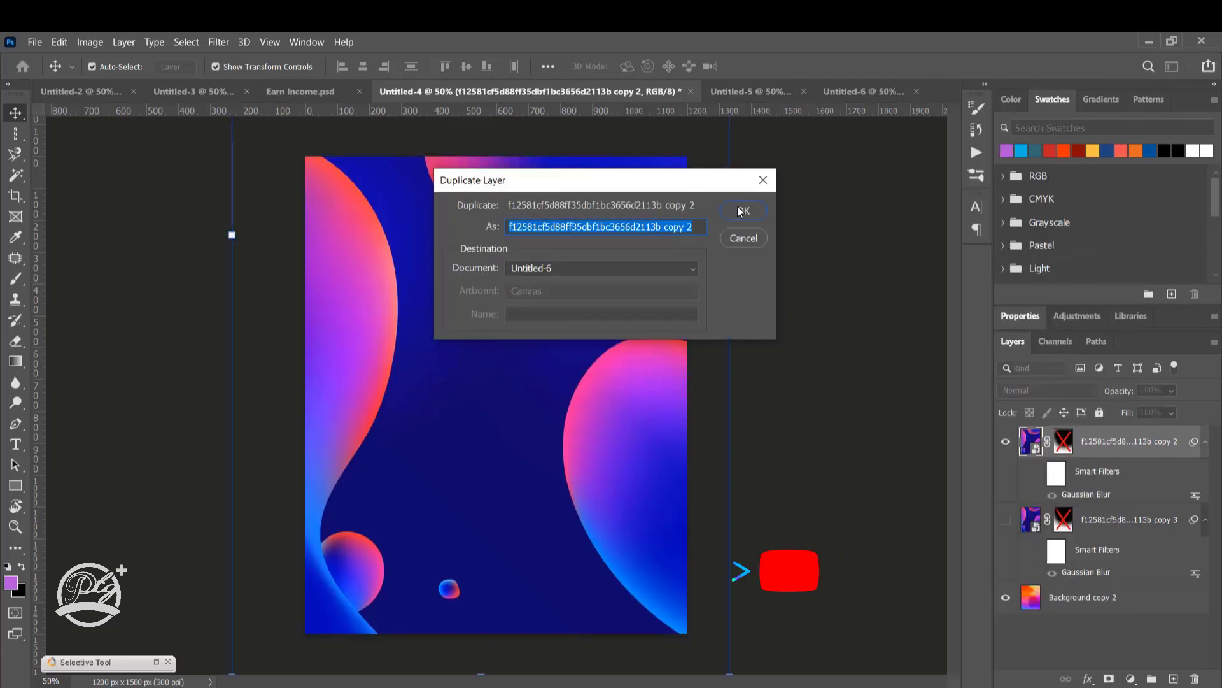
left_click(743, 210)
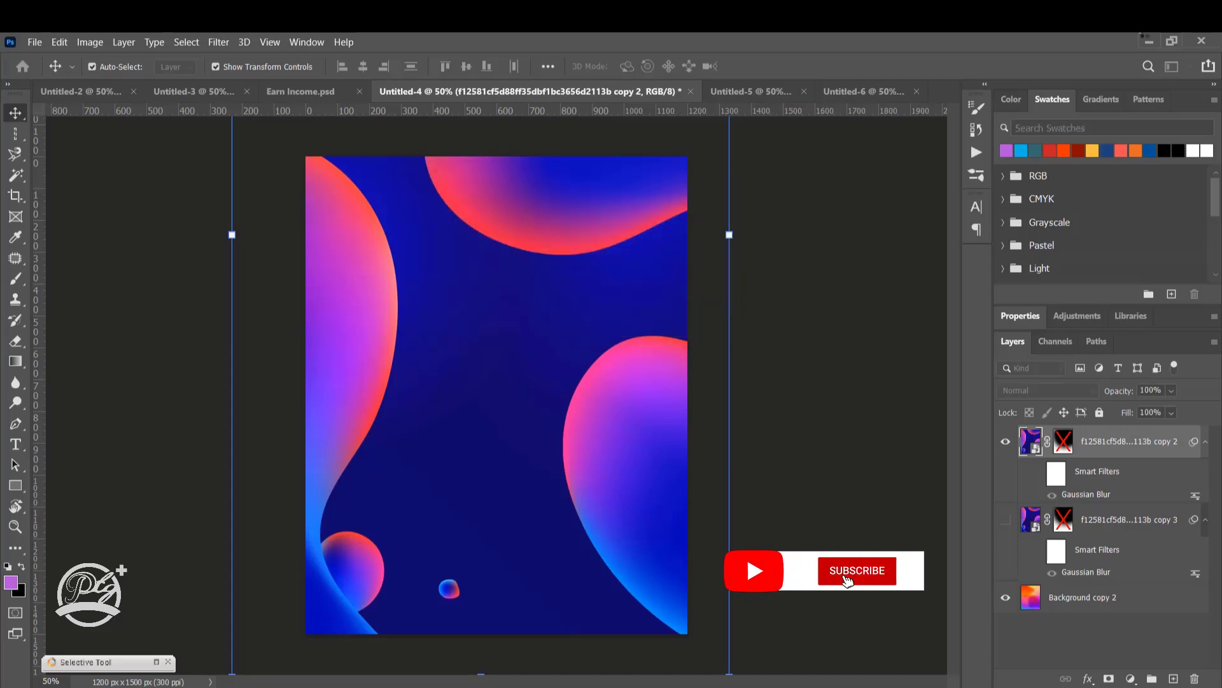
left_click(846, 91)
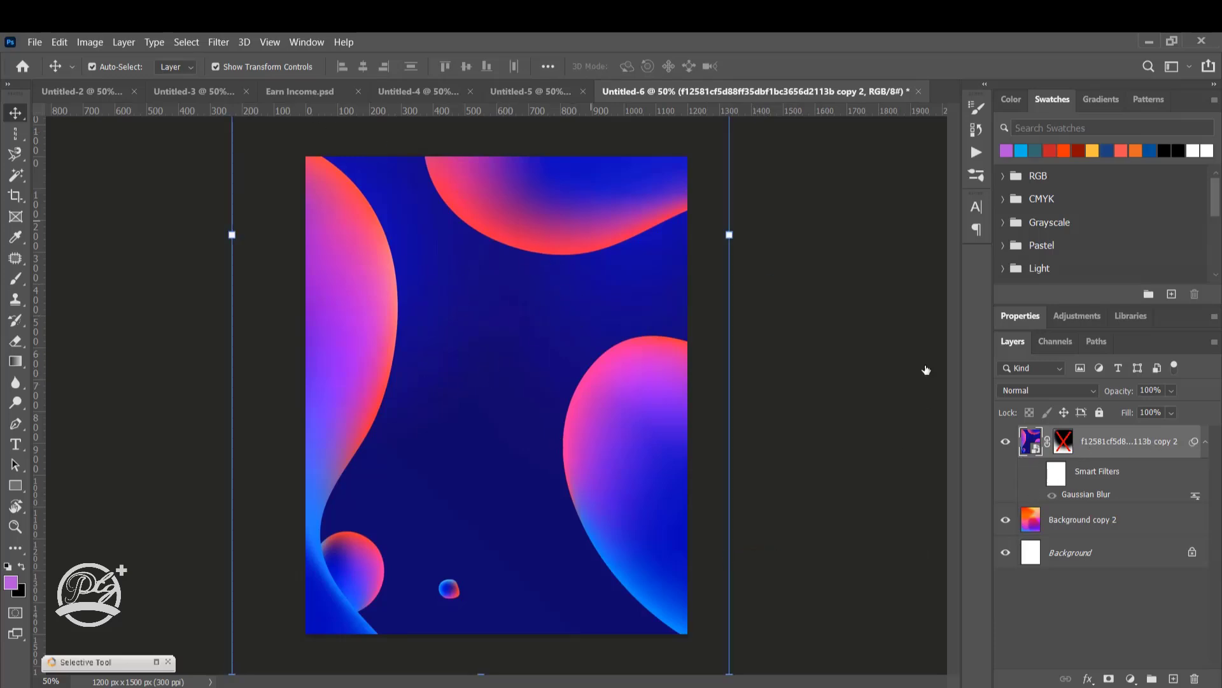
Enable the smart filters on the liquid-shapes layer to see the blur, and clear them from the layer.
left_click(1039, 476)
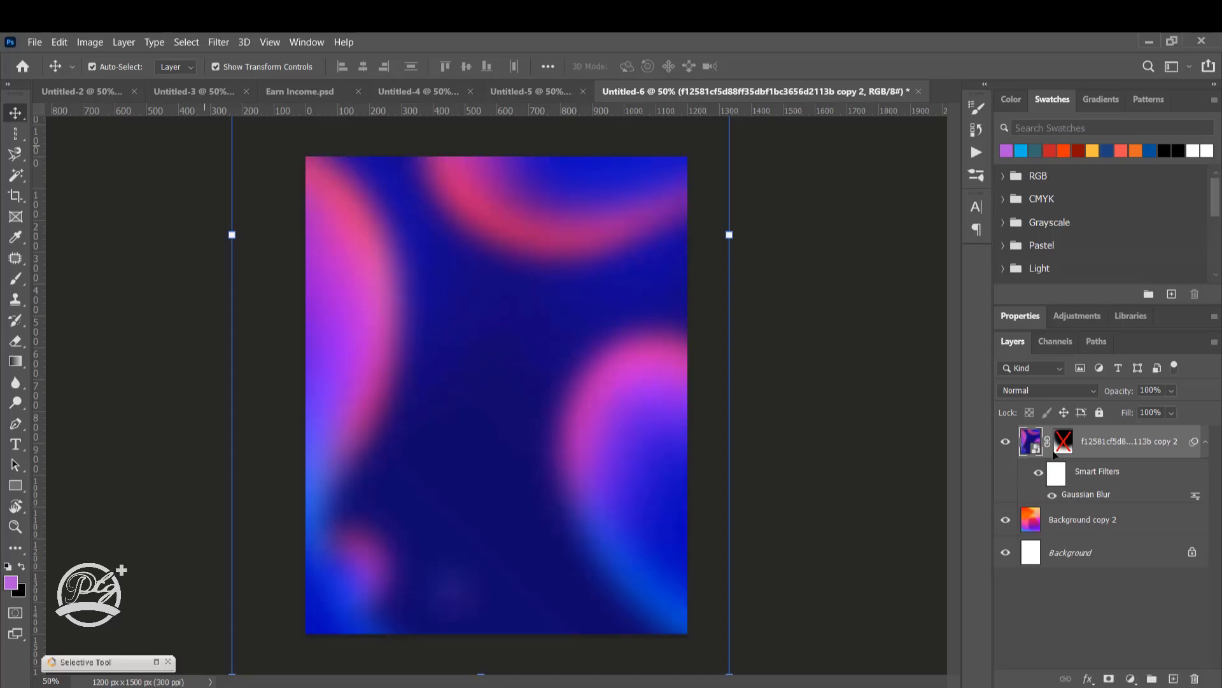
right_click(1194, 444)
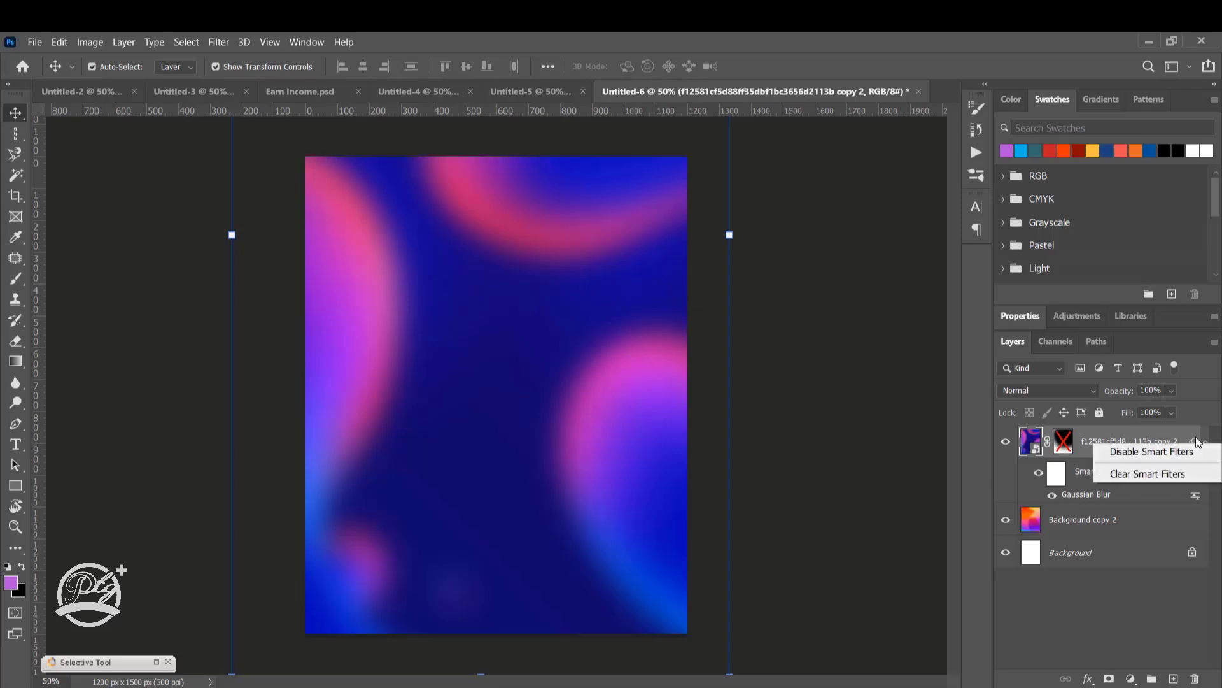
left_click(1122, 475)
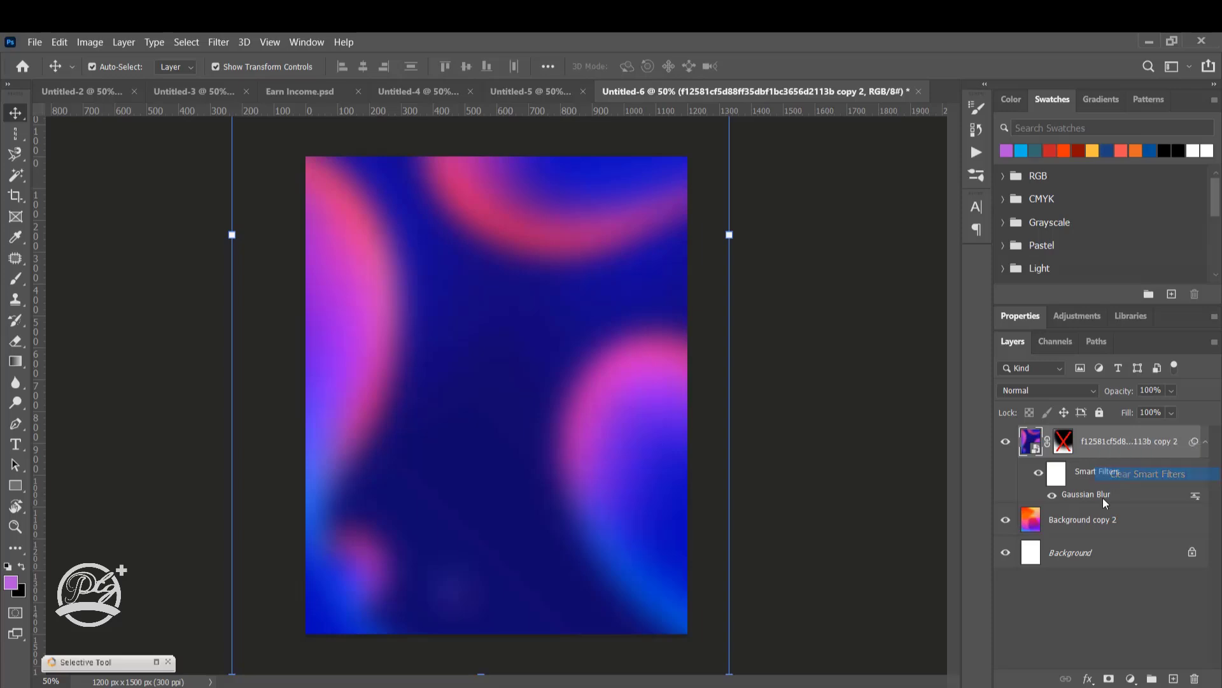
Apply a Gaussian Blur with a radius of 40.1 pixels to the liquid-shapes layer.
left_click(218, 42)
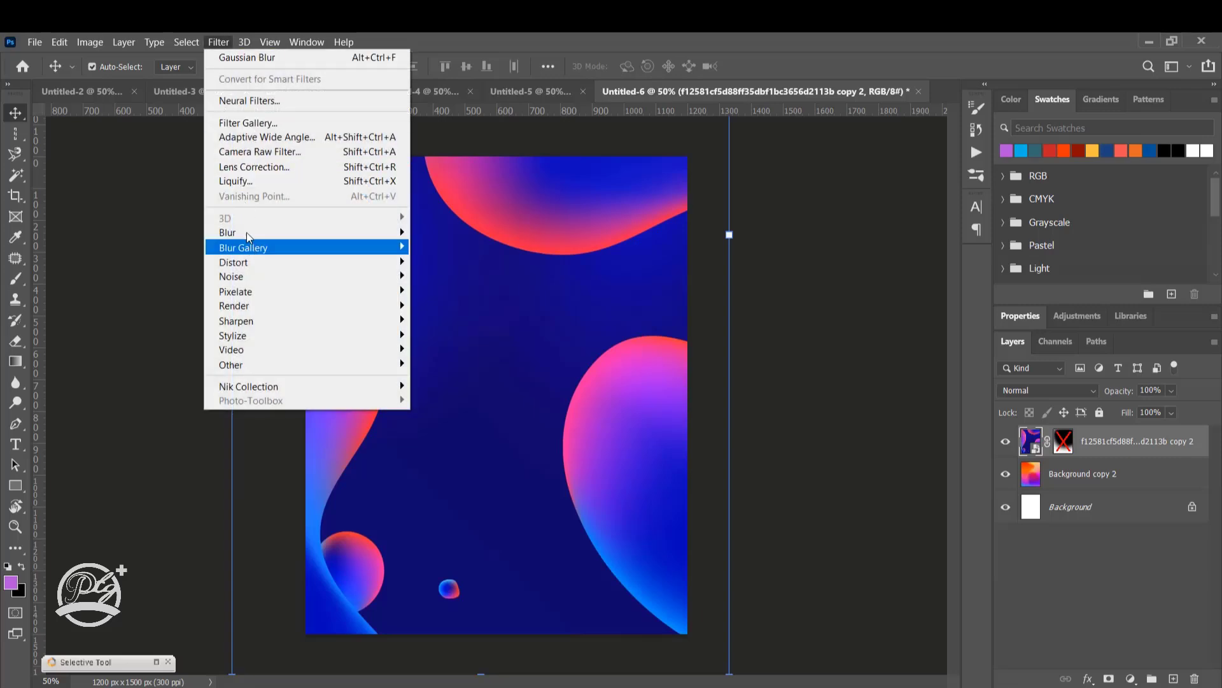
mouse_move(246, 232)
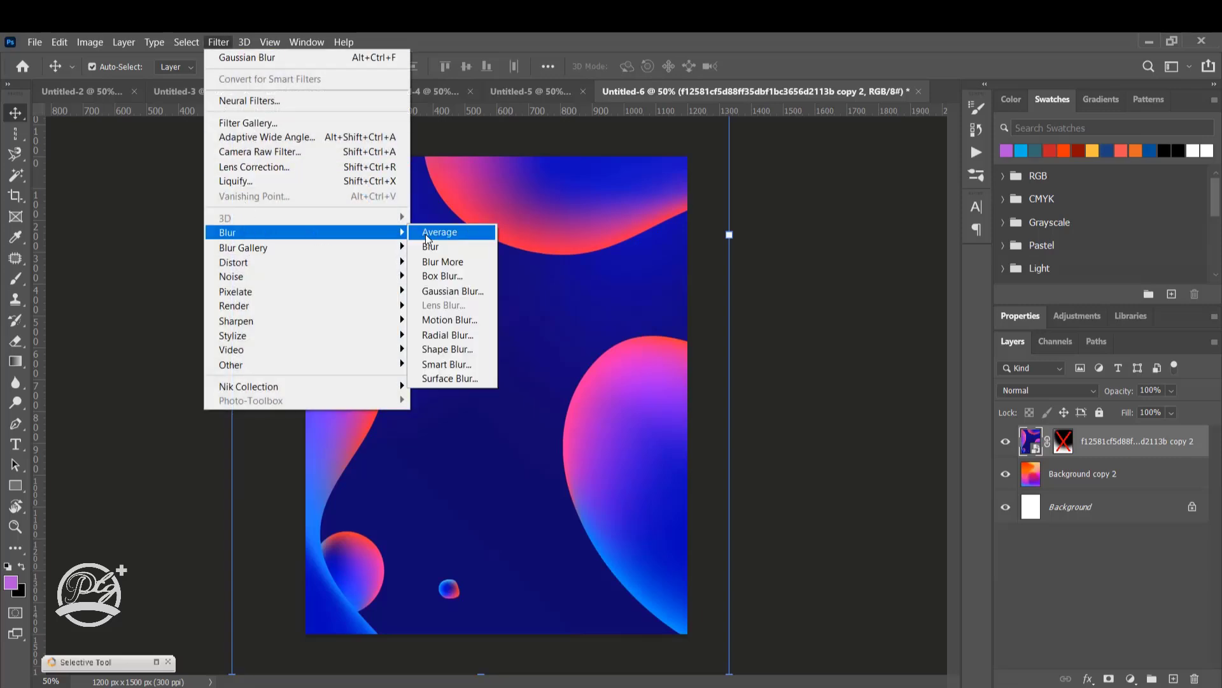
left_click(452, 291)
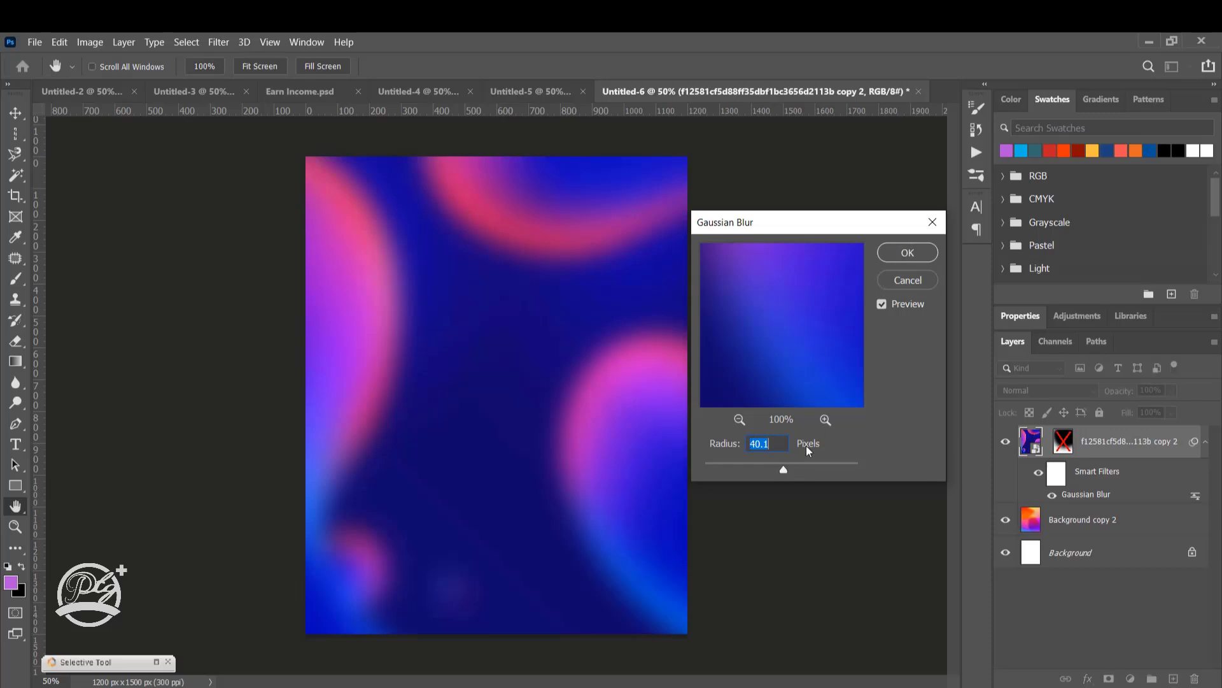
left_click(910, 254)
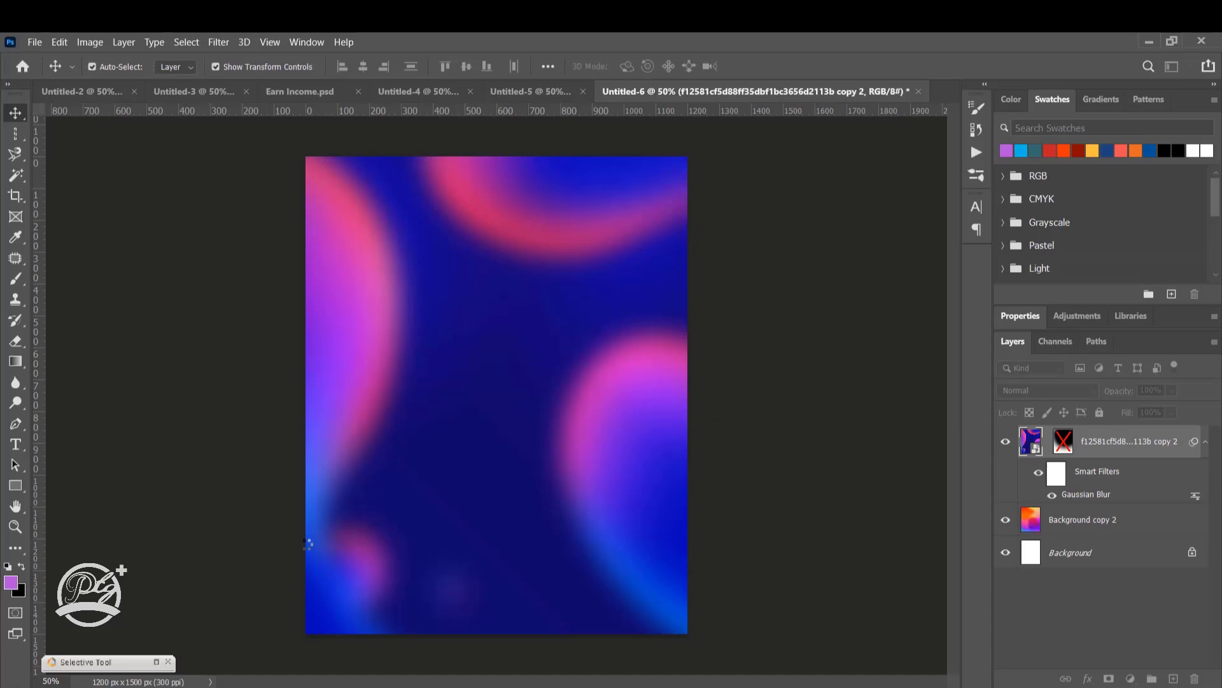
Delete the disabled layer mask from the liquid-shapes layer and add a fresh white mask.
right_click(1063, 439)
left_click(1090, 471)
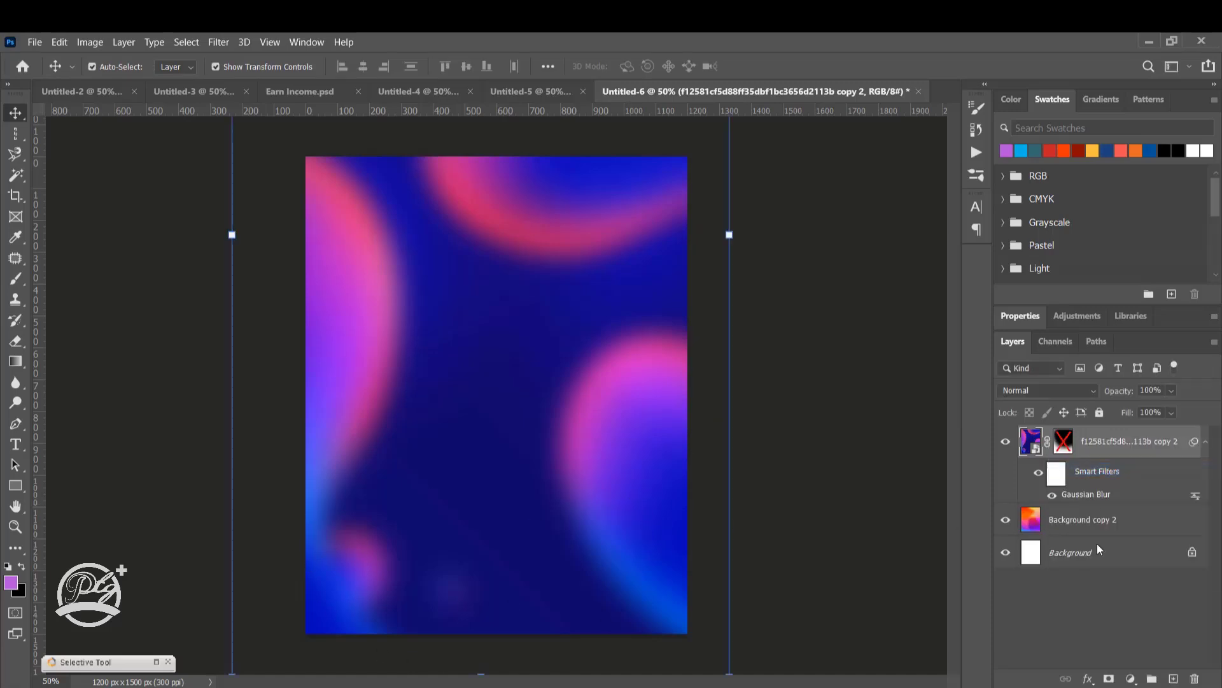
left_click(1107, 677)
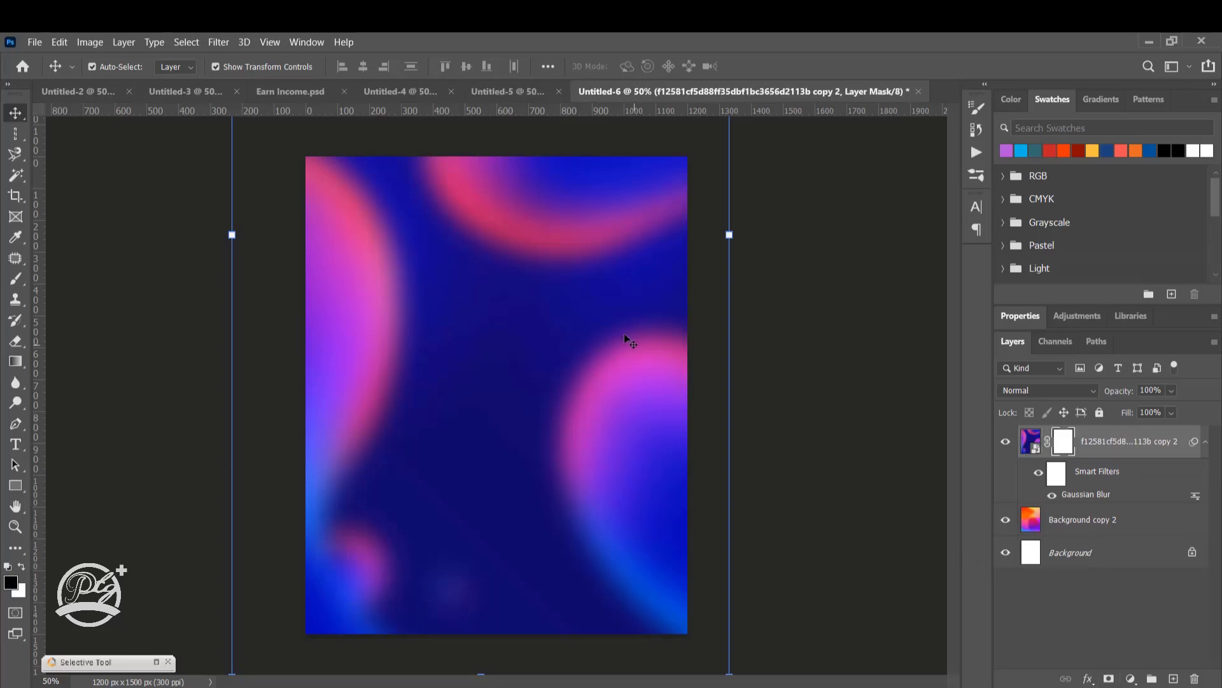
Paint black across the upper half of the liquid-shapes layer mask with a 1500 px soft brush to reveal the orange background.
key("b")
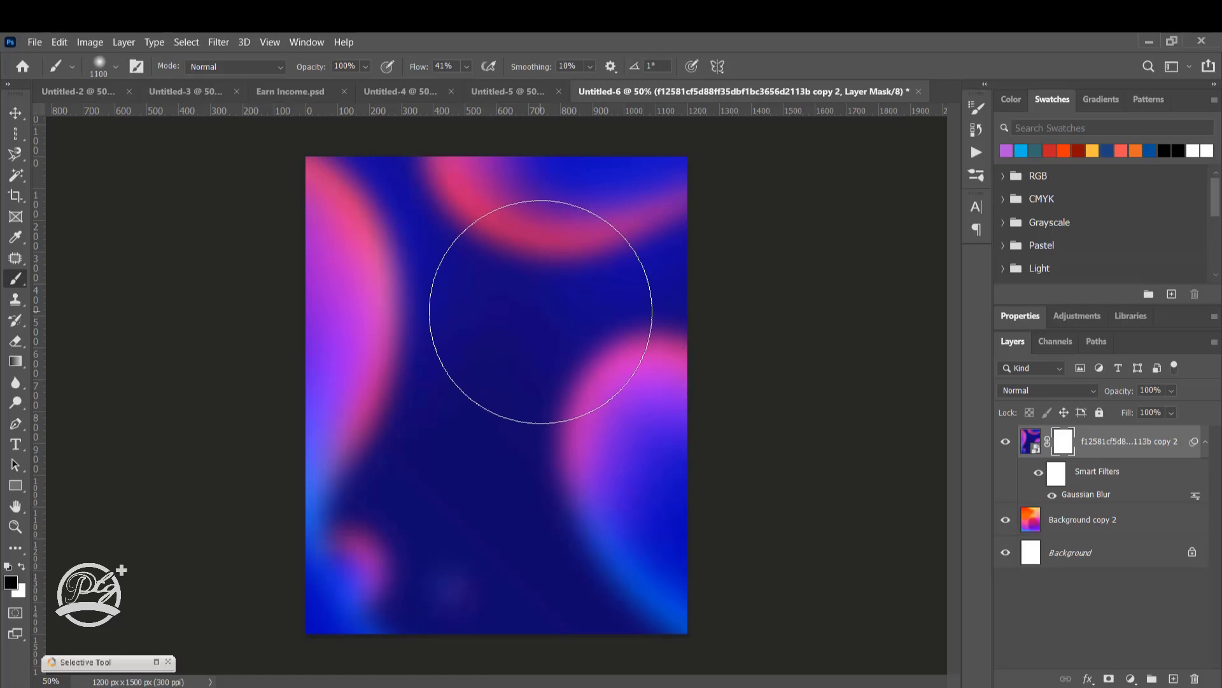
key("bracketright")
key("bracketright")
key("bracketright")
key("bracketright")
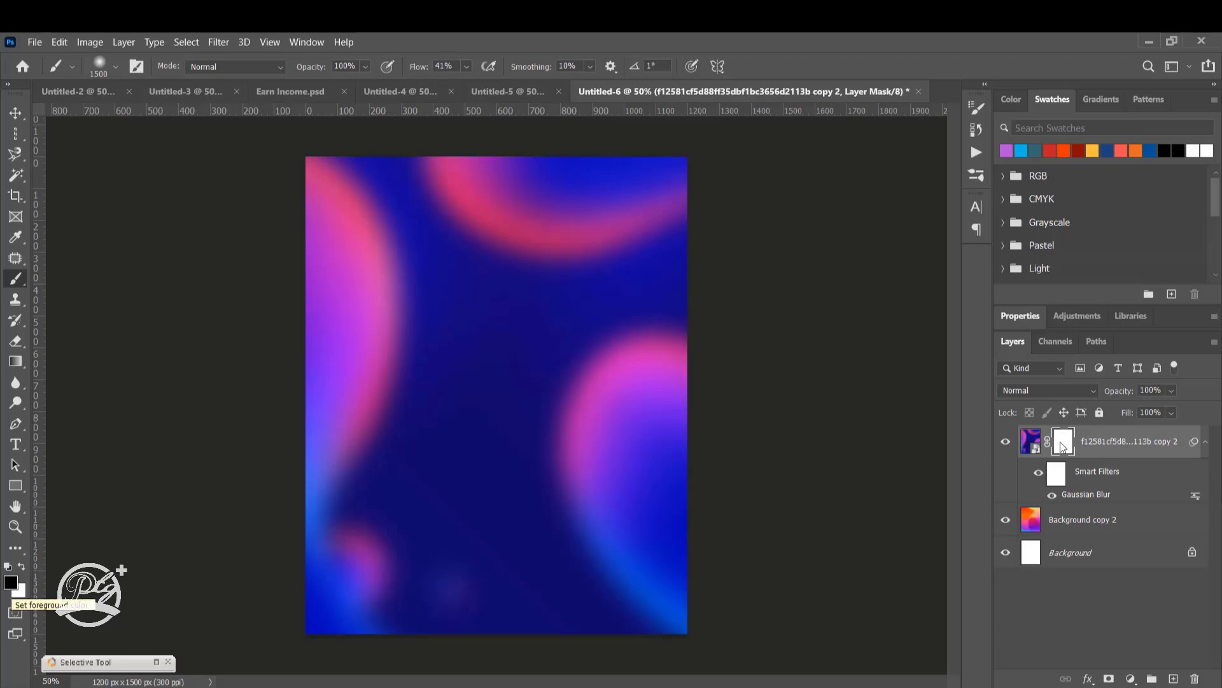
mouse_move(472, 317)
left_mouse_down()
mouse_move(423, 295)
mouse_move(568, 322)
mouse_move(313, 83)
left_mouse_up()
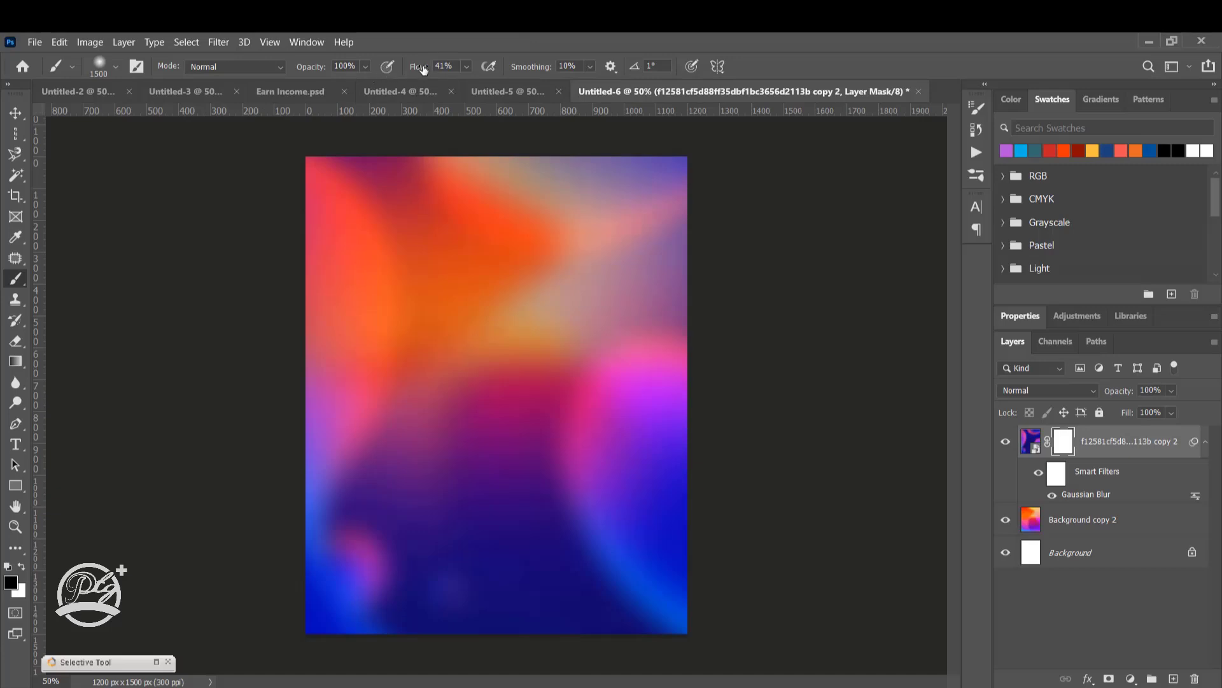
Set the brush flow and opacity to 100%.
mouse_move(425, 68)
left_mouse_down()
mouse_move(487, 74)
mouse_move(445, 73)
left_mouse_up()
left_click_drag(306, 73, 346, 73)
type("1")
key("Return")
left_click(365, 66)
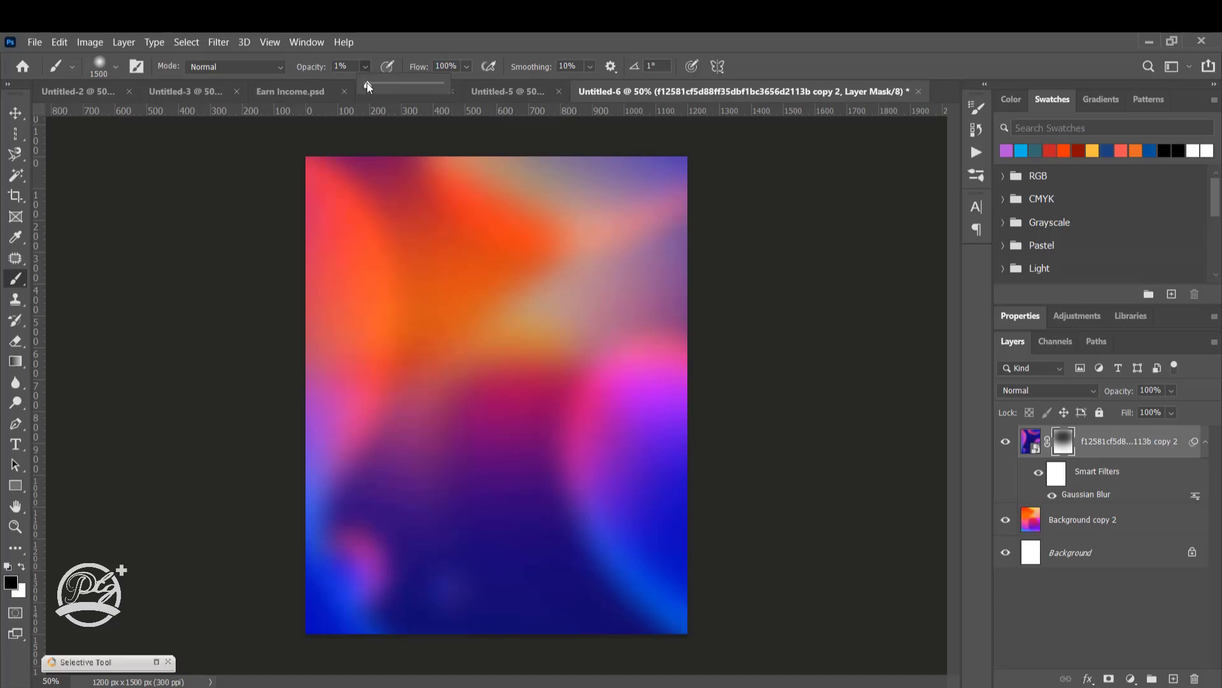
left_click_drag(457, 81, 460, 81)
left_click(494, 34)
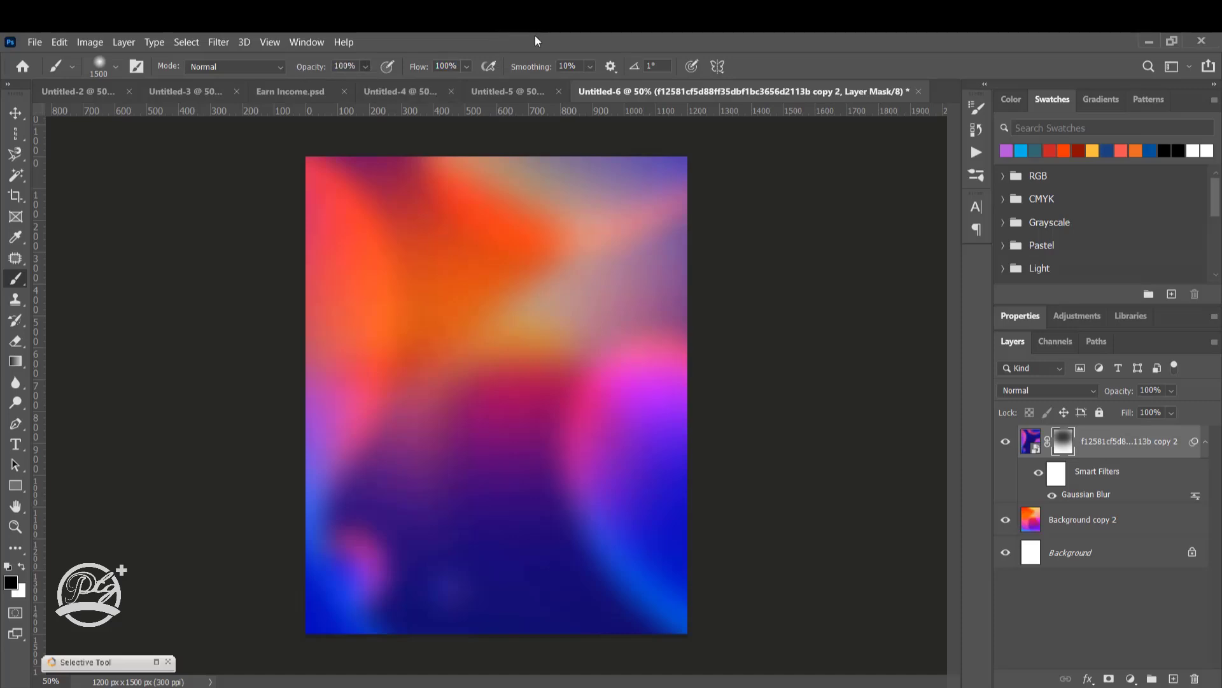
Reduce the brush to 1000 px and paint black over the mask's upper and middle areas, keeping blue in the lower corners.
key("[")
key("[")
key("[")
key("[")
key("[")
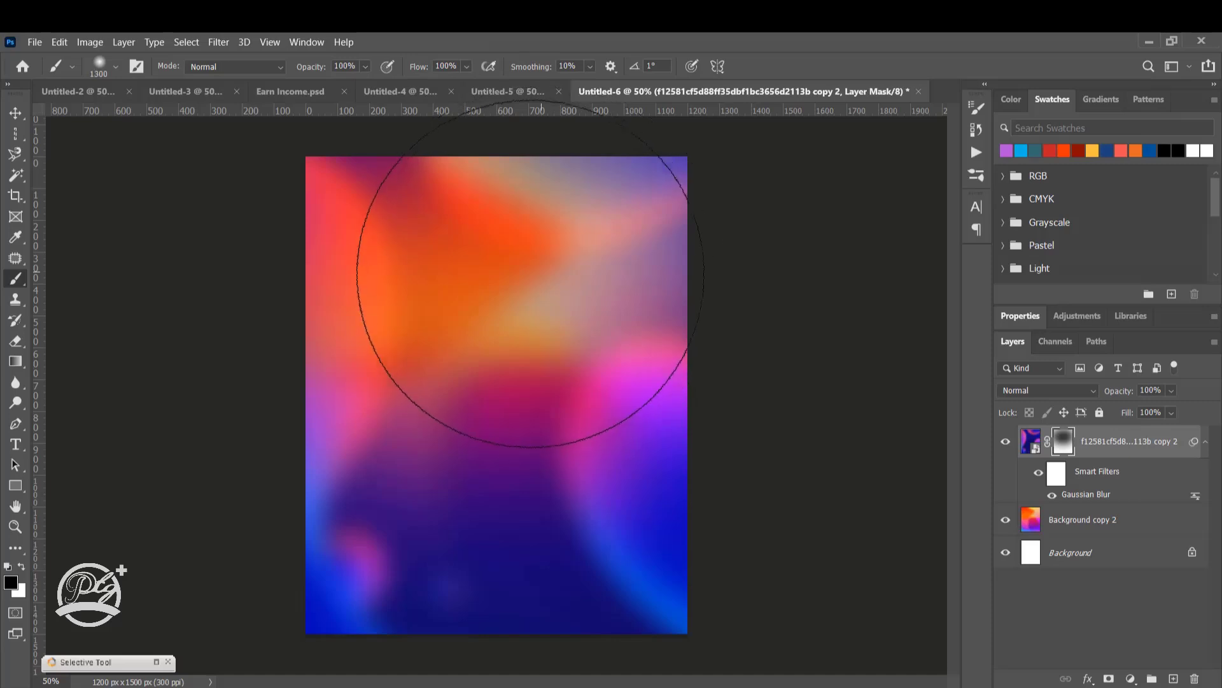
mouse_move(678, 197)
left_mouse_down()
mouse_move(459, 307)
mouse_move(462, 337)
mouse_move(582, 352)
mouse_move(490, 386)
mouse_move(543, 414)
mouse_move(562, 407)
mouse_move(531, 437)
mouse_move(503, 411)
mouse_move(422, 251)
mouse_move(329, 171)
mouse_move(391, 216)
mouse_move(650, 284)
mouse_move(549, 331)
mouse_move(617, 360)
mouse_move(582, 365)
mouse_move(1069, 159)
left_mouse_up()
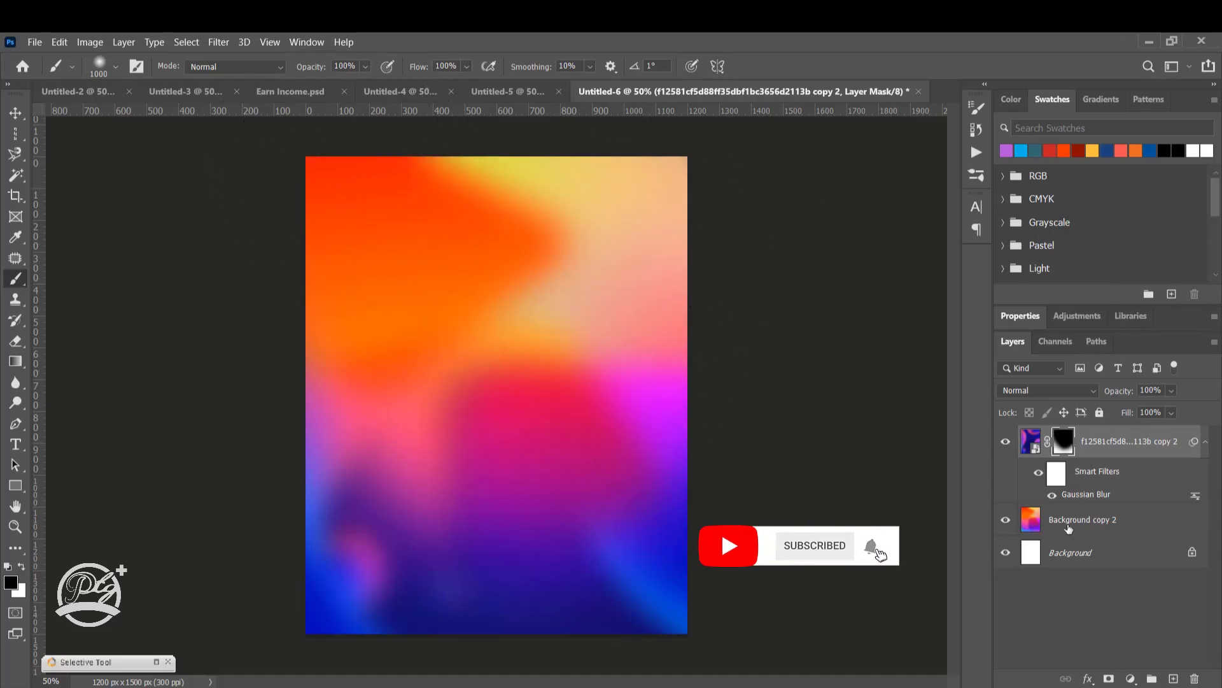
Duplicate the masked liquid-shapes layer, move the copy slightly down the flyer, and hide its transform box.
key("ctrl+j")
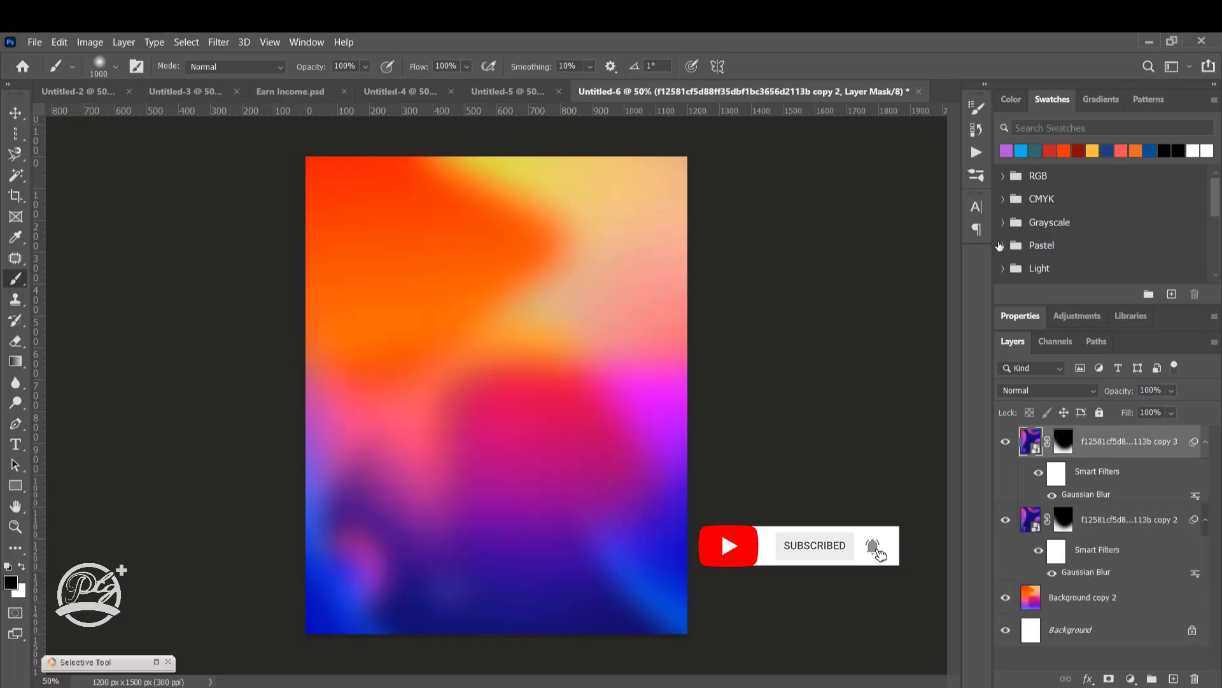
key("v")
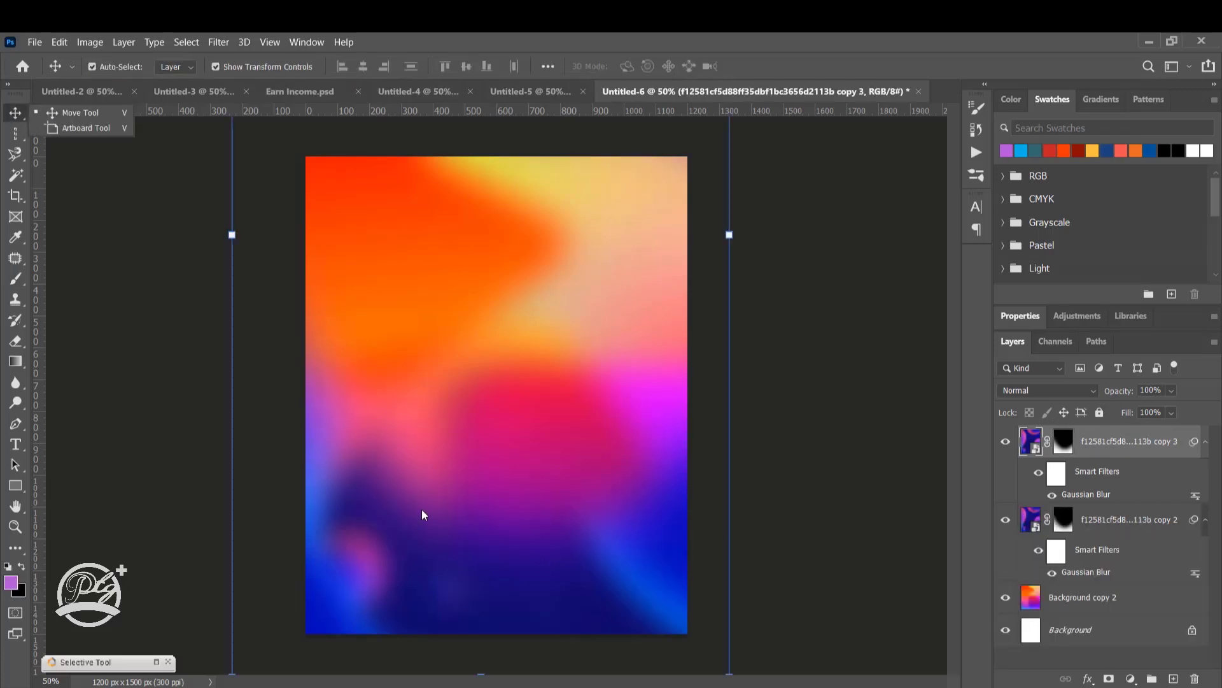
left_click_drag(519, 587, 531, 632)
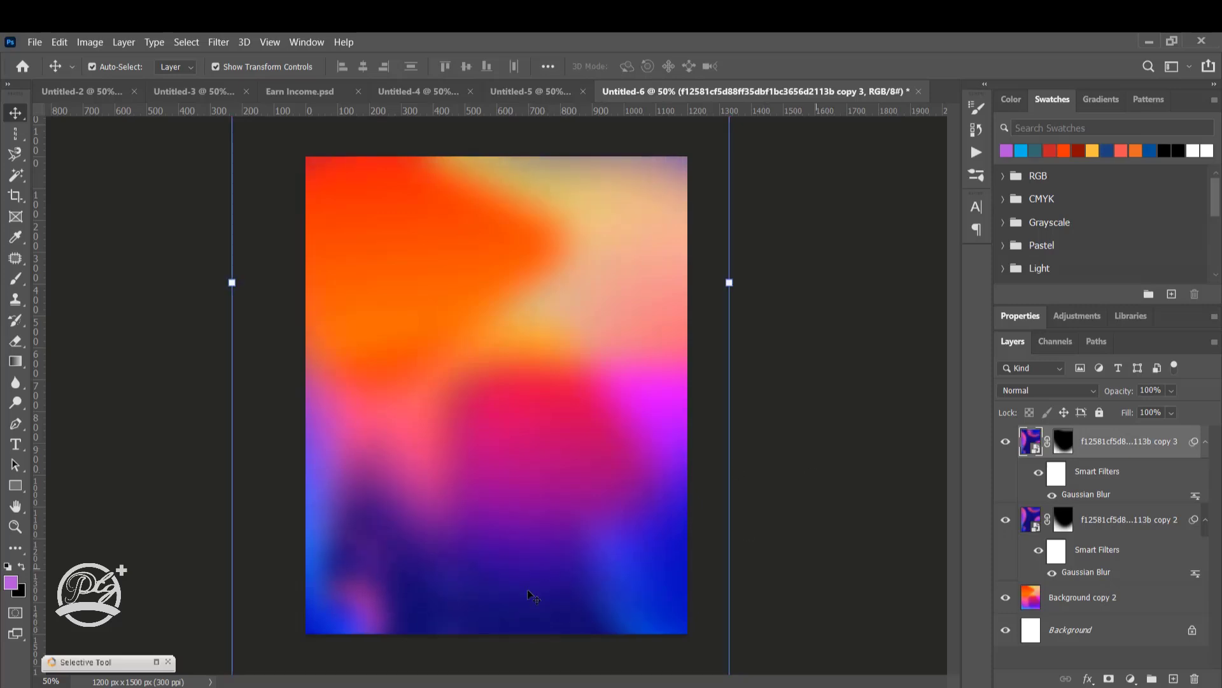
key("ctrl+h")
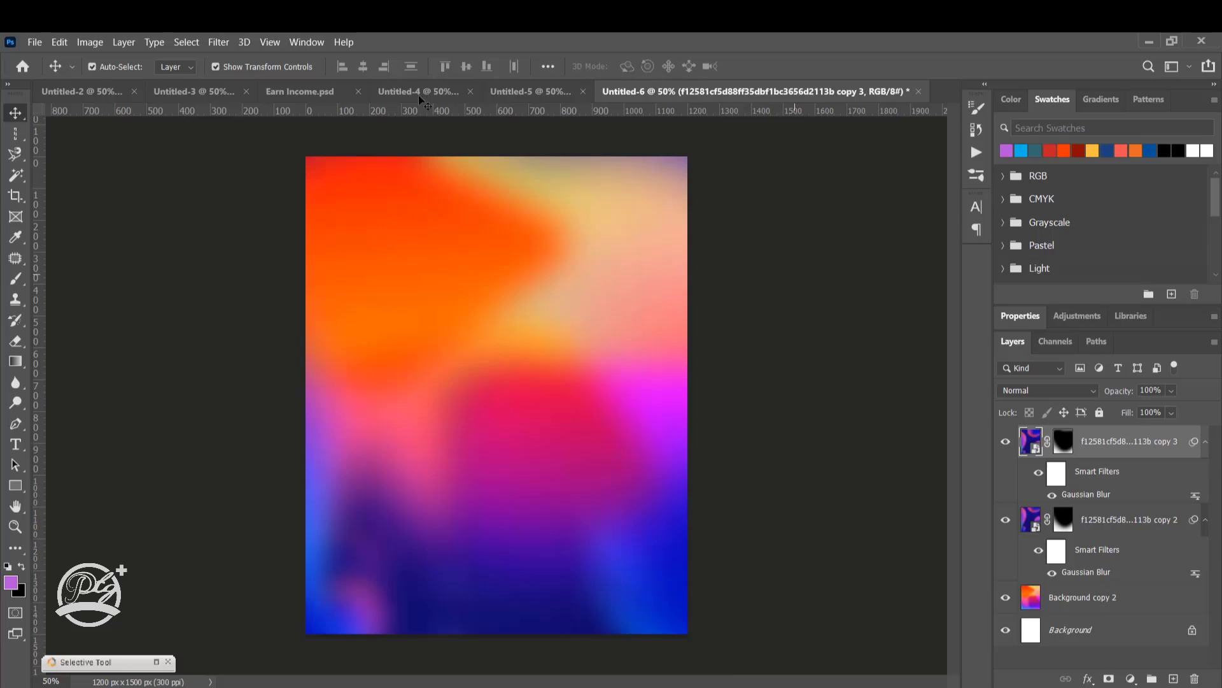
Add two empty layers above the liquid-shapes copies and make white the foreground colour for the Brush tool.
left_click(1152, 445)
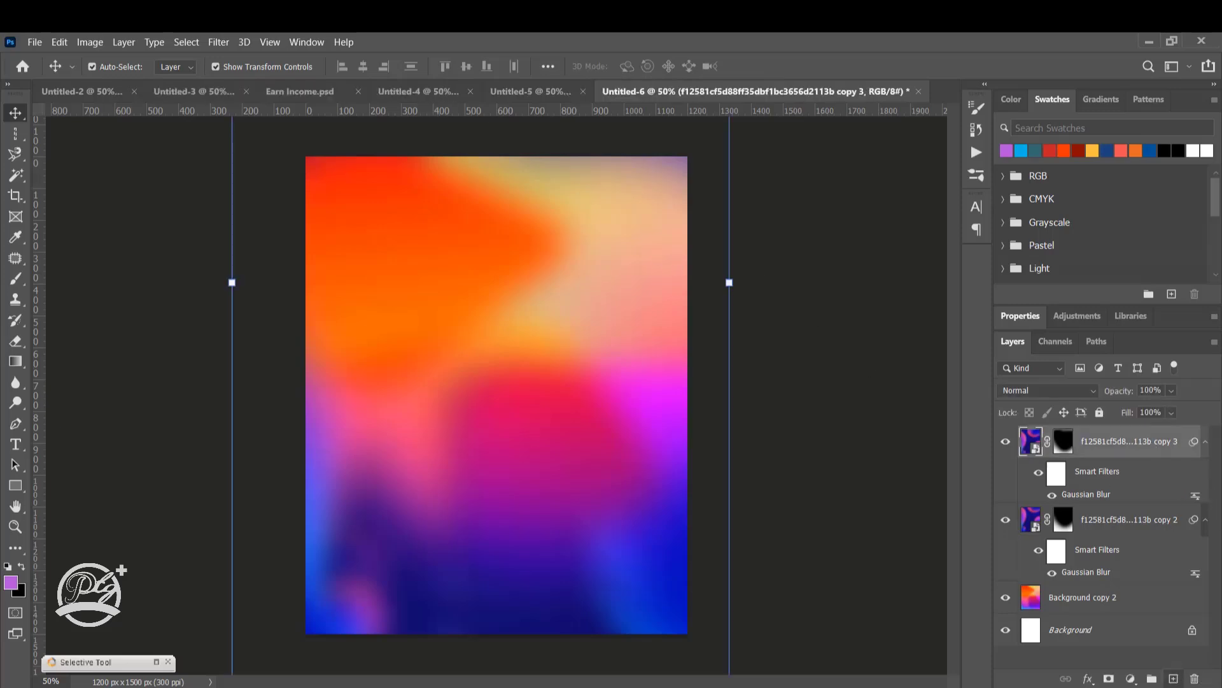
left_click(1173, 678)
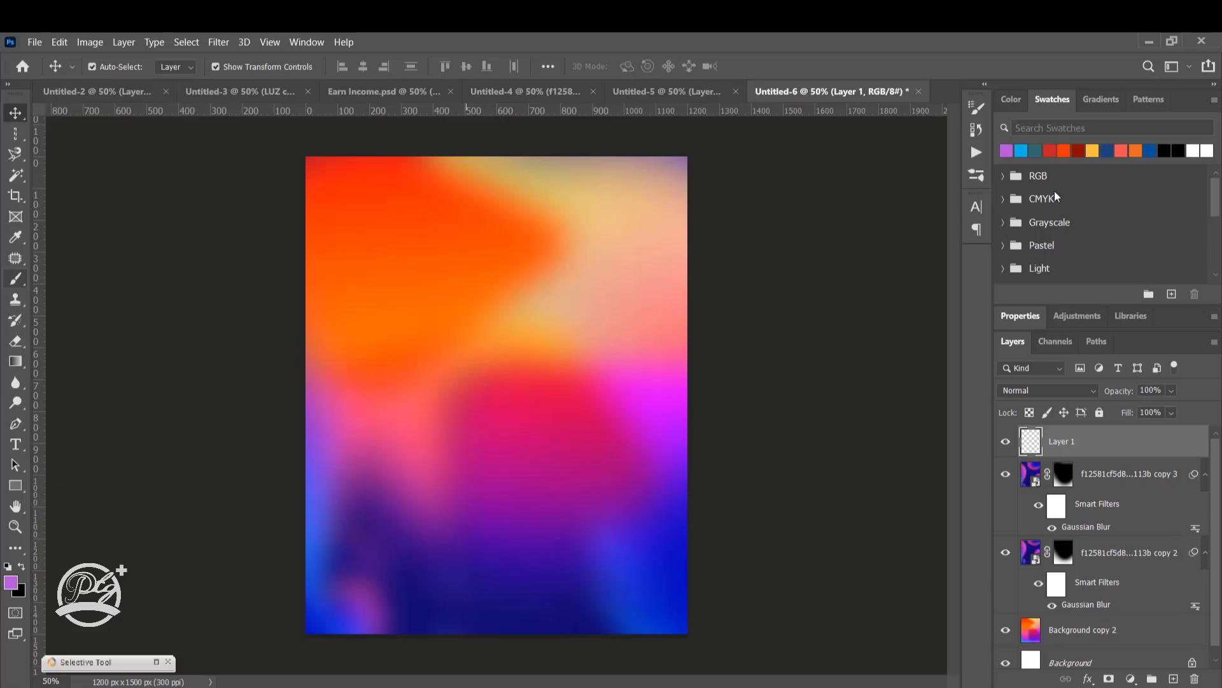
left_click(1194, 151)
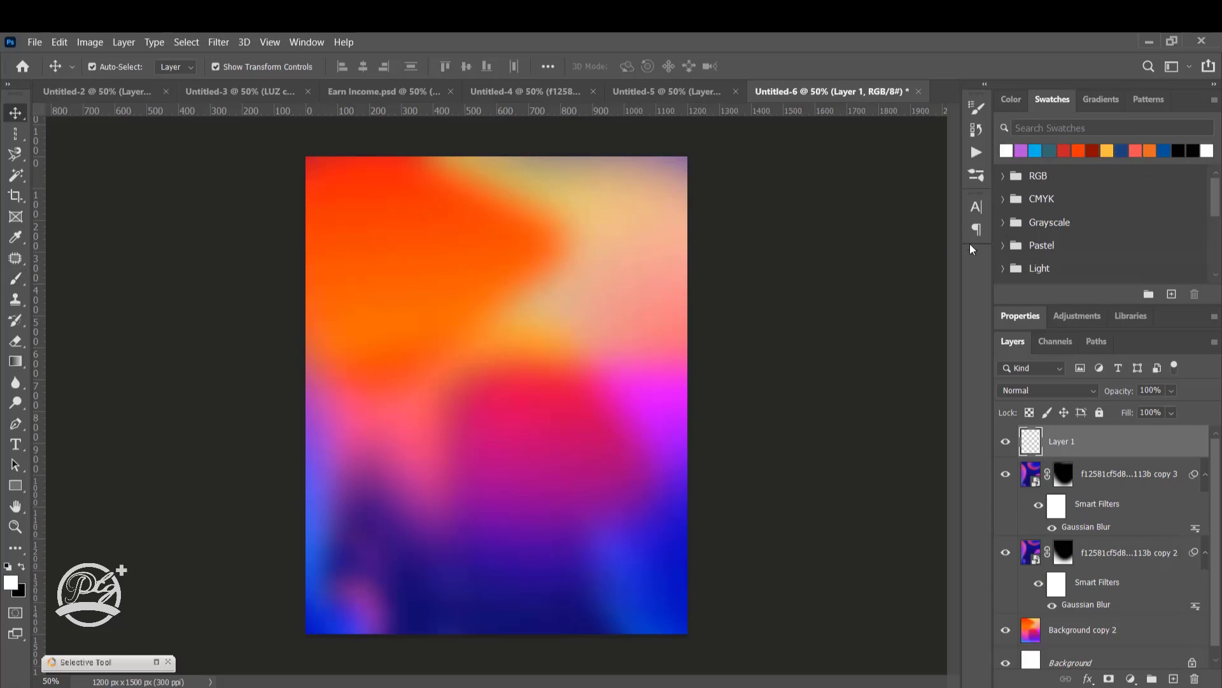
key("x")
left_click(23, 568)
left_click(23, 568)
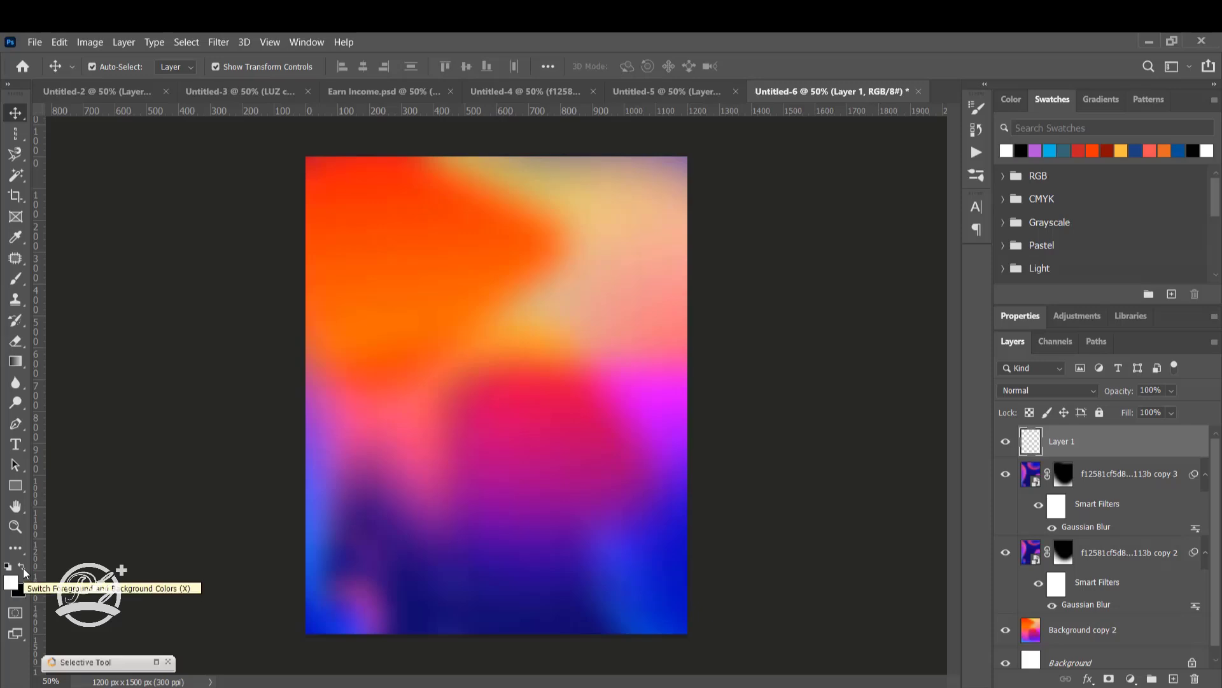
left_click(23, 567)
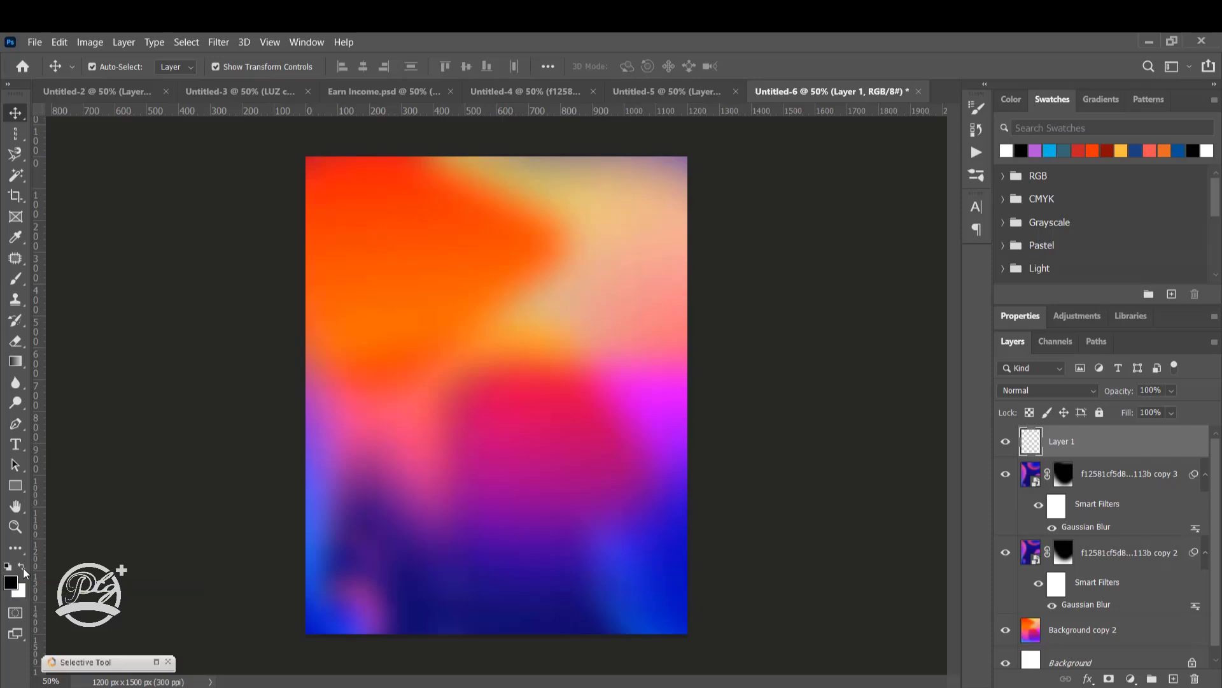
left_click(25, 568)
left_click(16, 280)
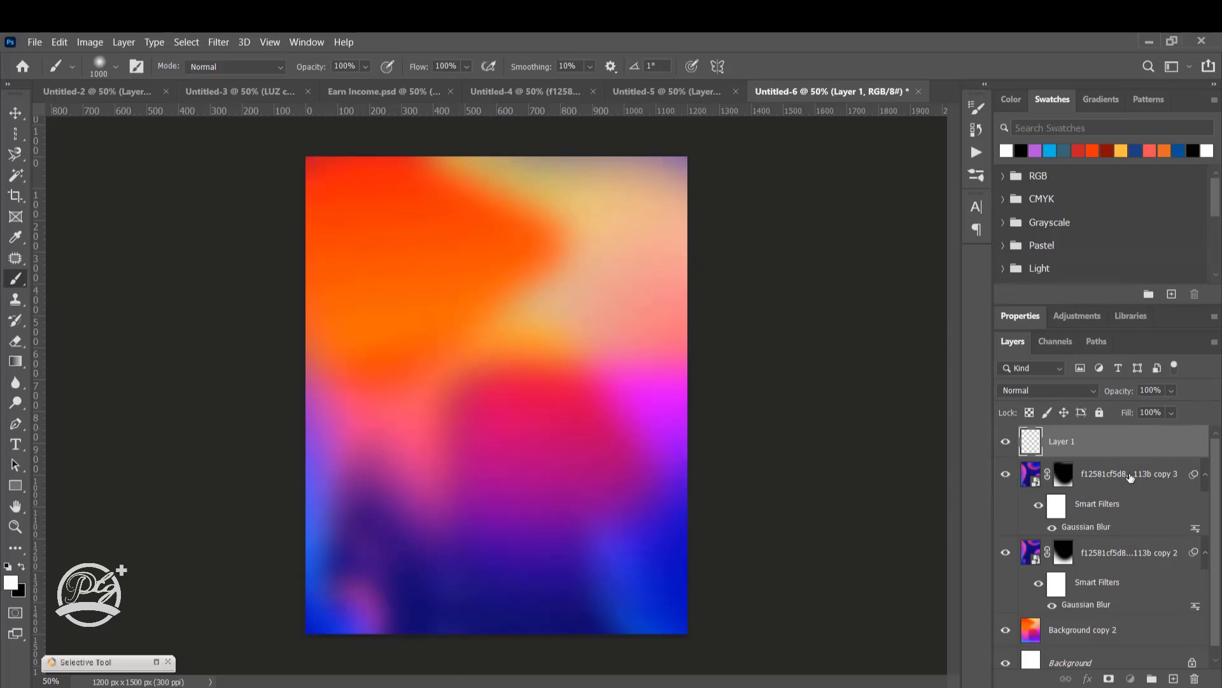
key("ctrl+shift+alt+n")
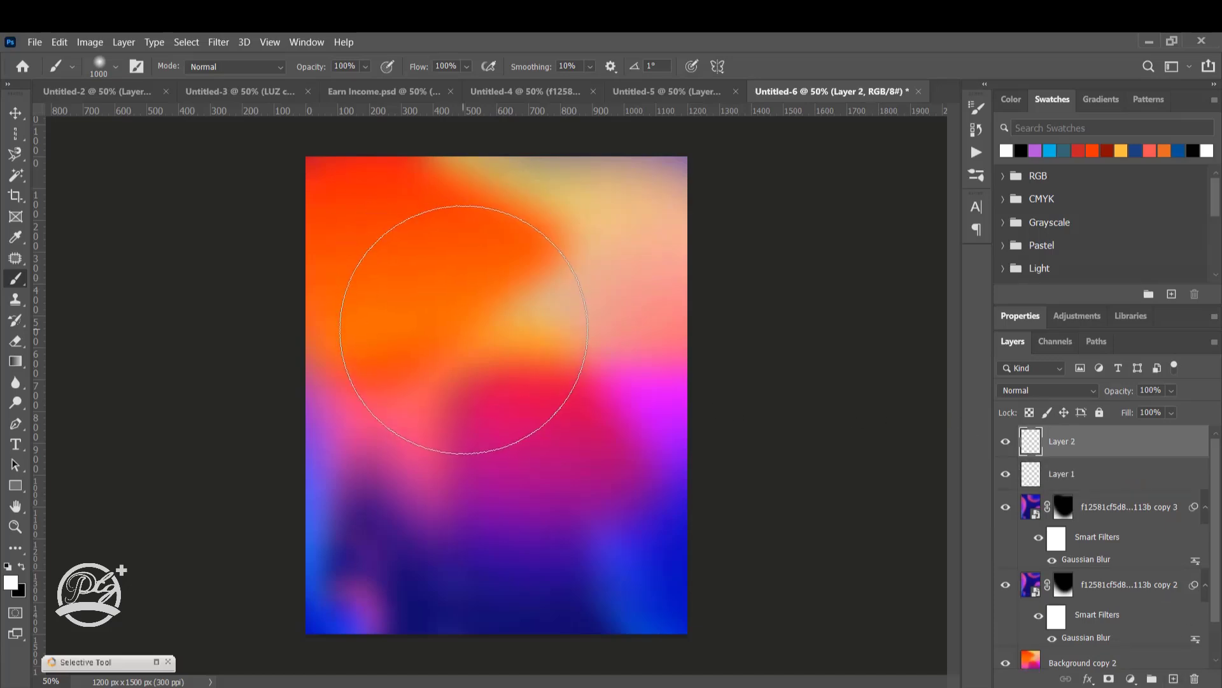
Paint a soft white glow across the upper middle on Layer 2 and another across the lower middle on Layer 1.
mouse_move(437, 300)
left_mouse_down()
mouse_move(550, 294)
mouse_move(589, 275)
left_mouse_up()
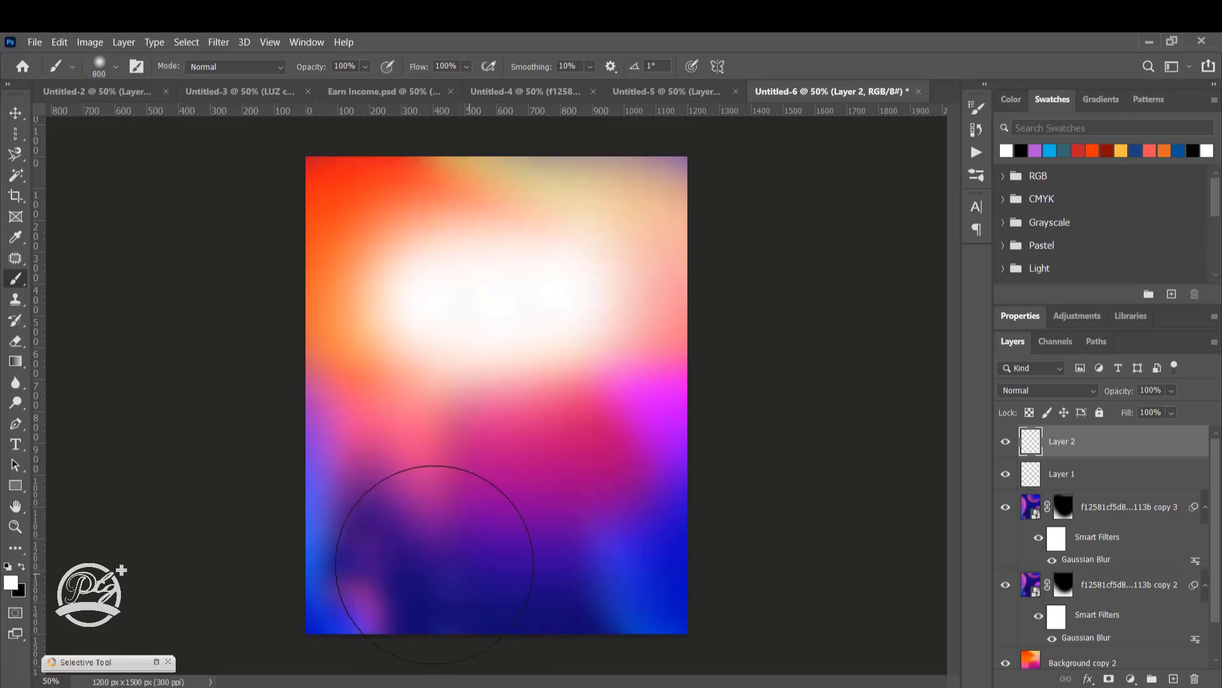
left_click(1082, 479)
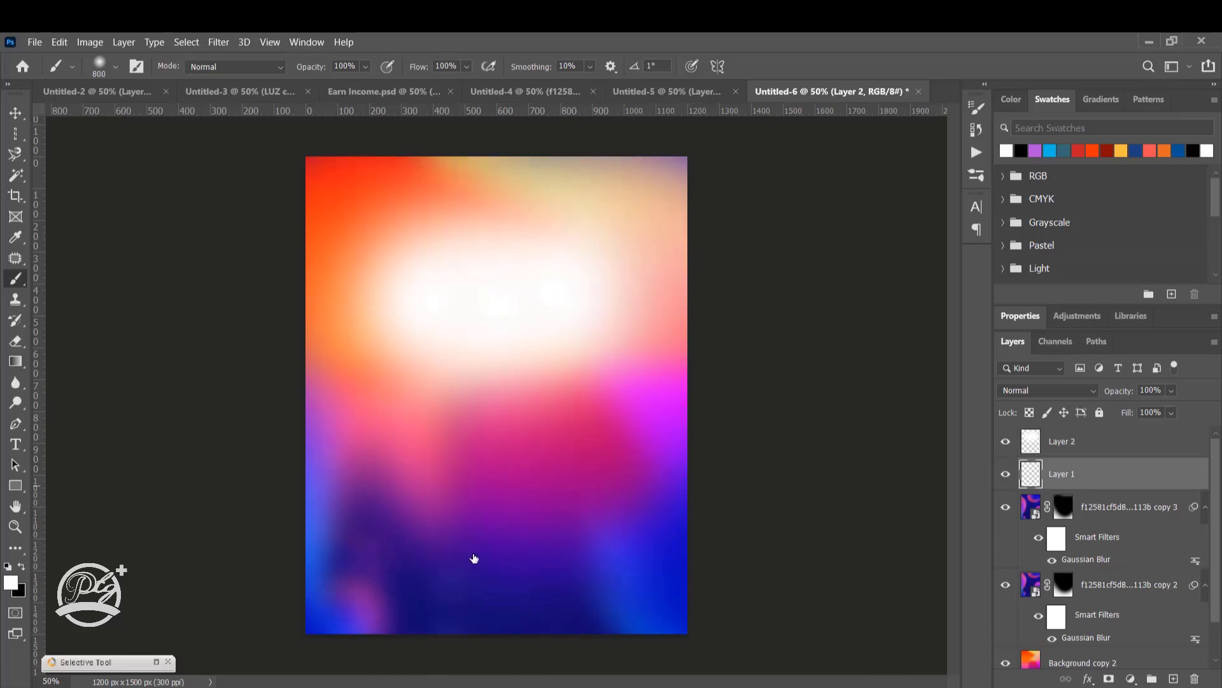
left_click_drag(532, 491, 586, 477)
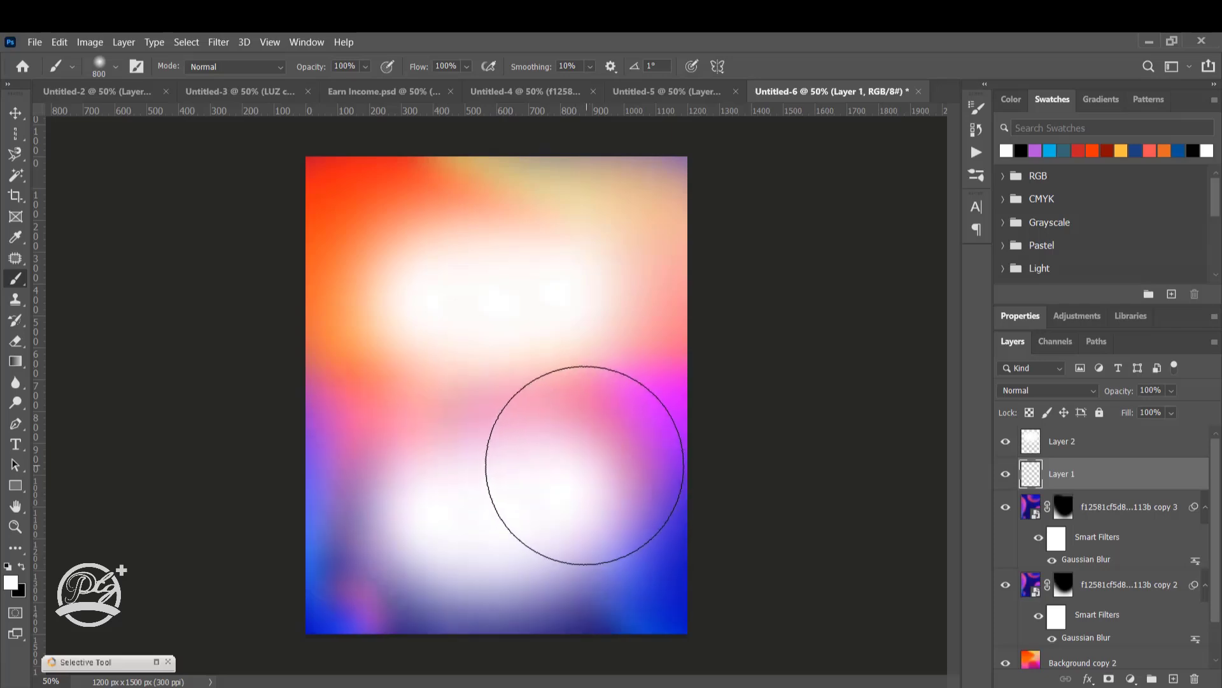
left_click(570, 473)
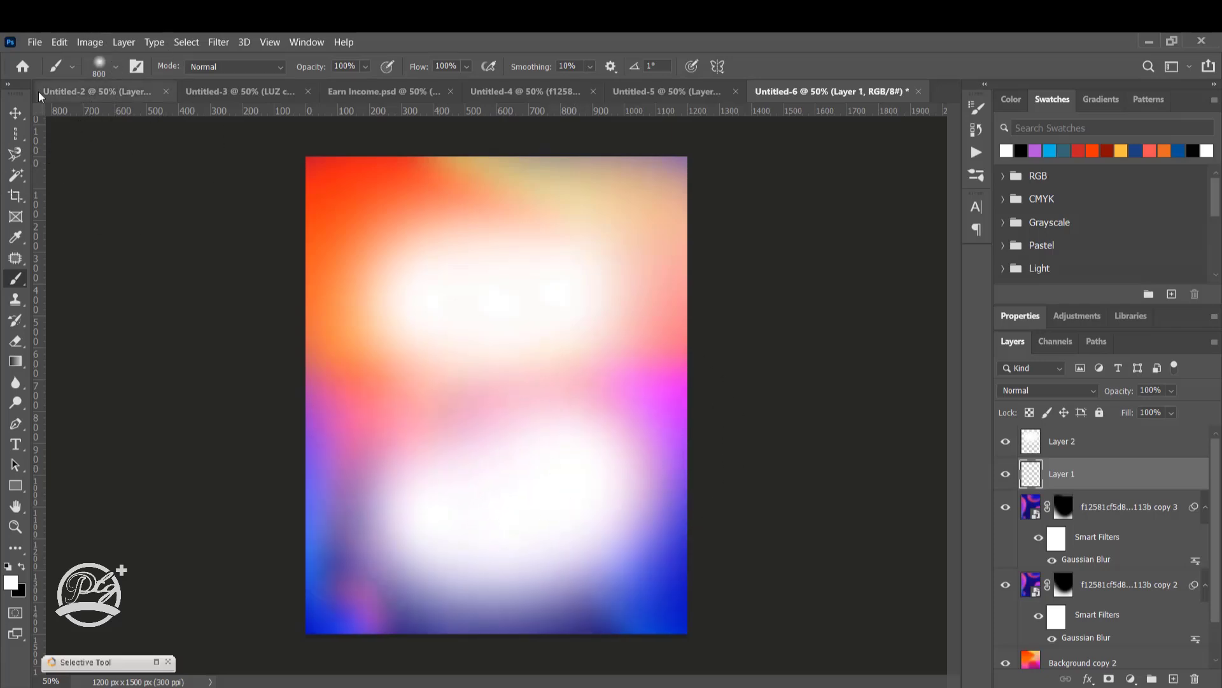
Reposition the lower white glow on Layer 1 slightly and deselect the layer.
left_click(16, 113)
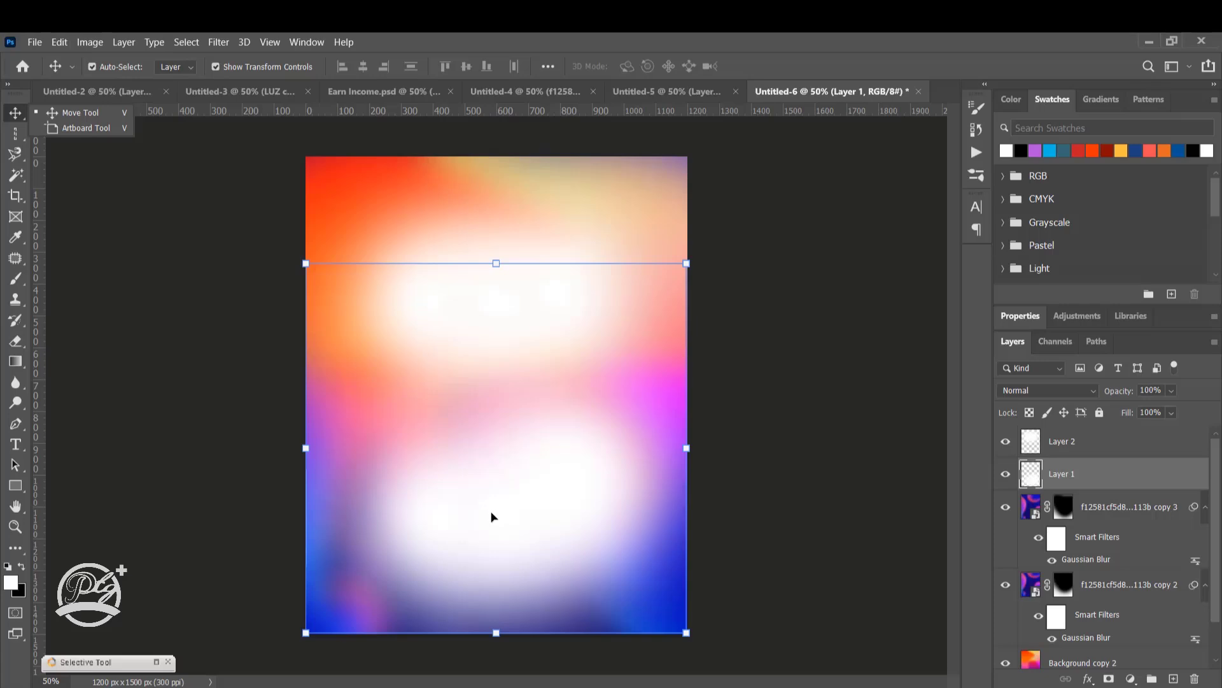
left_click(493, 512)
left_click_drag(492, 499, 501, 513)
left_click(789, 358)
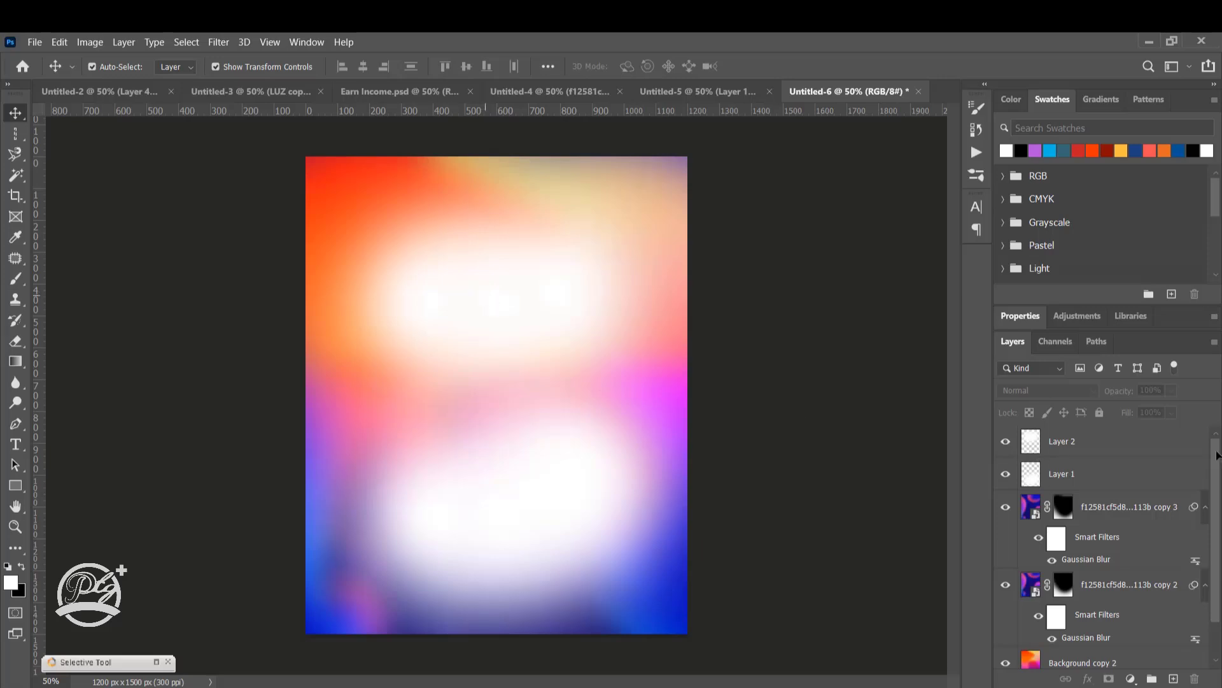
Examine the slanted portrait panels in the Earn Income.psd reference flyer and return to Untitled-6.
right_click(16, 485)
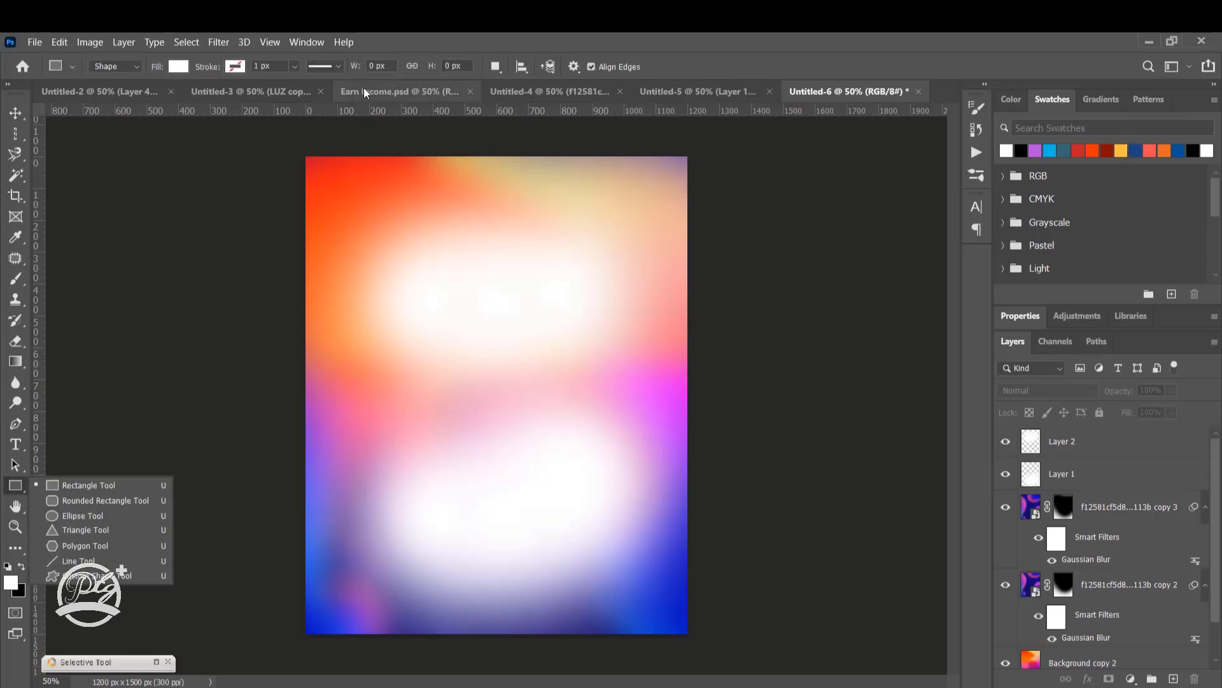
left_click(368, 85)
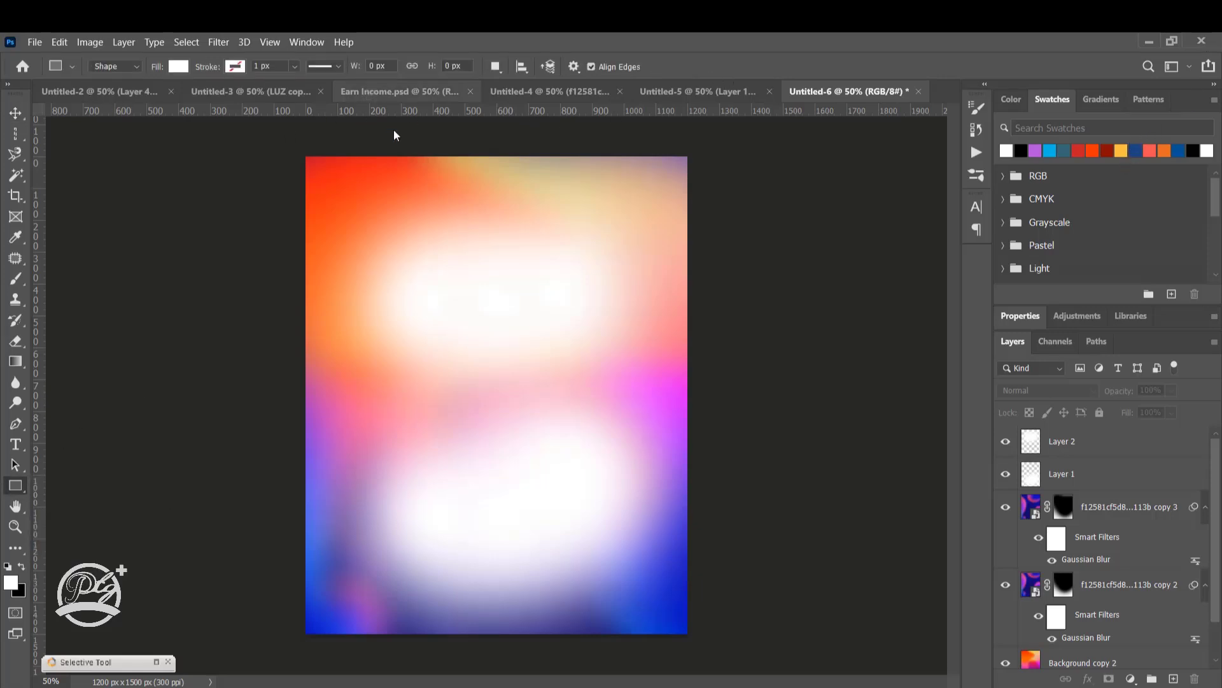
left_click(392, 94)
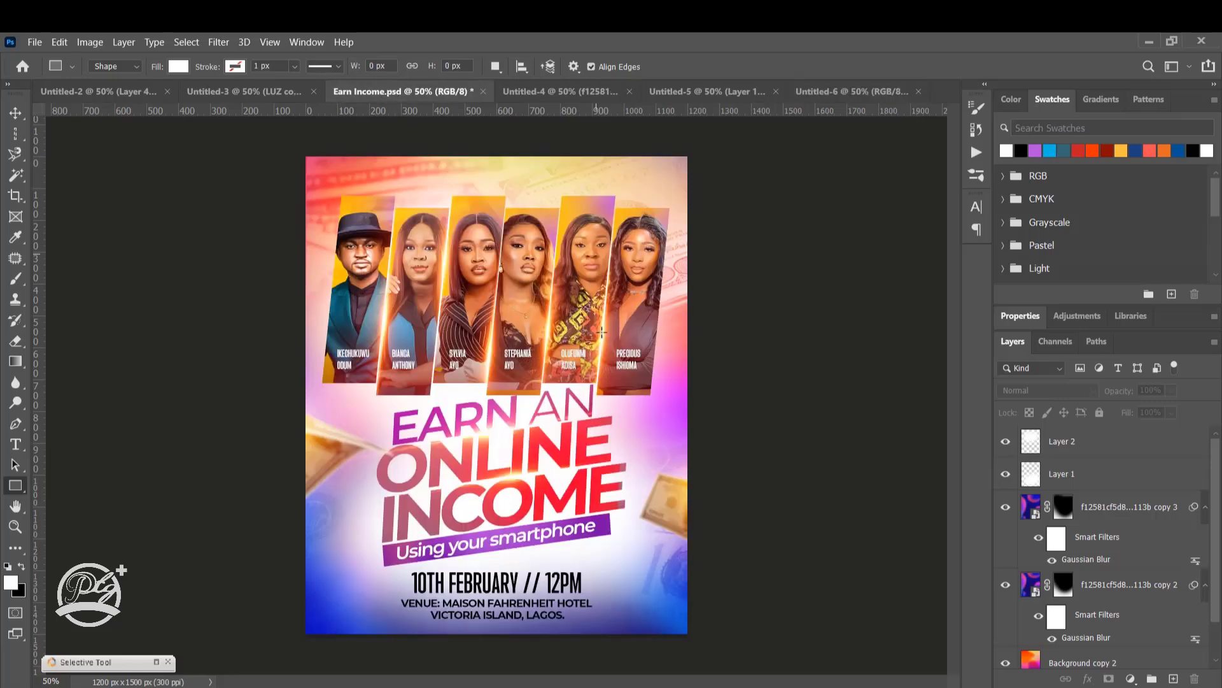
left_click(850, 90)
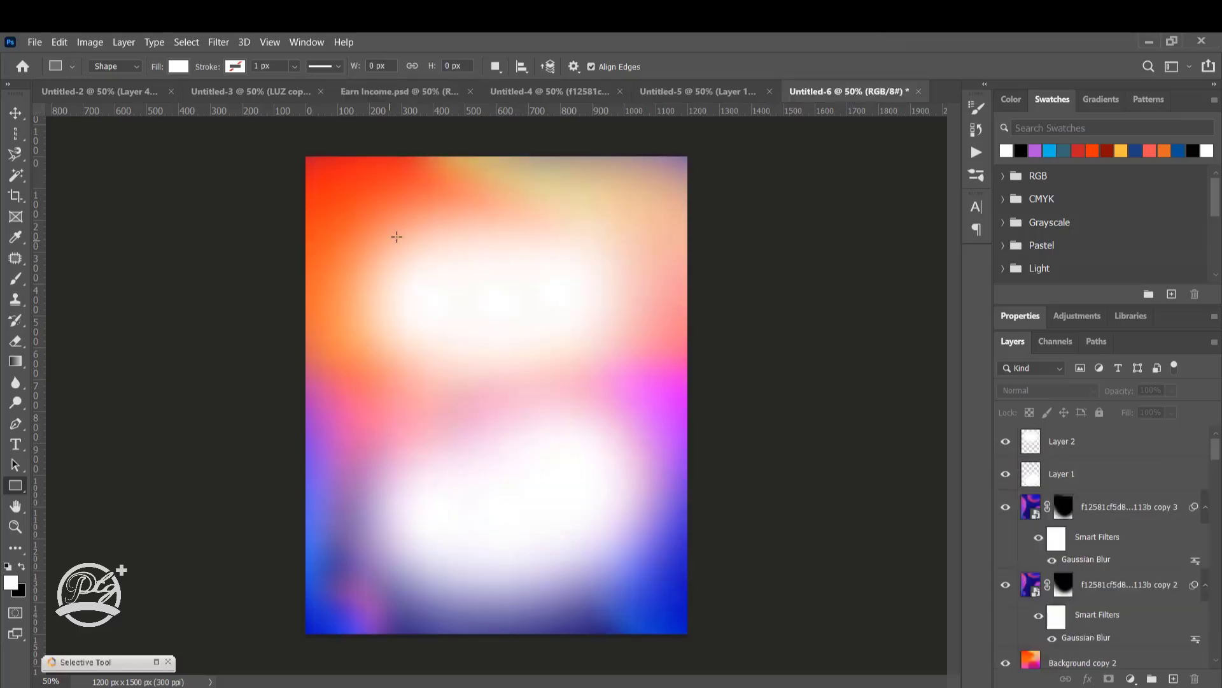
Choose the Rectangle tool and set its fill to the yellow-orange recent swatch.
right_click(16, 485)
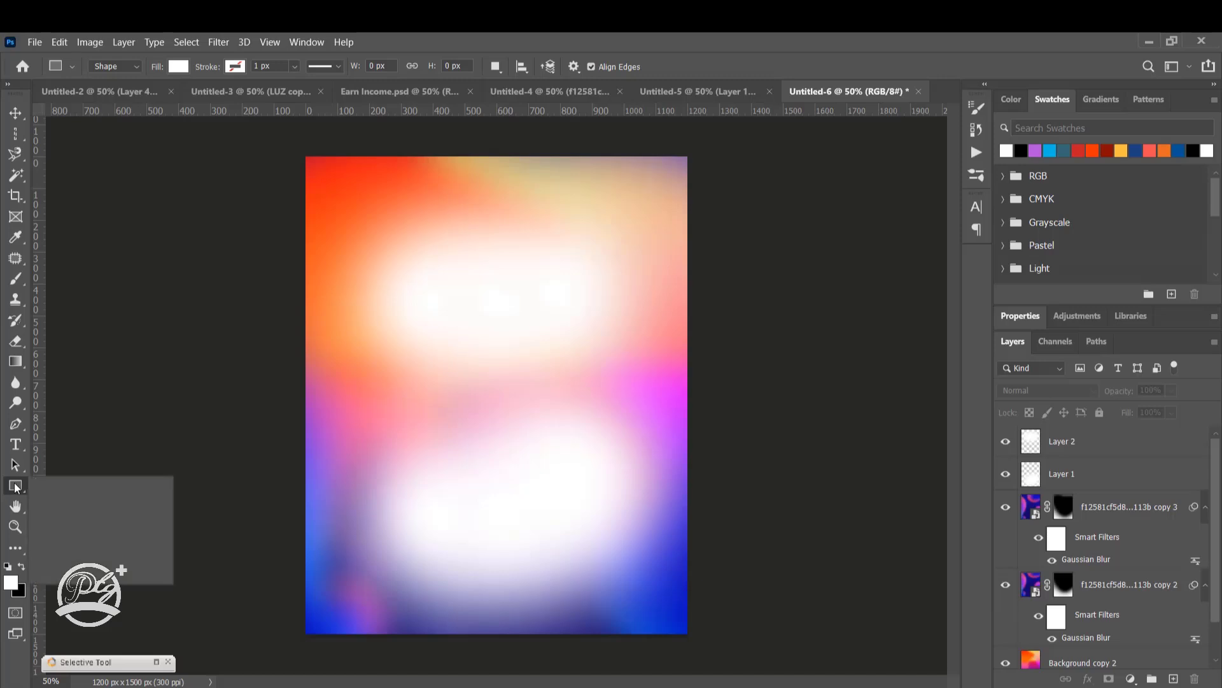
left_click(97, 487)
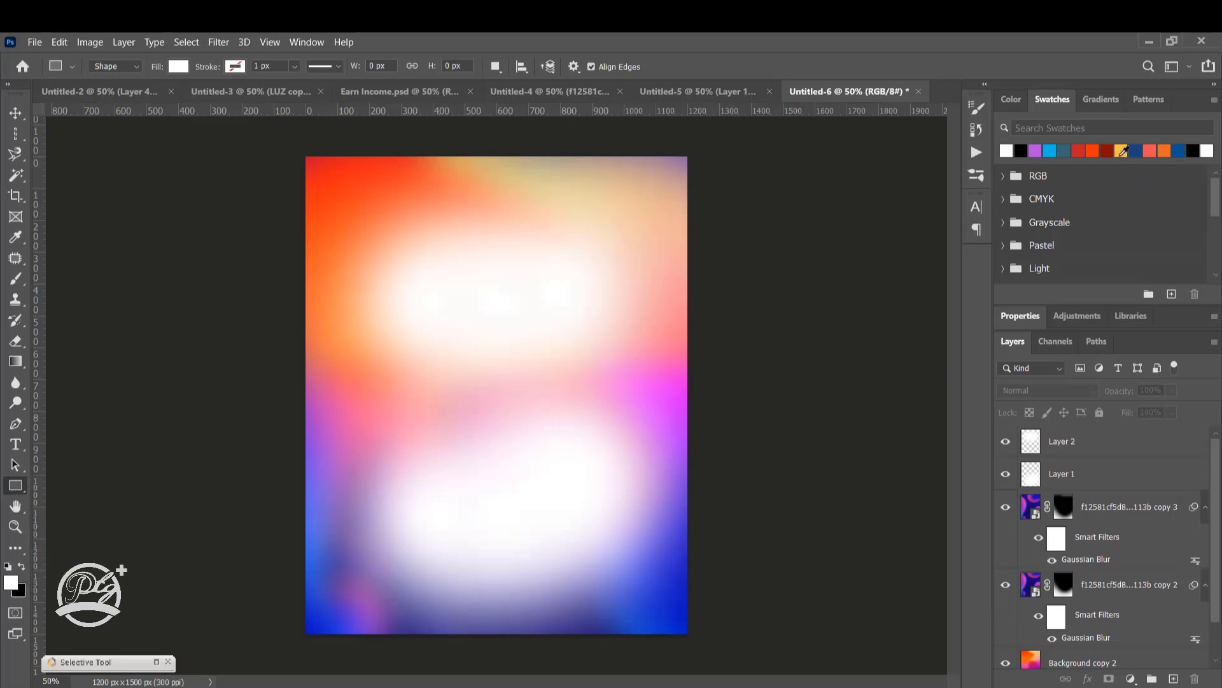
left_click(1122, 151)
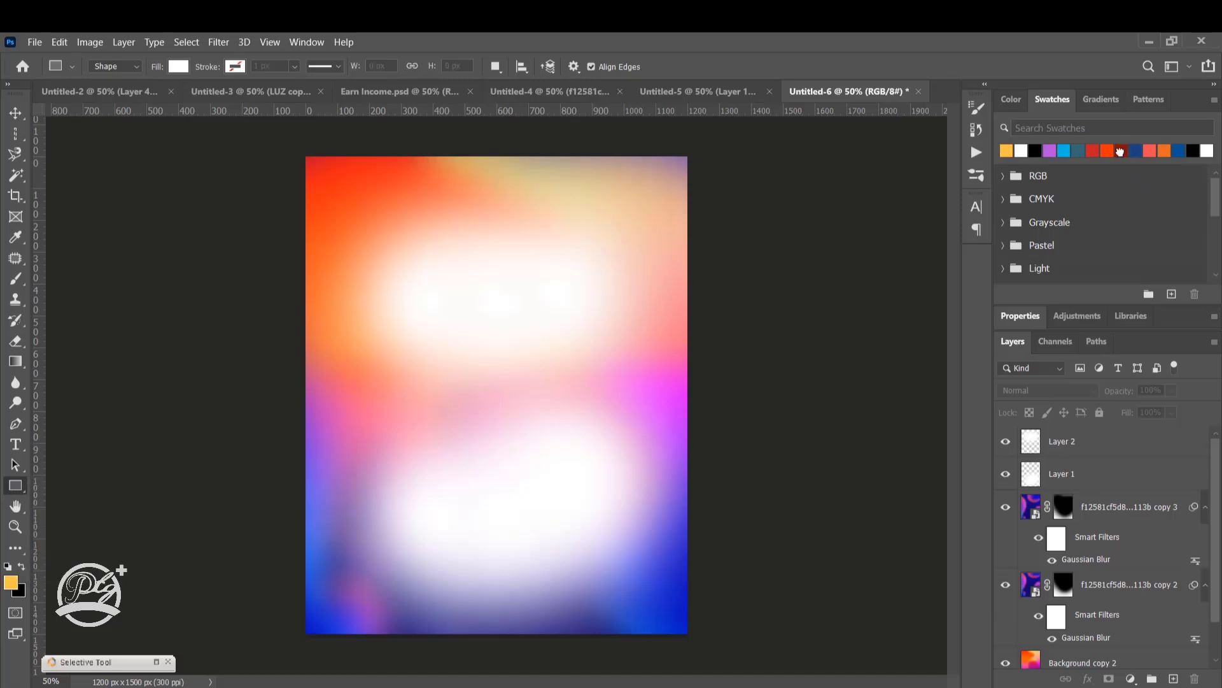
Display the colour picker as a Hue Cube and shift the rectangle's fill hue slightly towards yellow.
left_click(1014, 100)
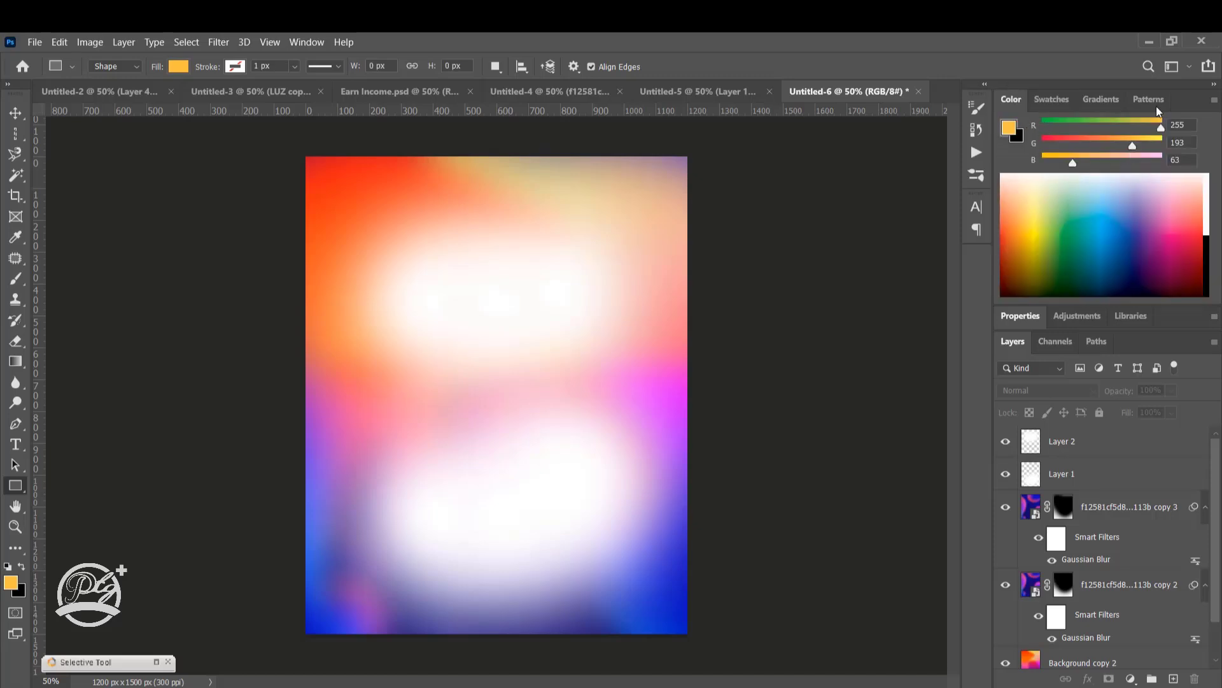
left_click(1213, 100)
left_click(1148, 140)
left_click(1212, 100)
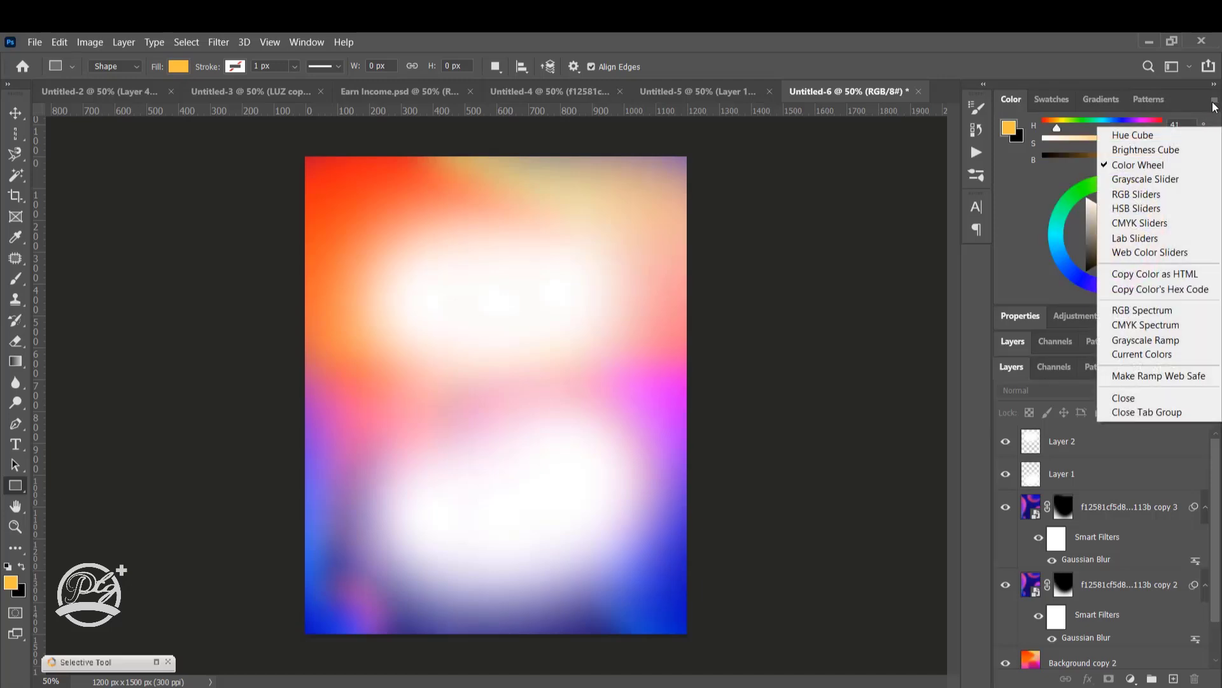
left_click(1156, 138)
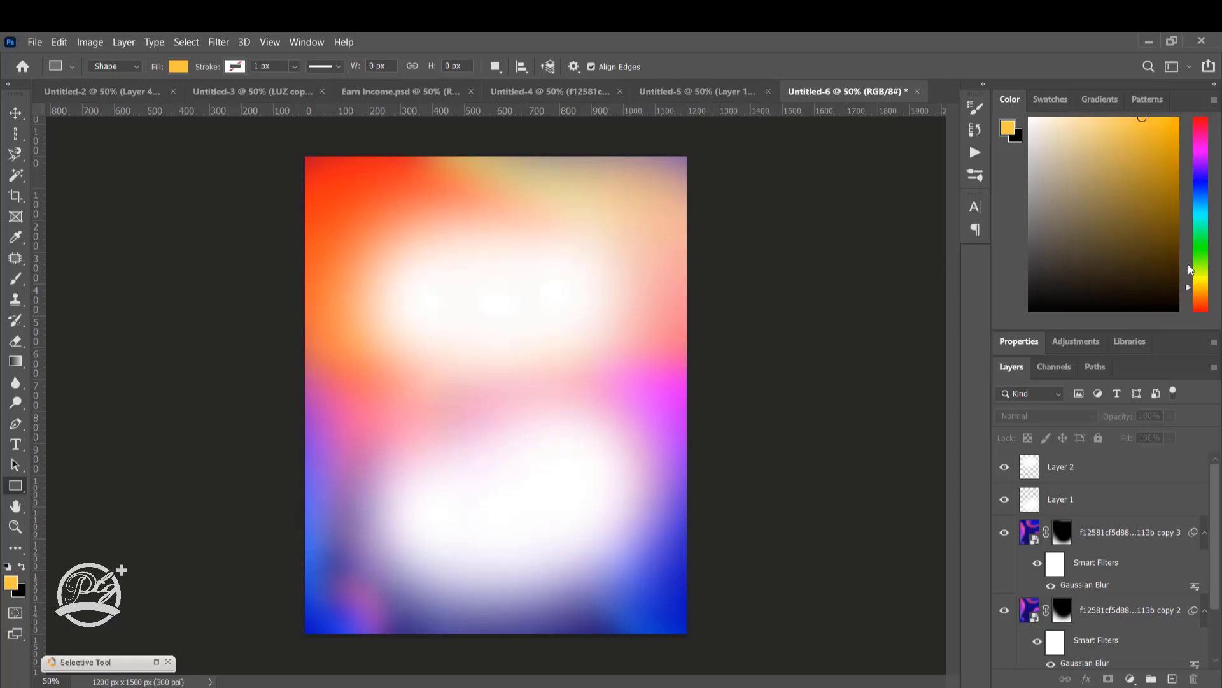
mouse_move(1187, 265)
left_mouse_down()
mouse_move(1188, 130)
mouse_move(1197, 290)
left_mouse_up()
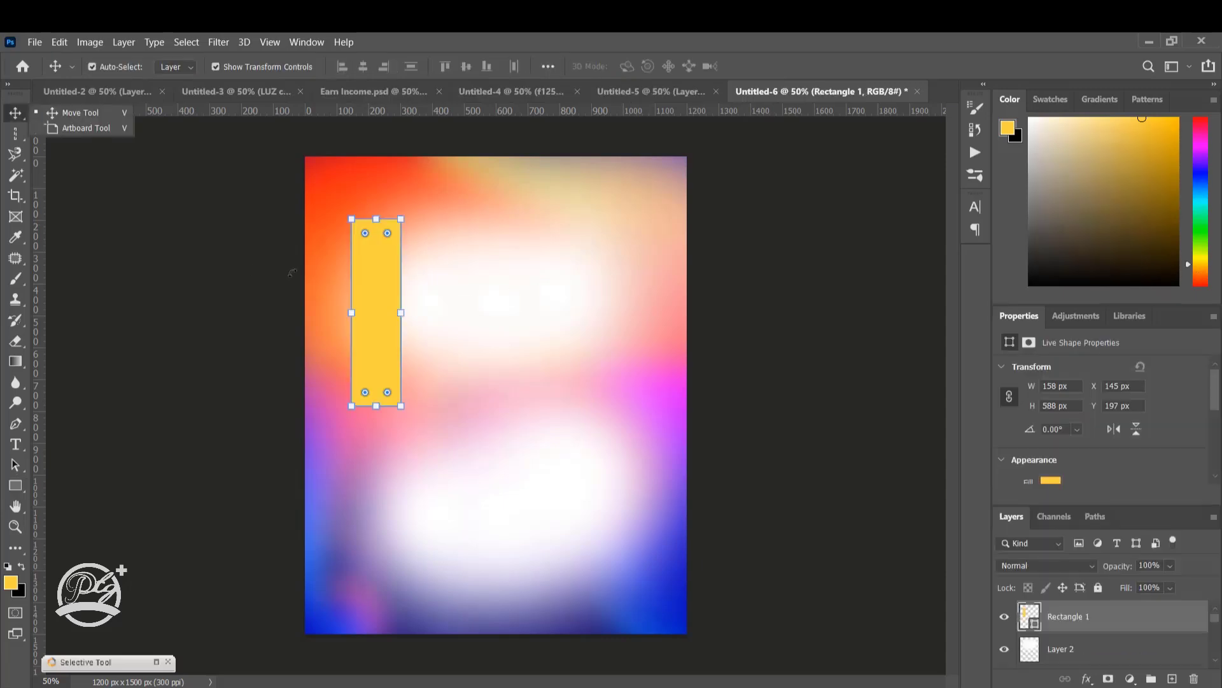
Duplicate the yellow rectangle into a horizontal row of six panels spaced 4 px apart across the upper half of the canvas.
left_click_drag(230, 268, 376, 277)
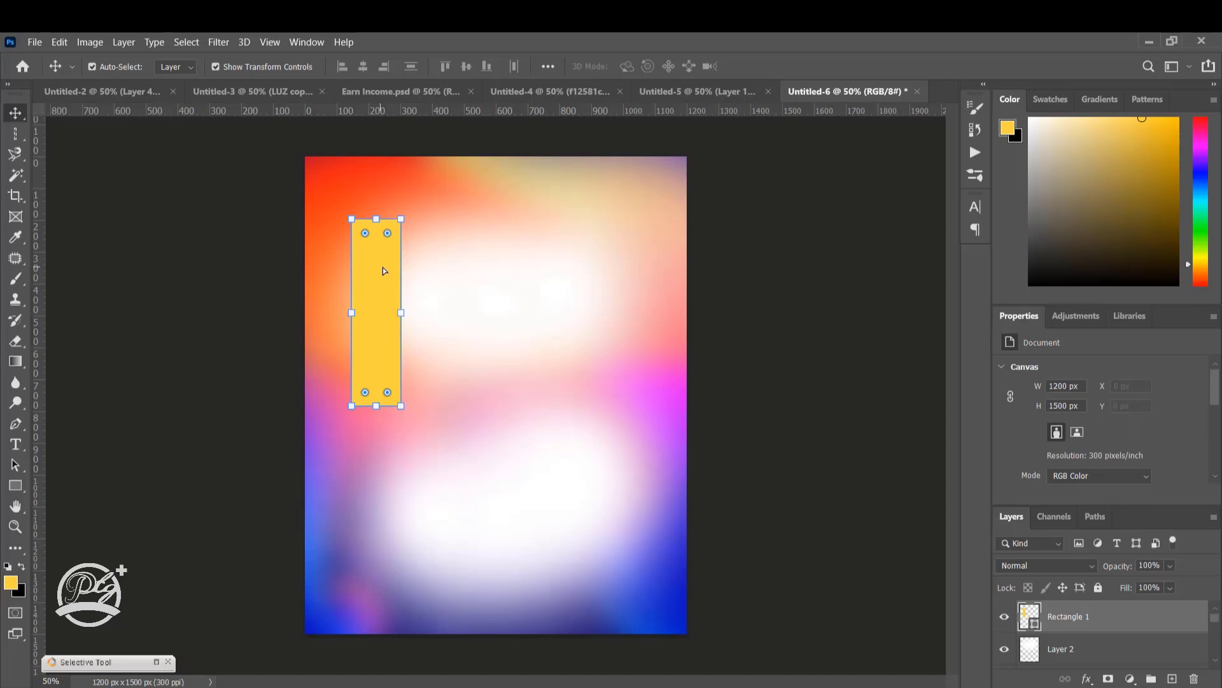
left_click_drag(385, 263, 427, 249)
left_click_drag(428, 249, 428, 249)
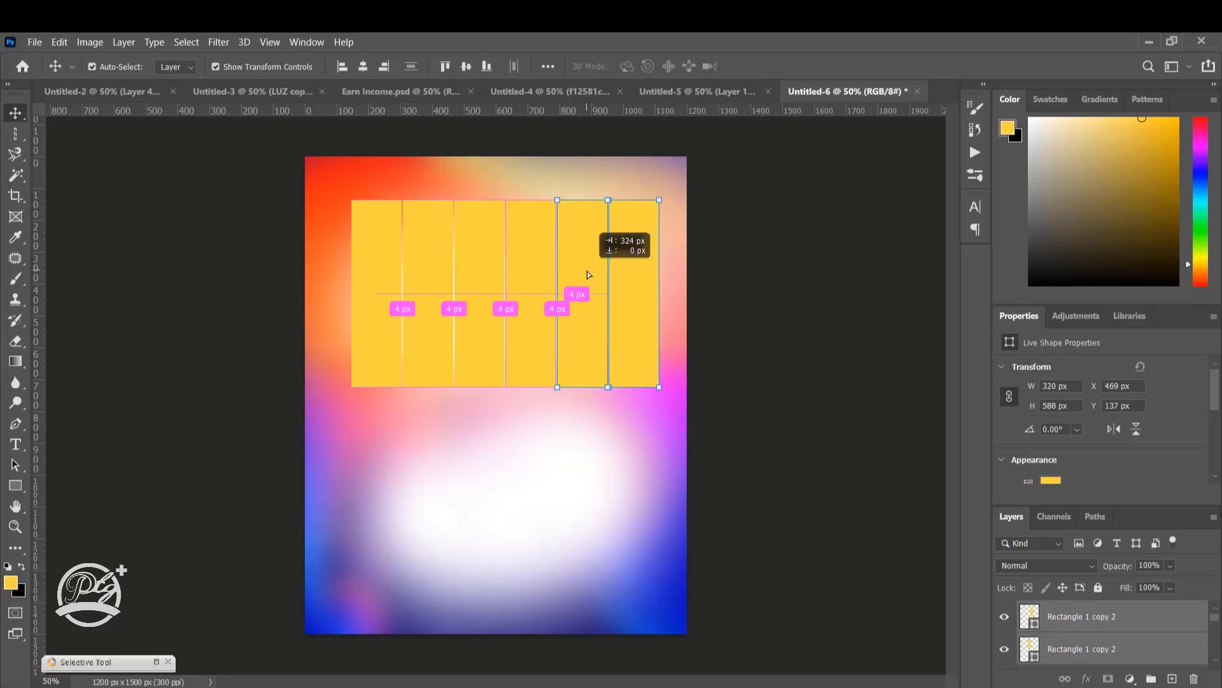
left_click_drag(587, 273, 588, 275)
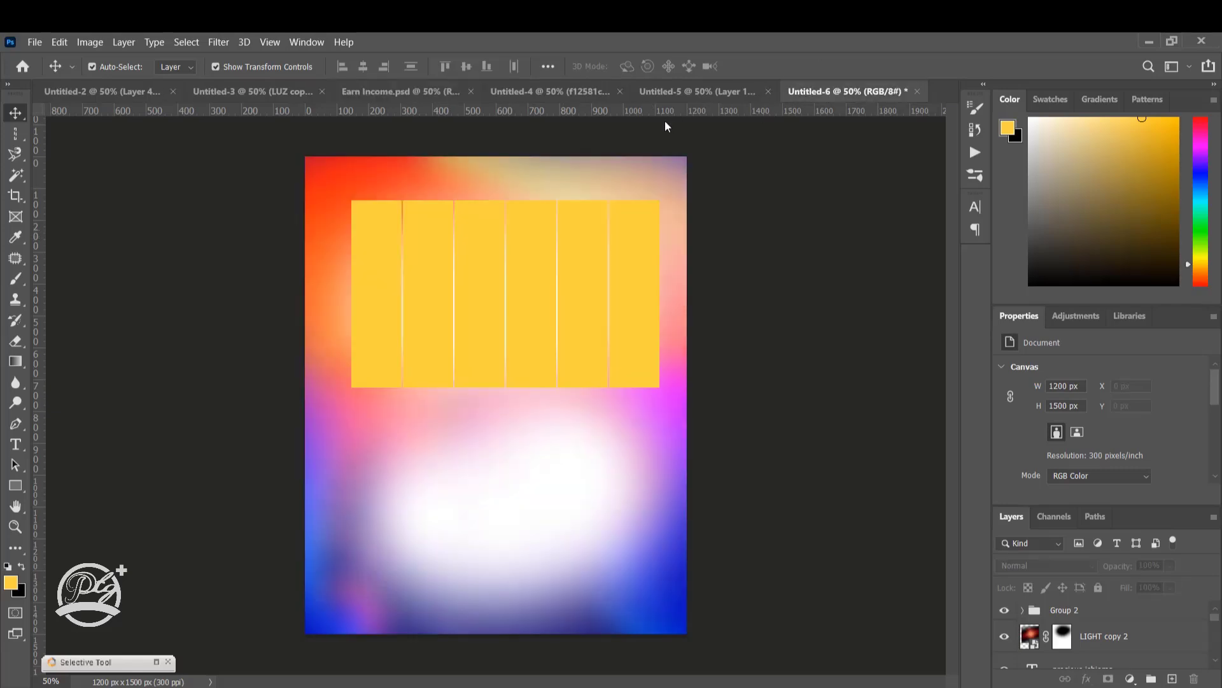
Collapse the document properties to enlarge the layer list, select all six rectangles and scale them down together to about 97%.
left_click(381, 249)
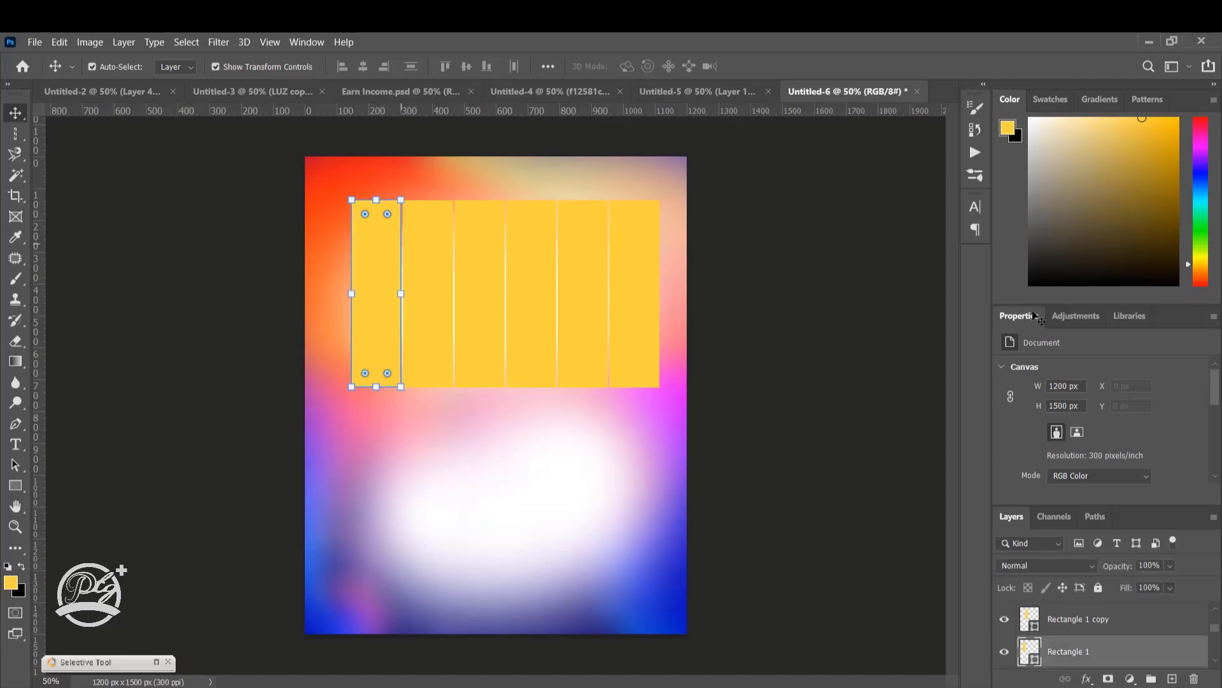
double_click(1035, 316)
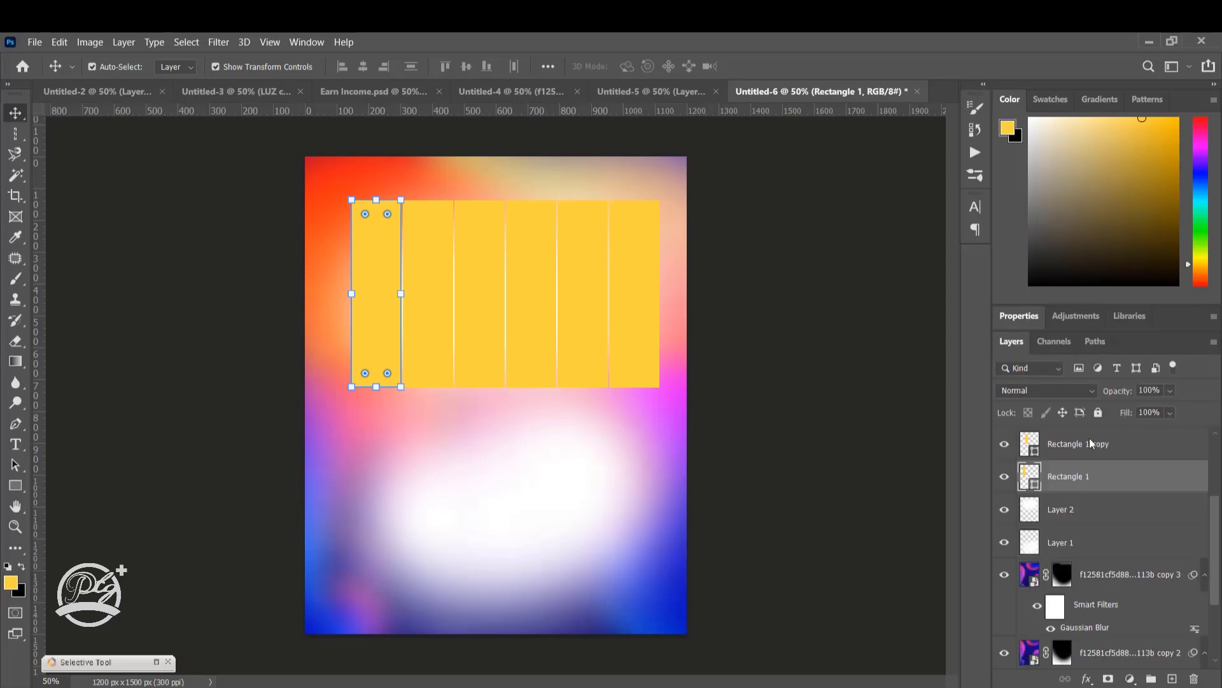
left_click_drag(1218, 516, 1217, 442)
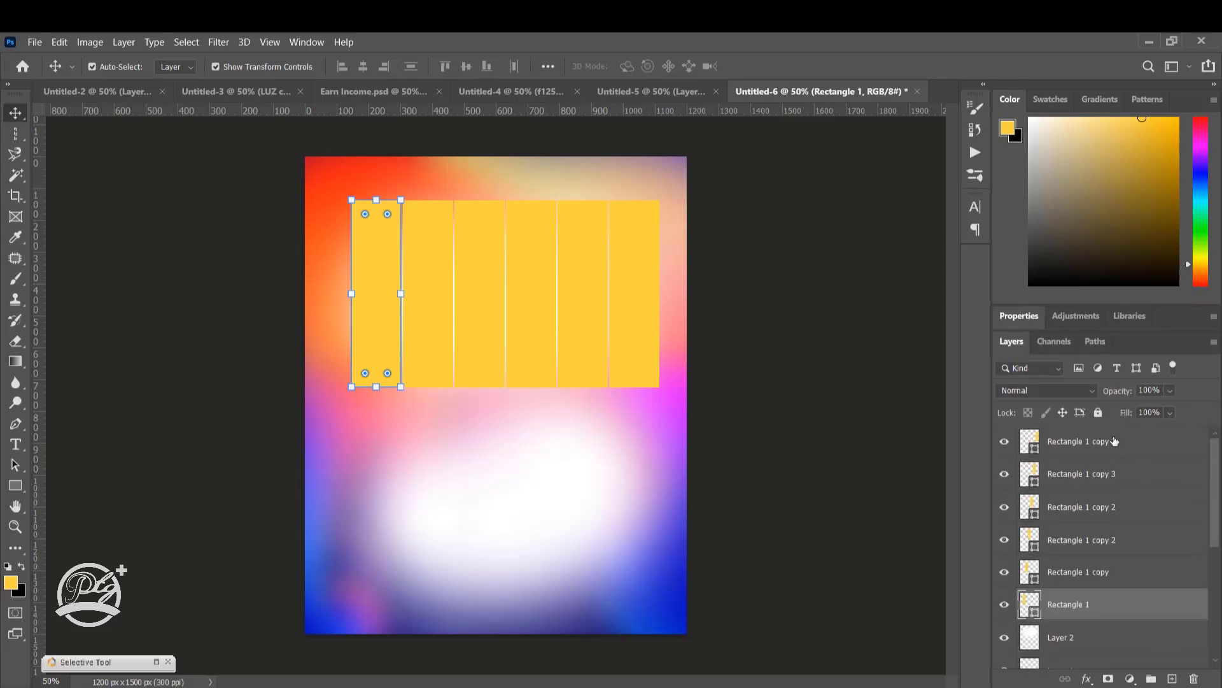
left_click(1118, 439)
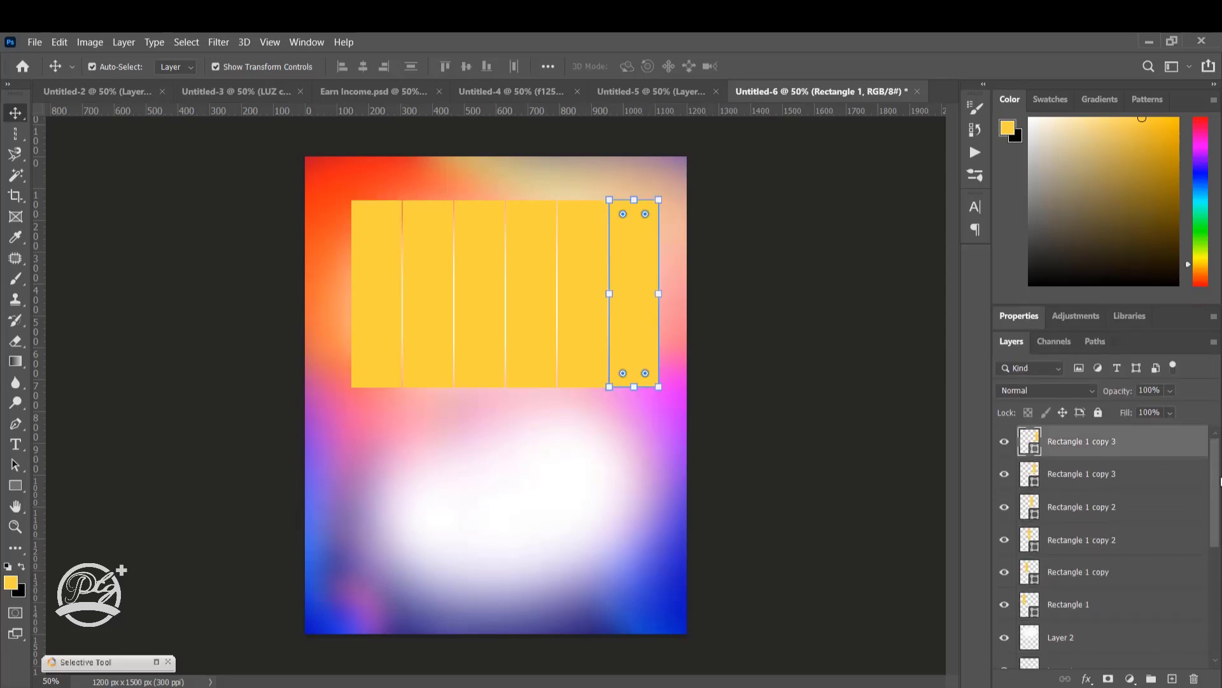
scroll(1114, 538, "down", 2)
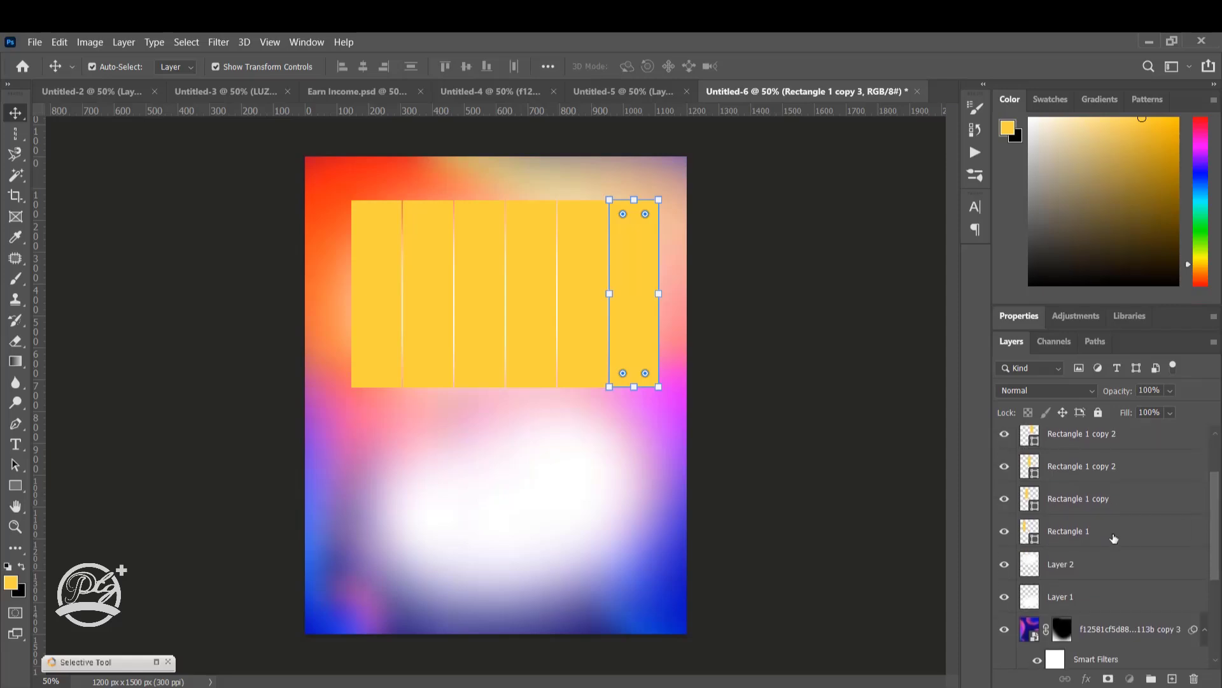
left_click(1114, 538, "shift")
key("ctrl+t")
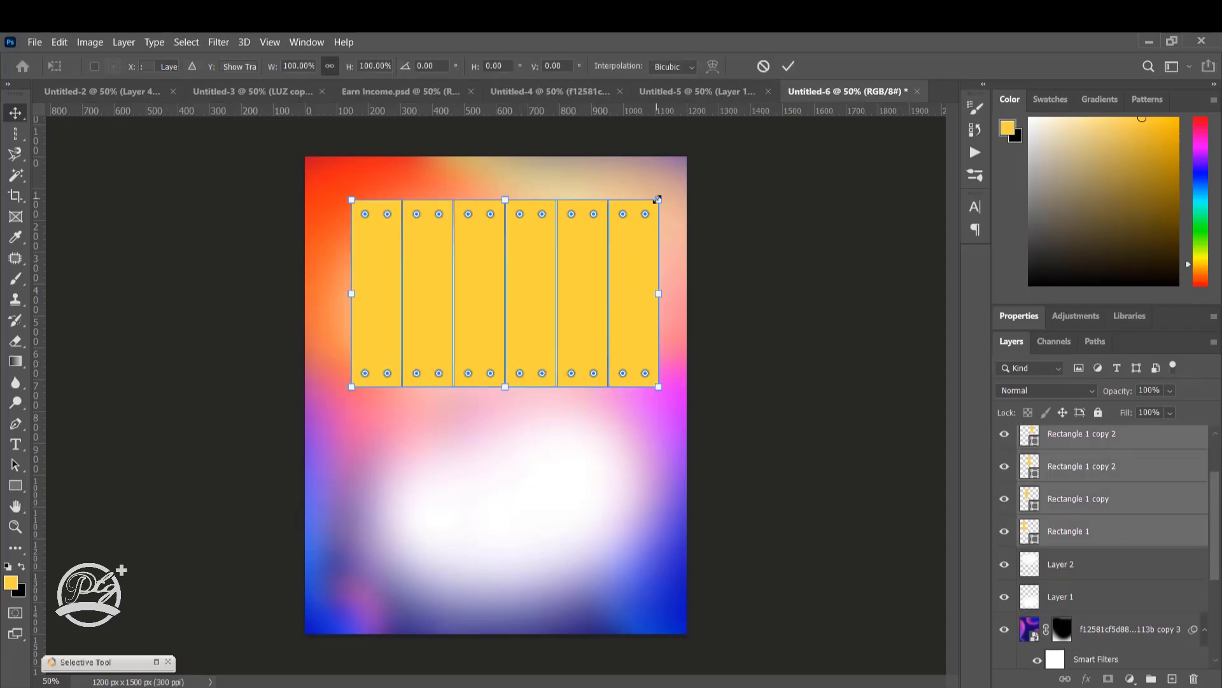
left_click_drag(658, 199, 649, 205)
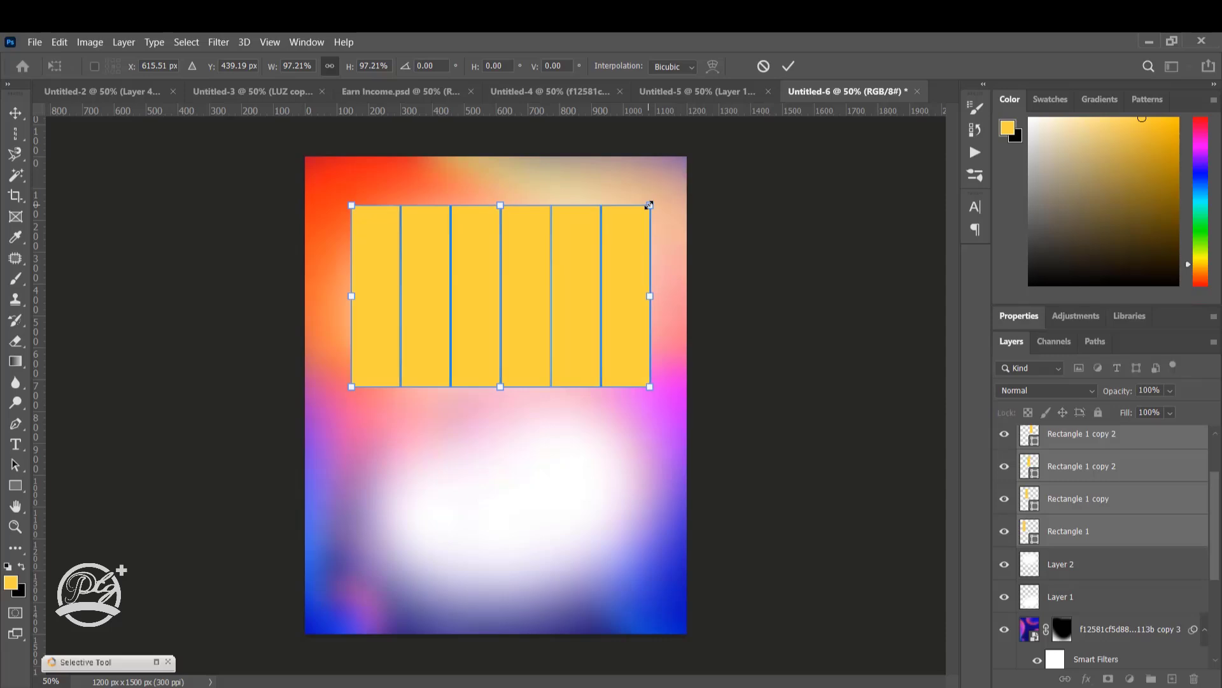
key("Return")
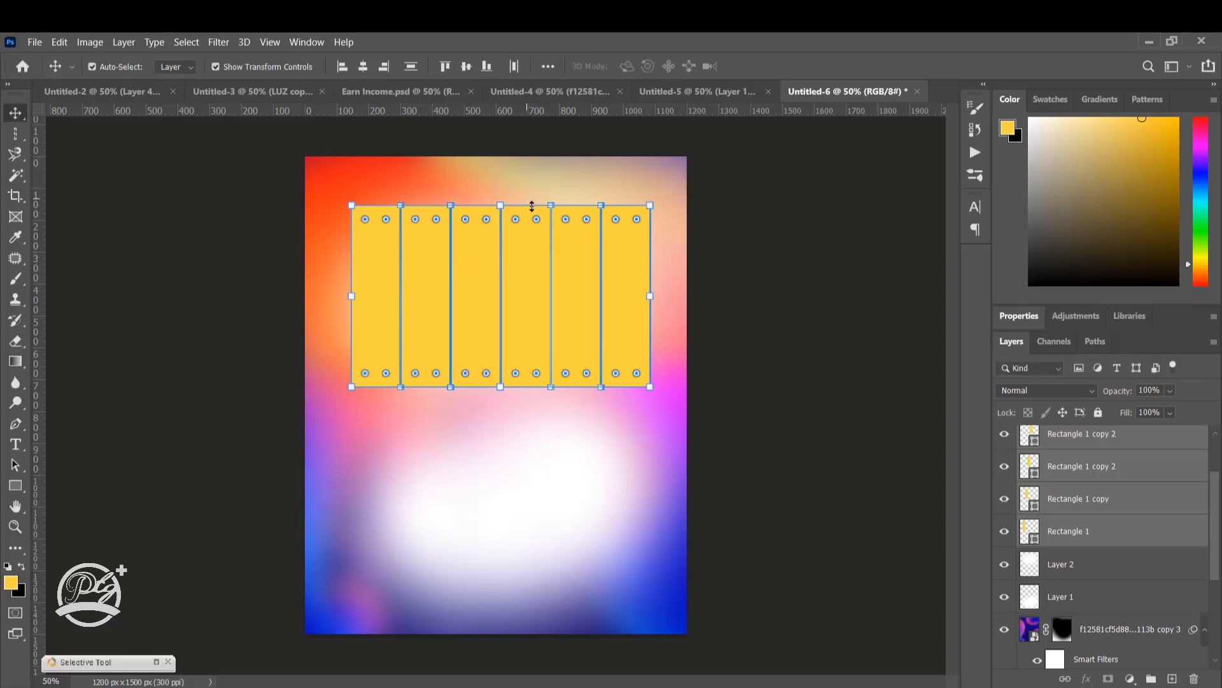
Skew the six rectangles horizontally by about -6 degrees so they lean right, and shift them slightly left and down.
key("ctrl+t")
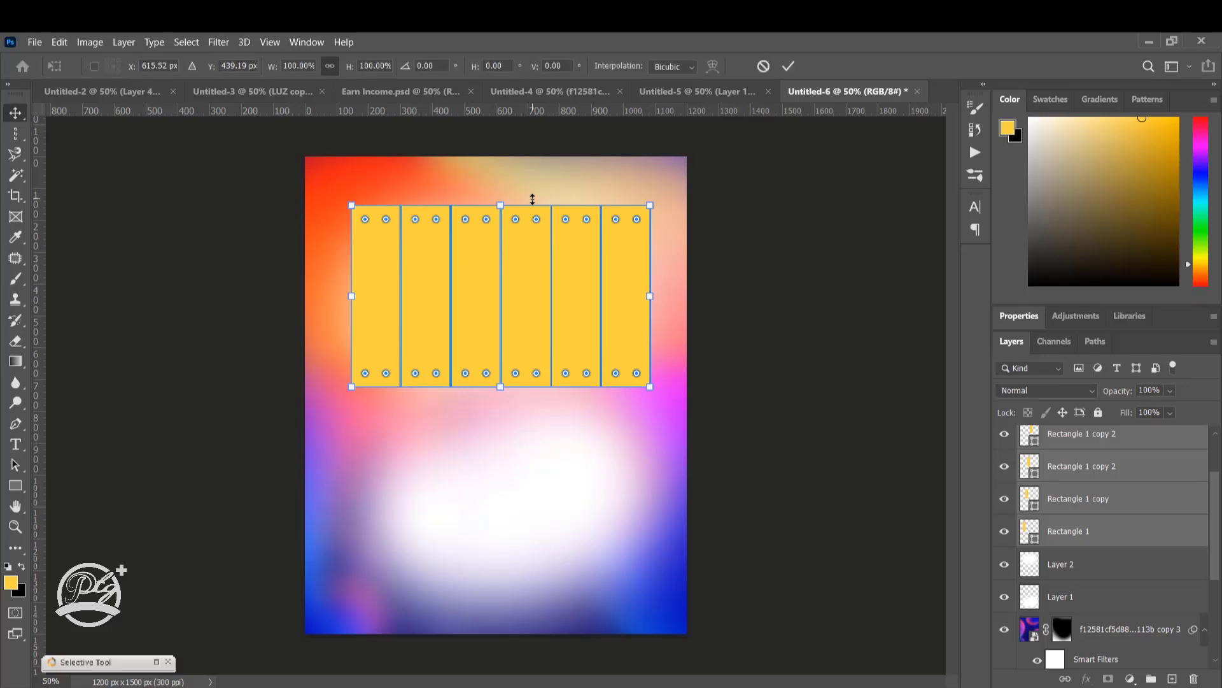
right_click(551, 231)
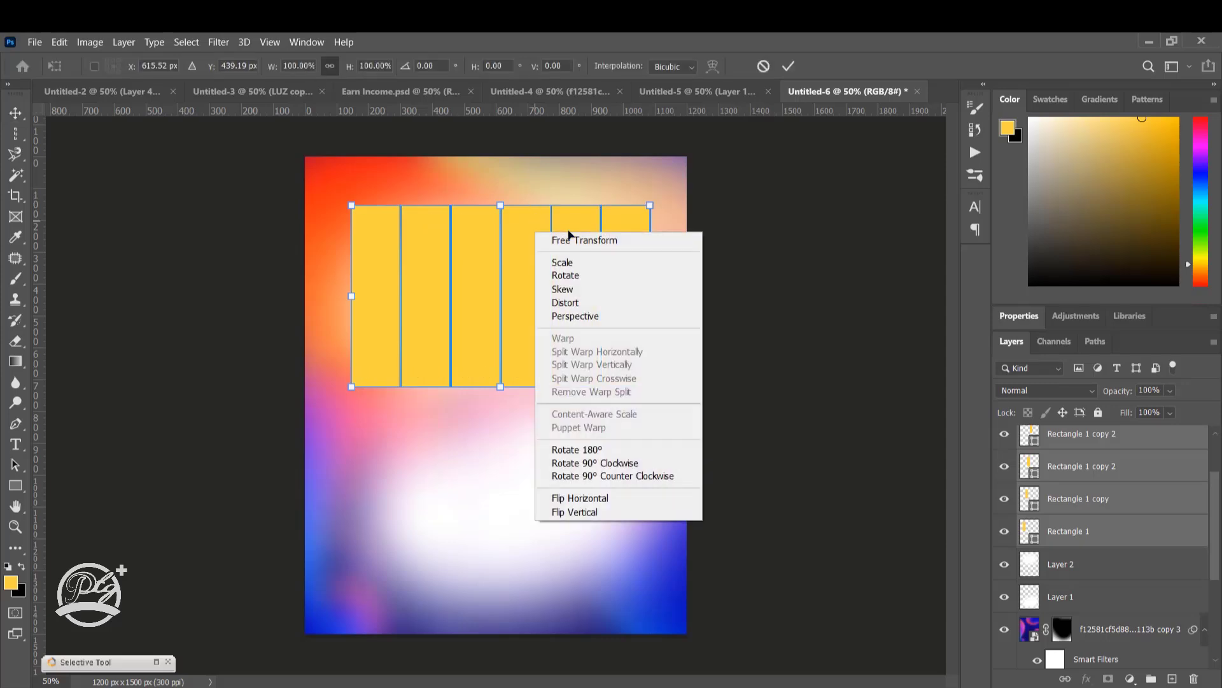
left_click(574, 293)
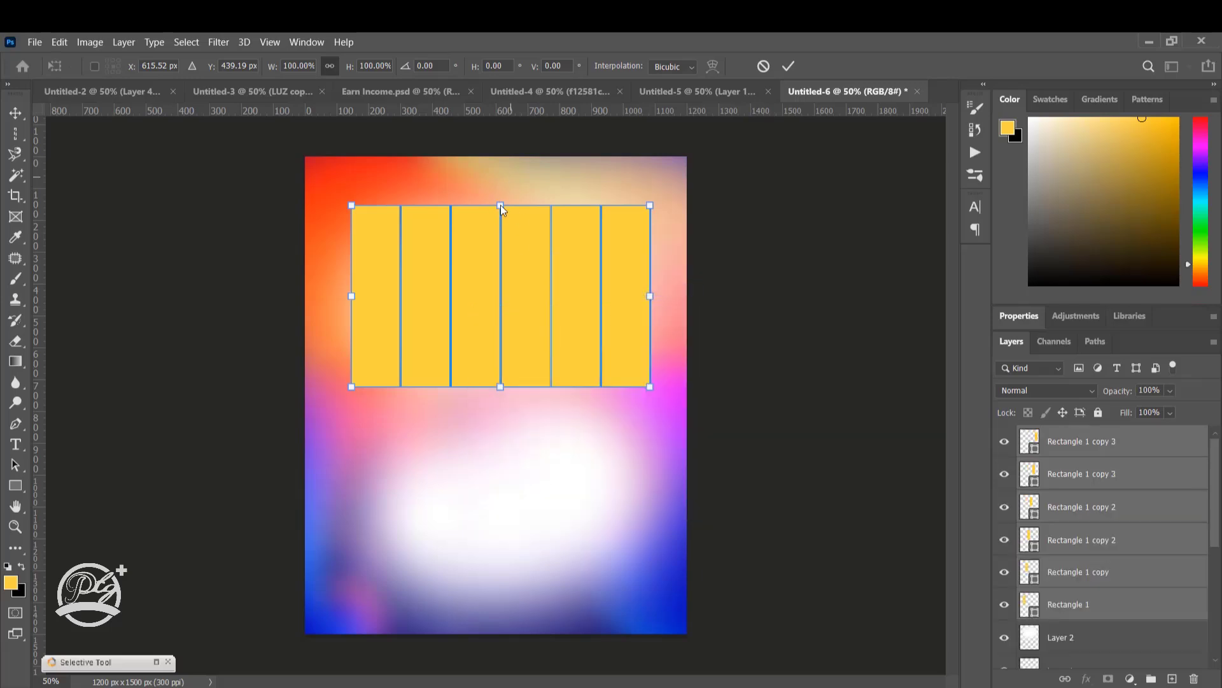
left_click_drag(502, 207, 520, 207)
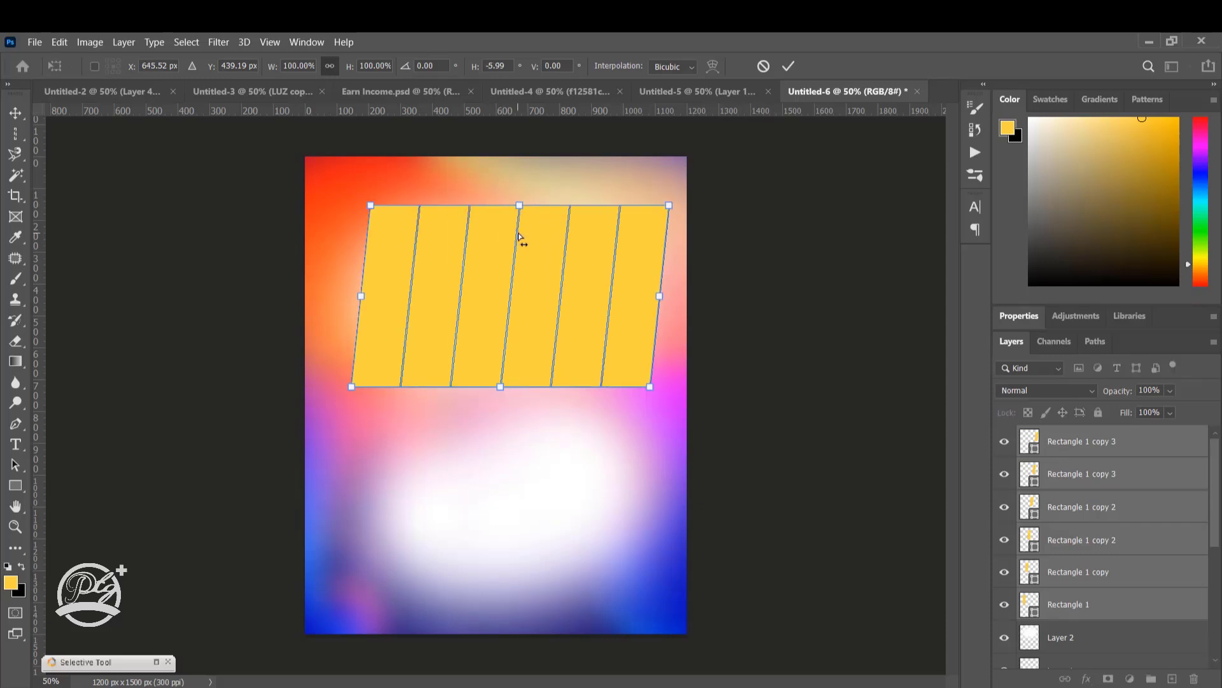
key("Return")
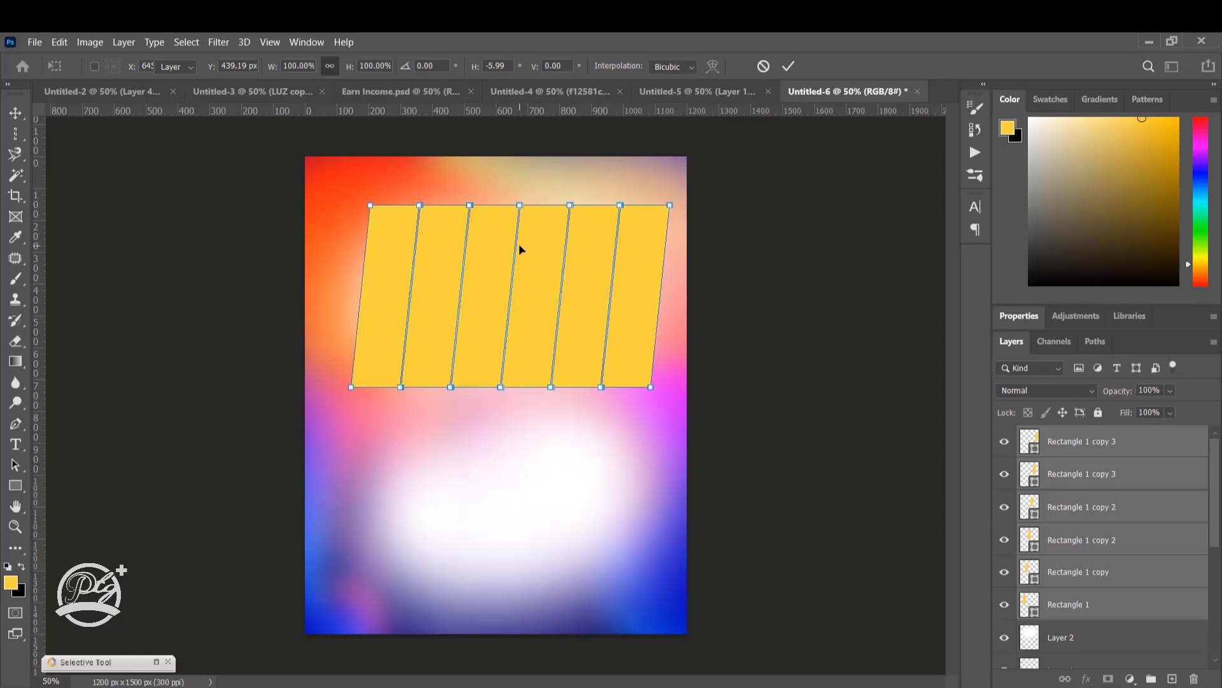
left_click_drag(518, 248, 514, 256)
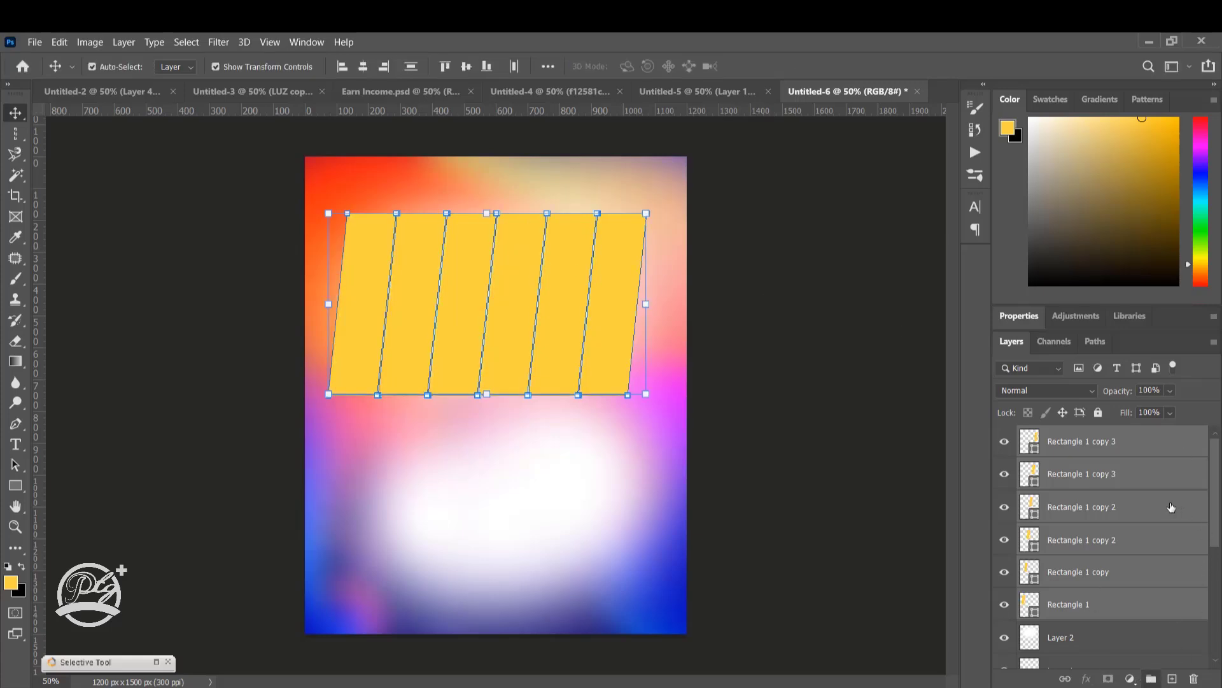
Group the six slanted rectangle layers and name the group rectangles.
key("ctrl+g")
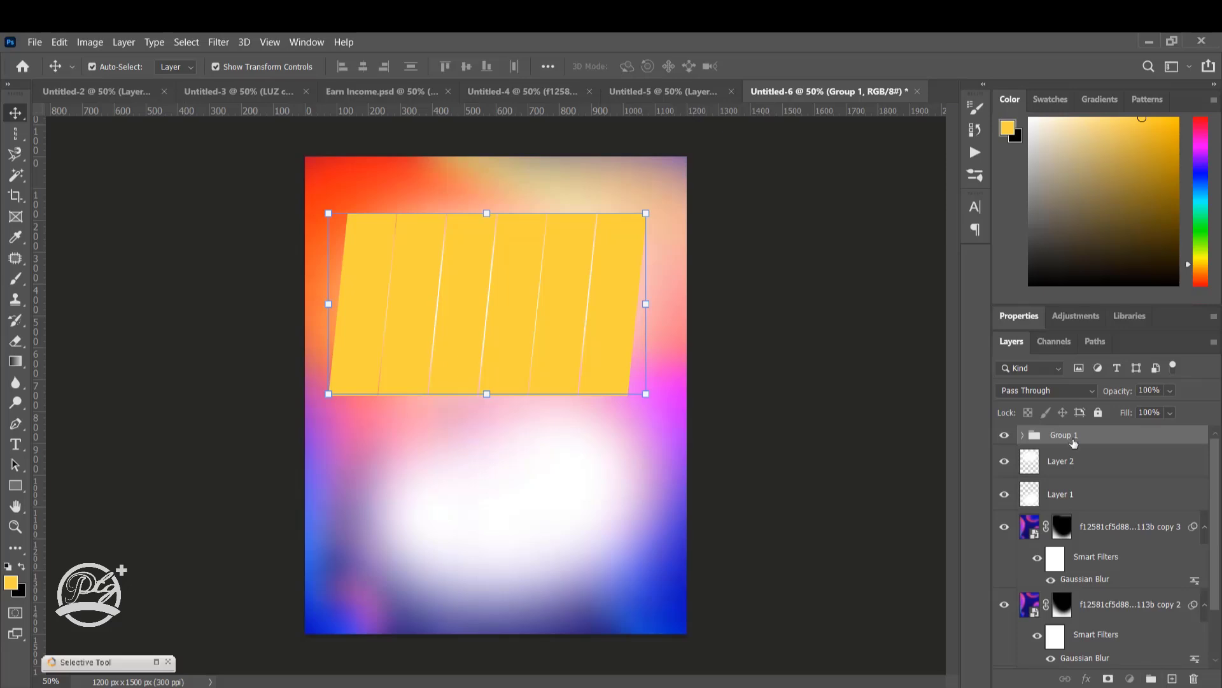
double_click(1063, 439)
type("rectangles")
key("Return")
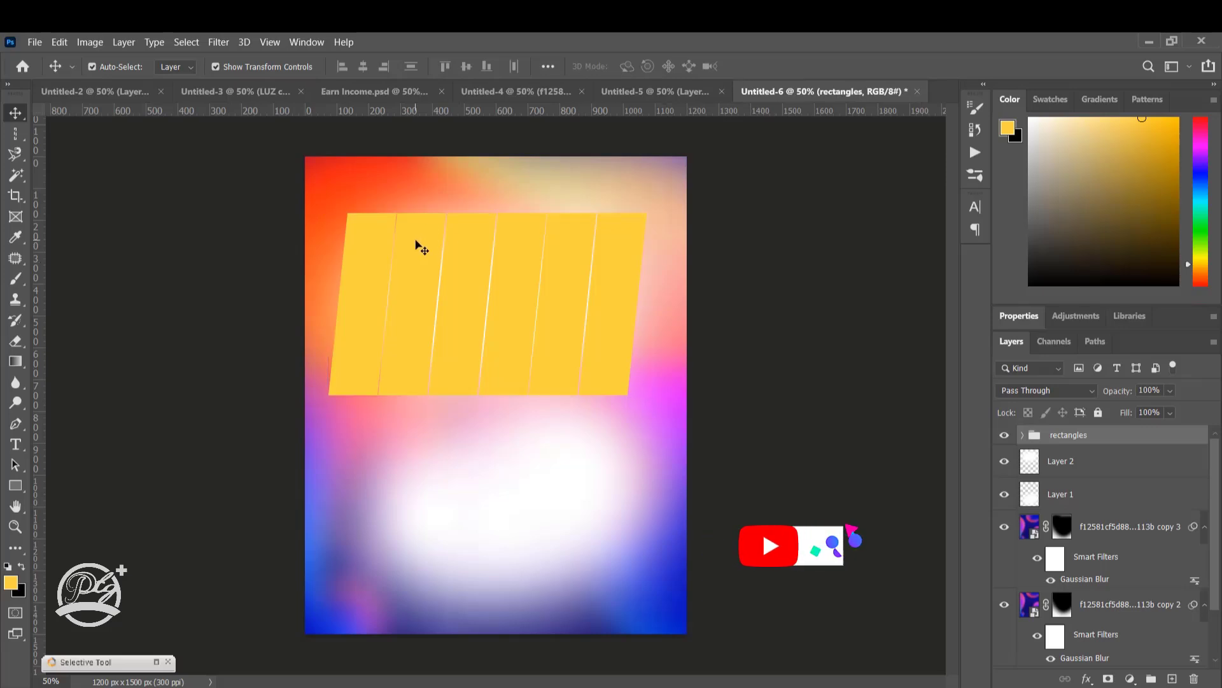
Shift the second, fourth and sixth slanted panels down together by about 60 px to stagger the row.
left_click(420, 248)
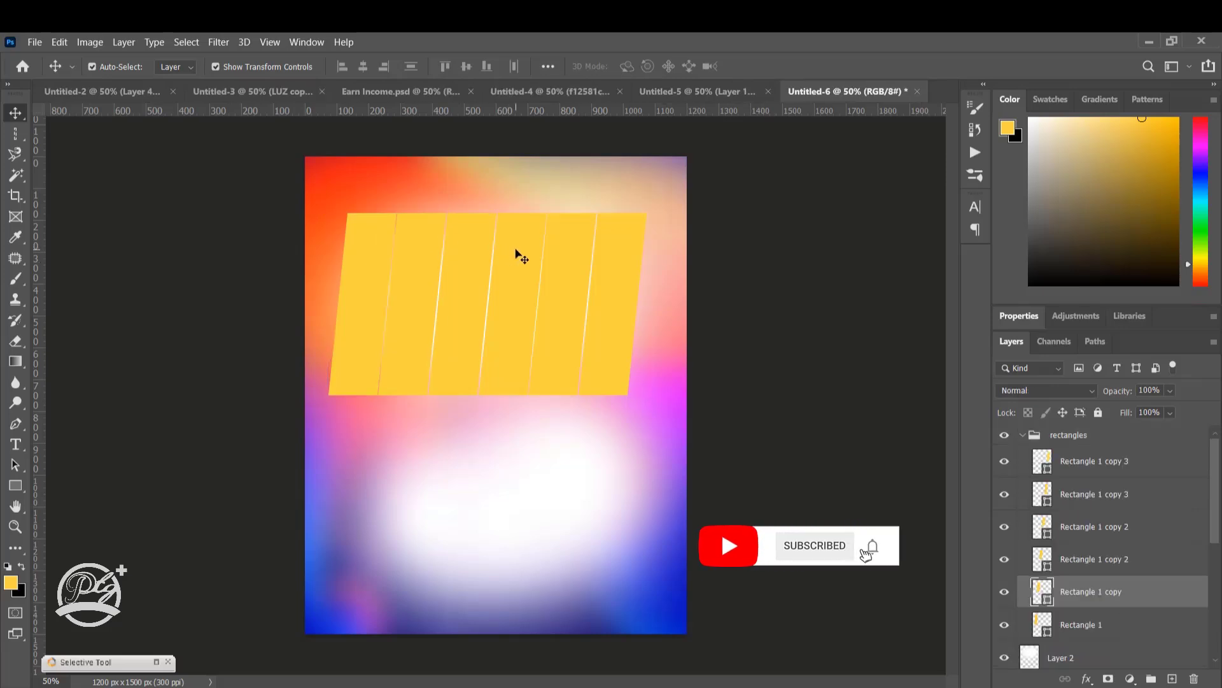
left_click(516, 249, "shift")
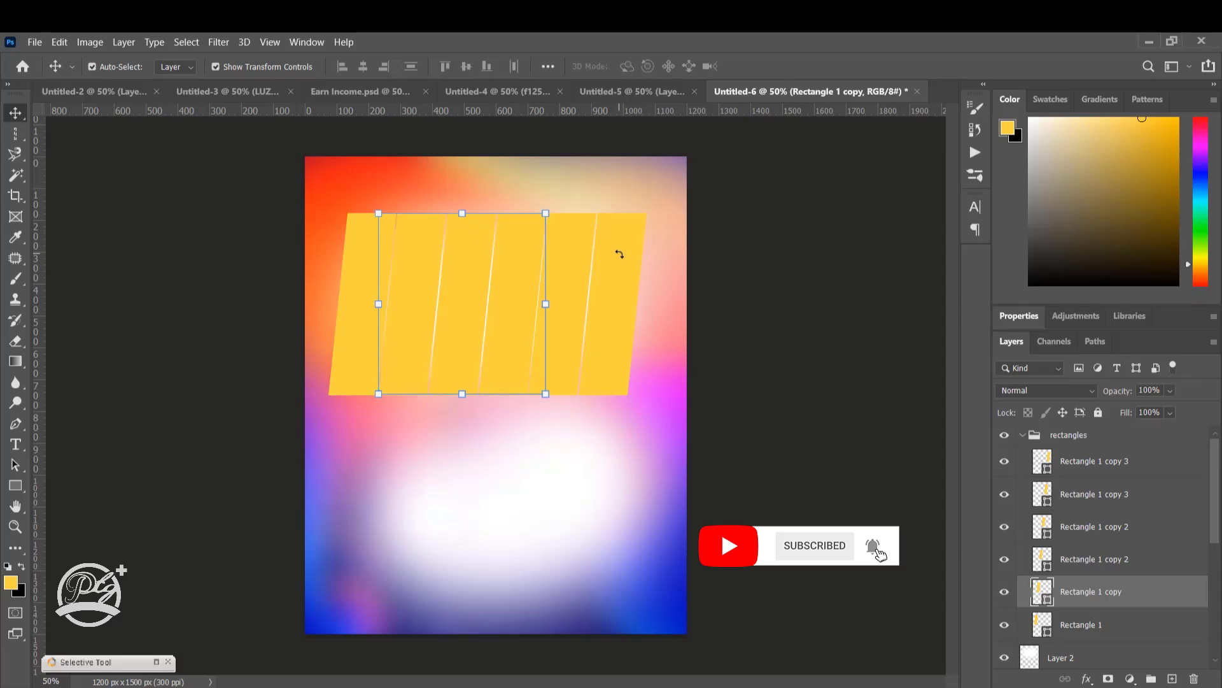
left_click(618, 254, "shift")
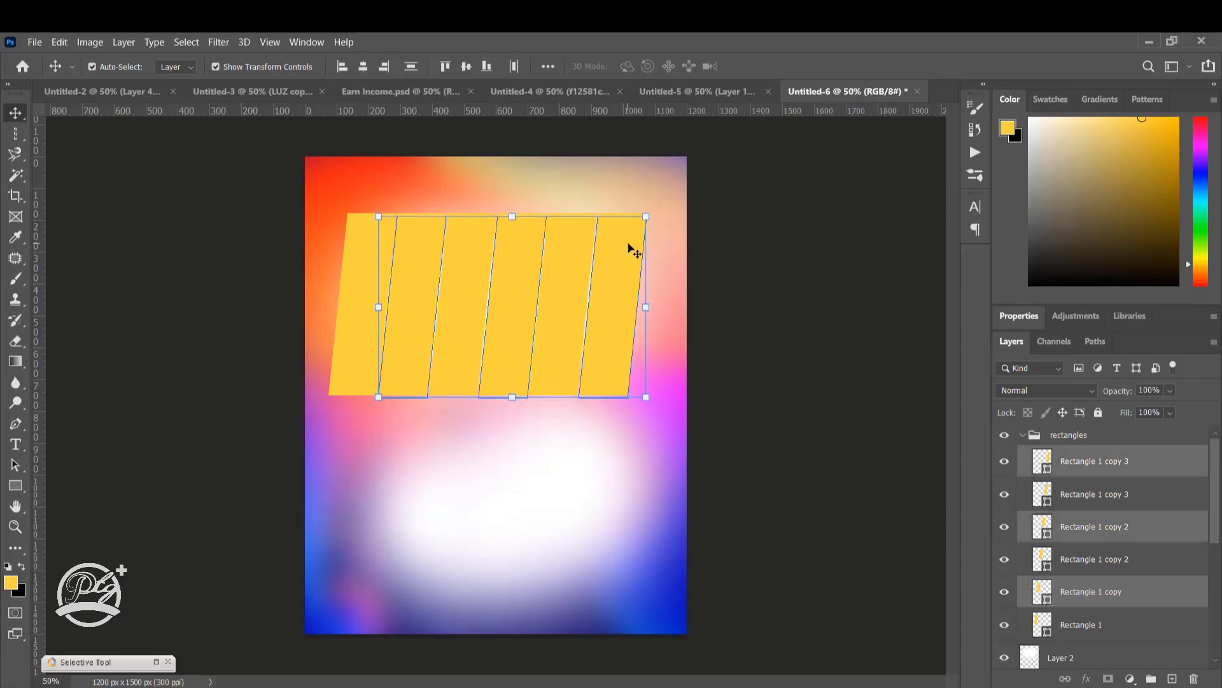
key("shift+Down")
key("shift+Down")
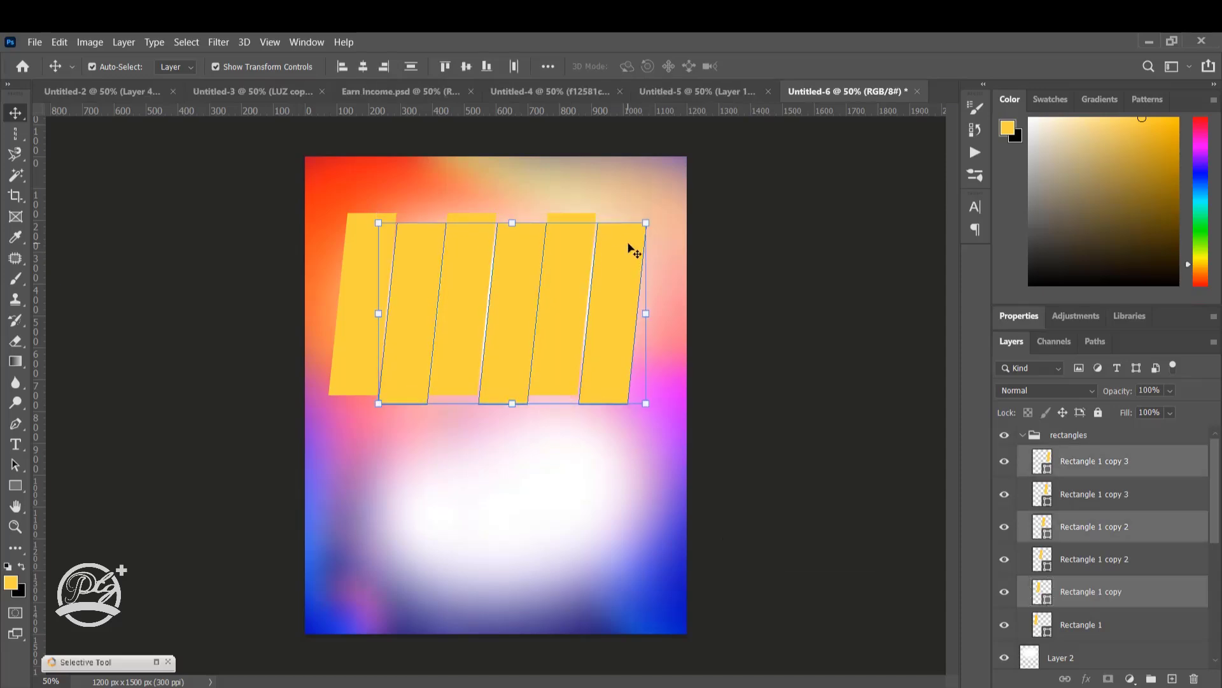
key("shift+Down")
key("shift+Down")
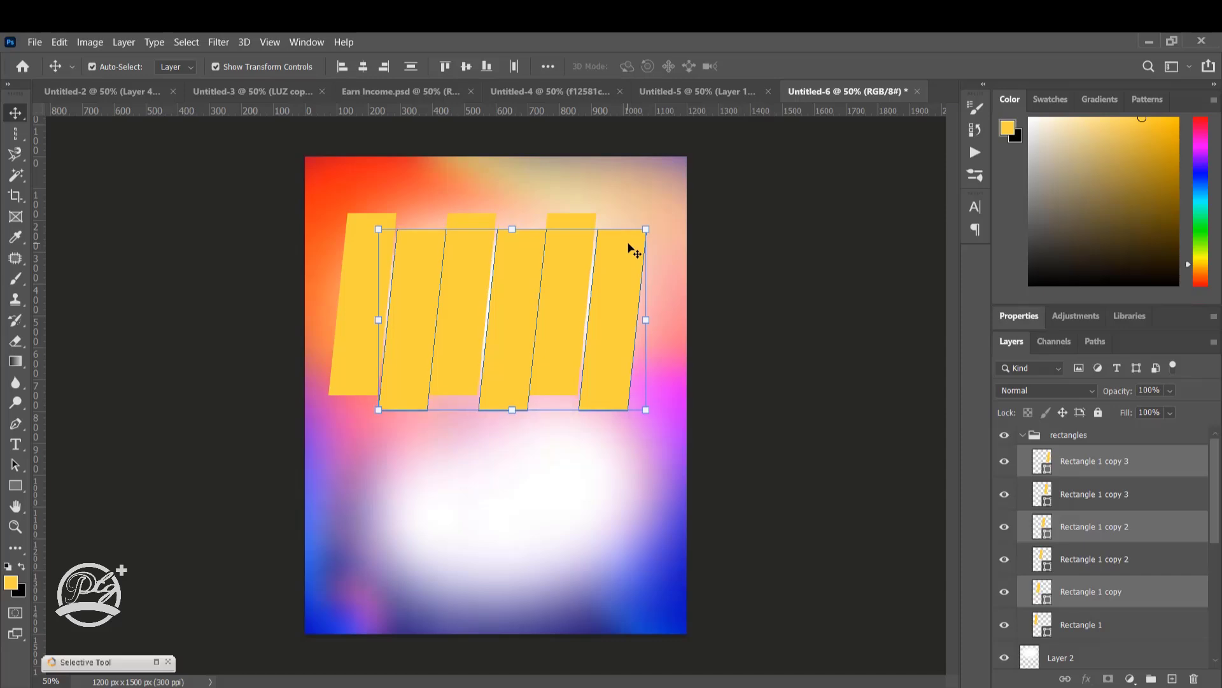
key("shift+Down")
Nudge the three lowered panels 4 px to the left and hide the selection outlines.
key("Left")
key("Left")
key("Left")
key("Left")
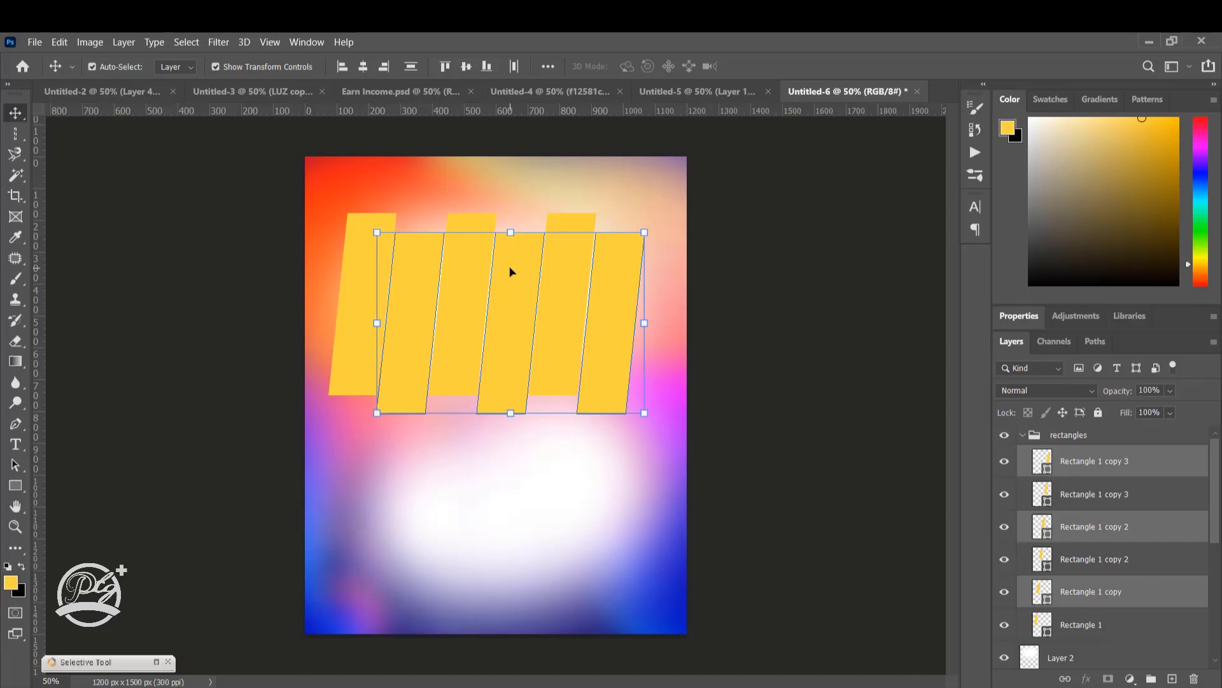
key("ctrl+h")
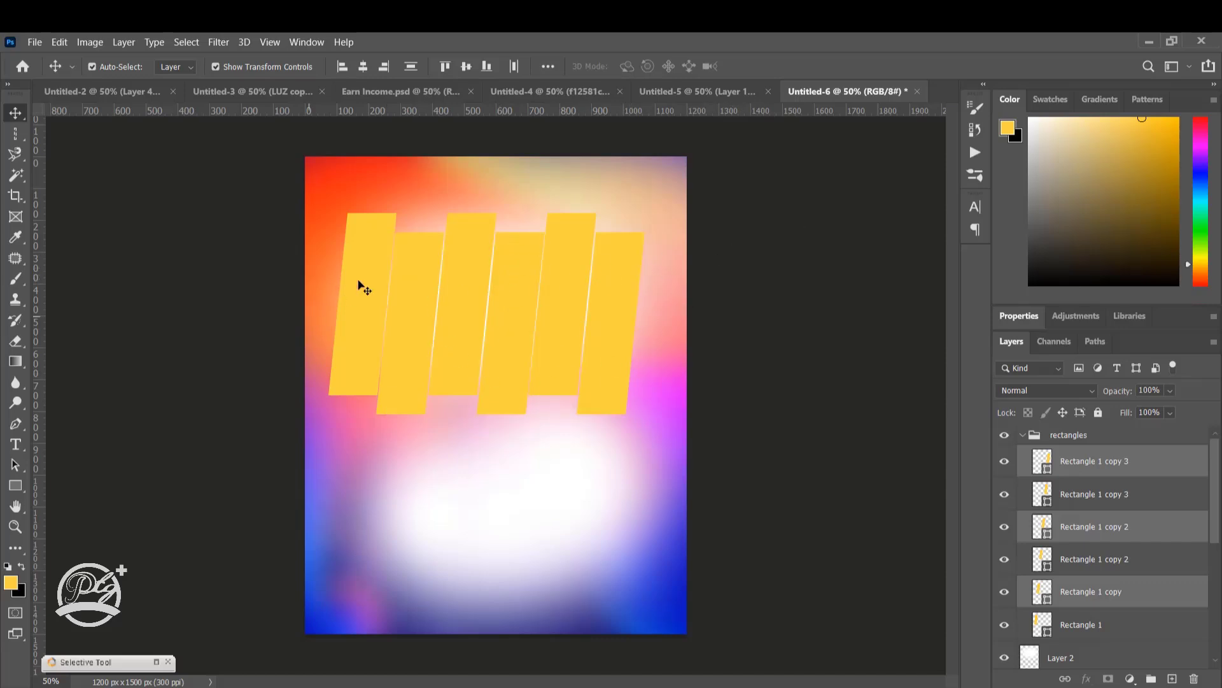
Collapse the rectangles group and deselect all layers.
left_click(365, 277)
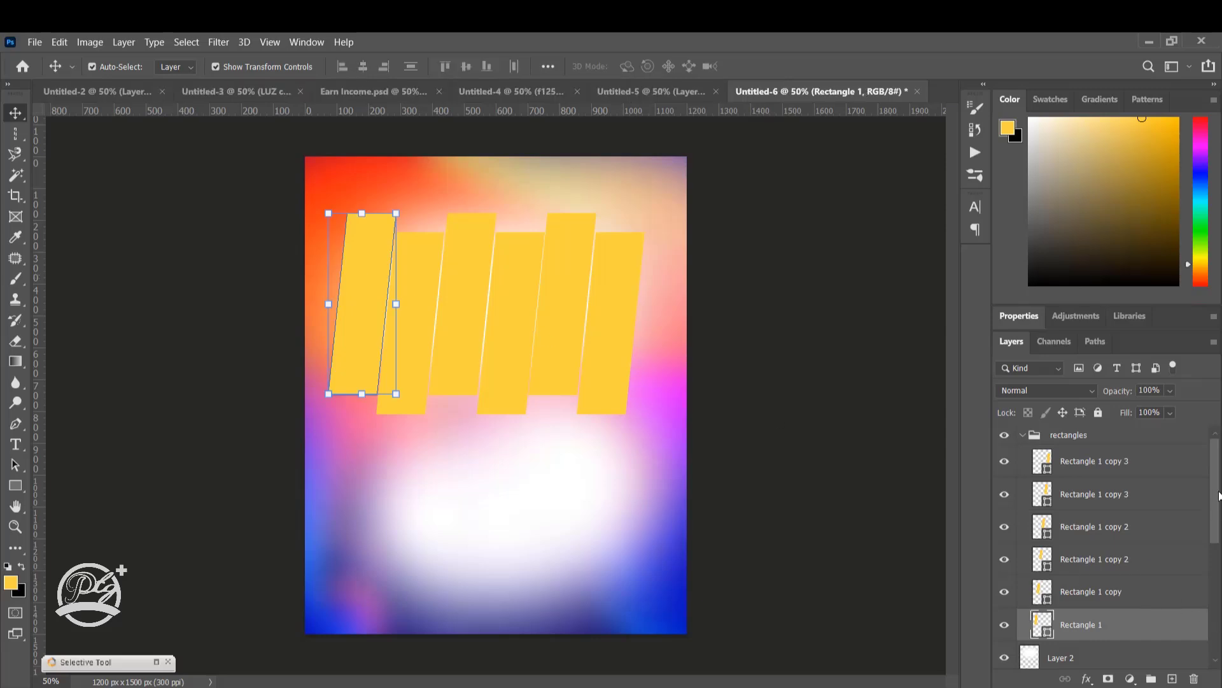
left_click(1023, 435)
left_click(795, 316)
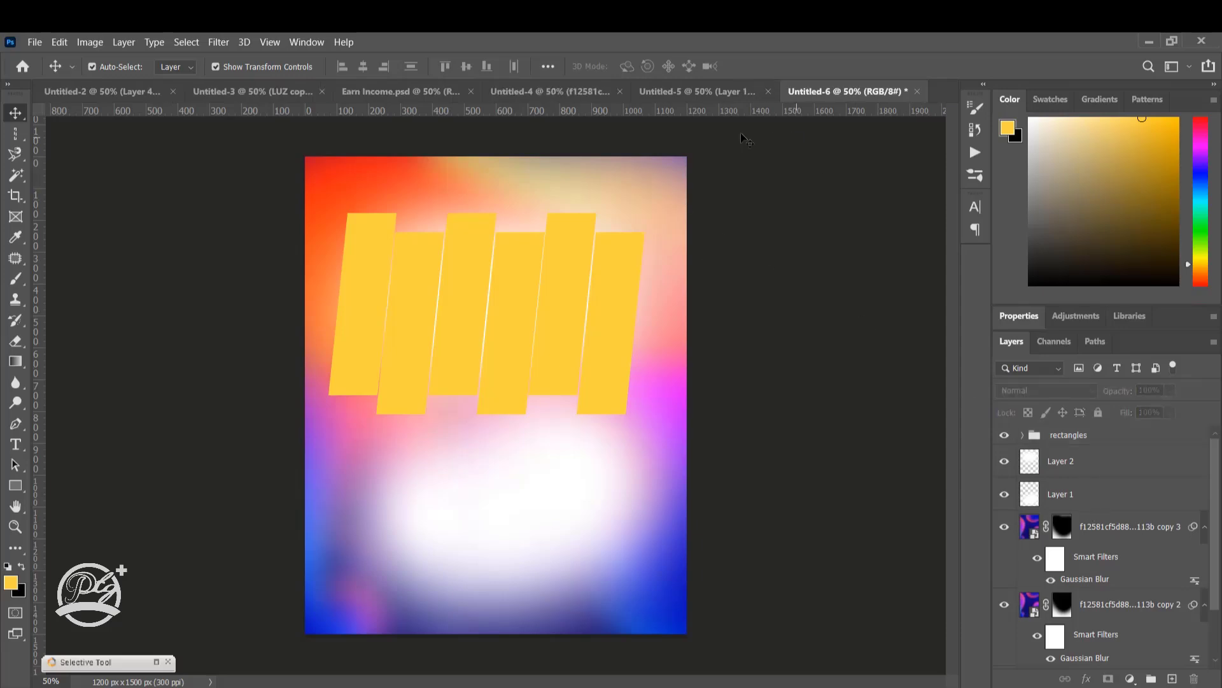
Duplicate the dollar-bill photo layer from Untitled-5 into Untitled-6 and place it directly beneath Layer 1 there.
left_click(655, 95)
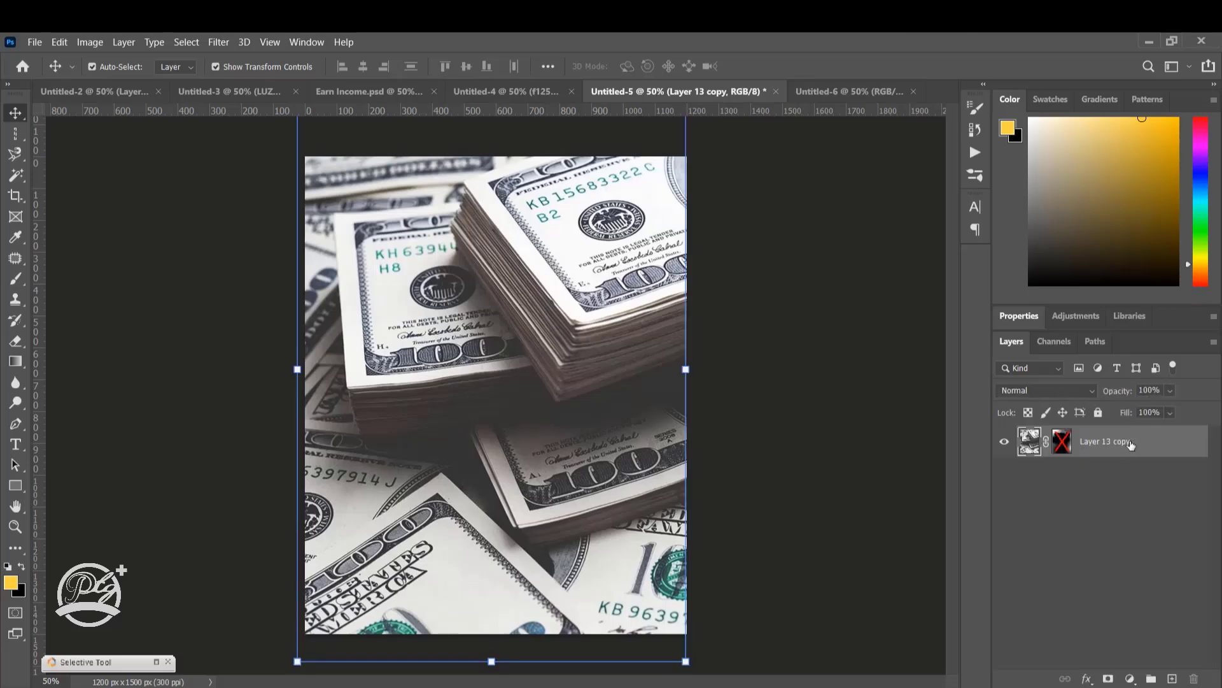
right_click(1131, 445)
left_click(946, 114)
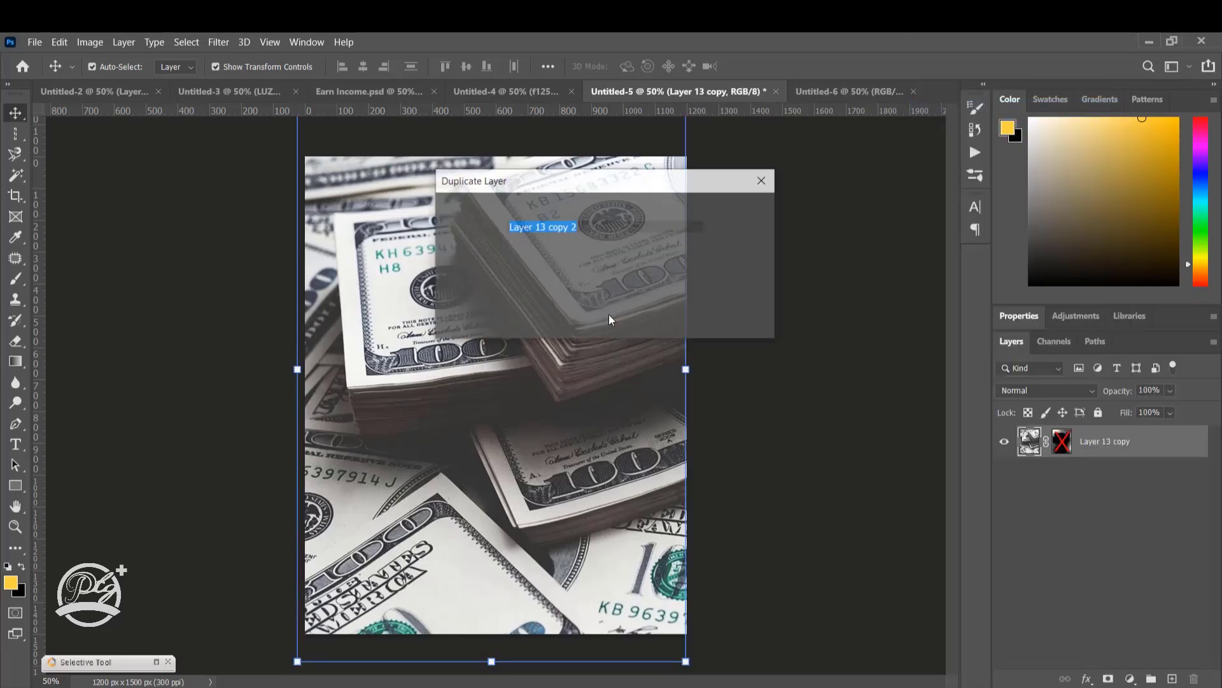
left_click(605, 270)
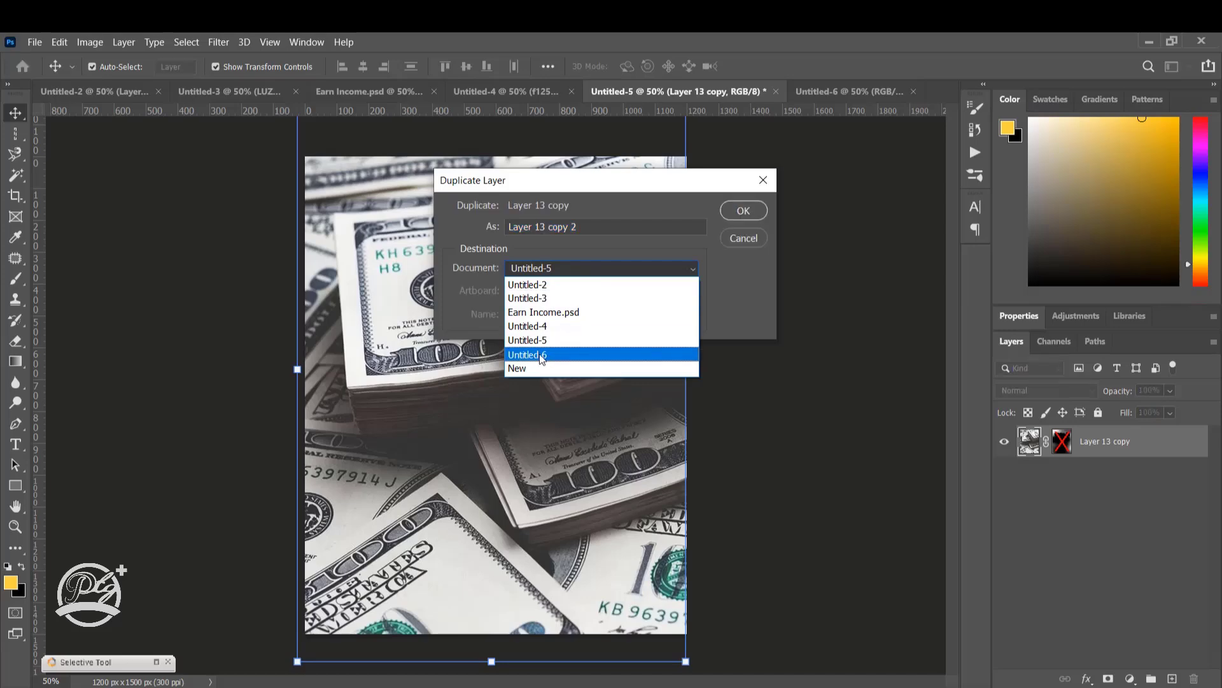
left_click(541, 355)
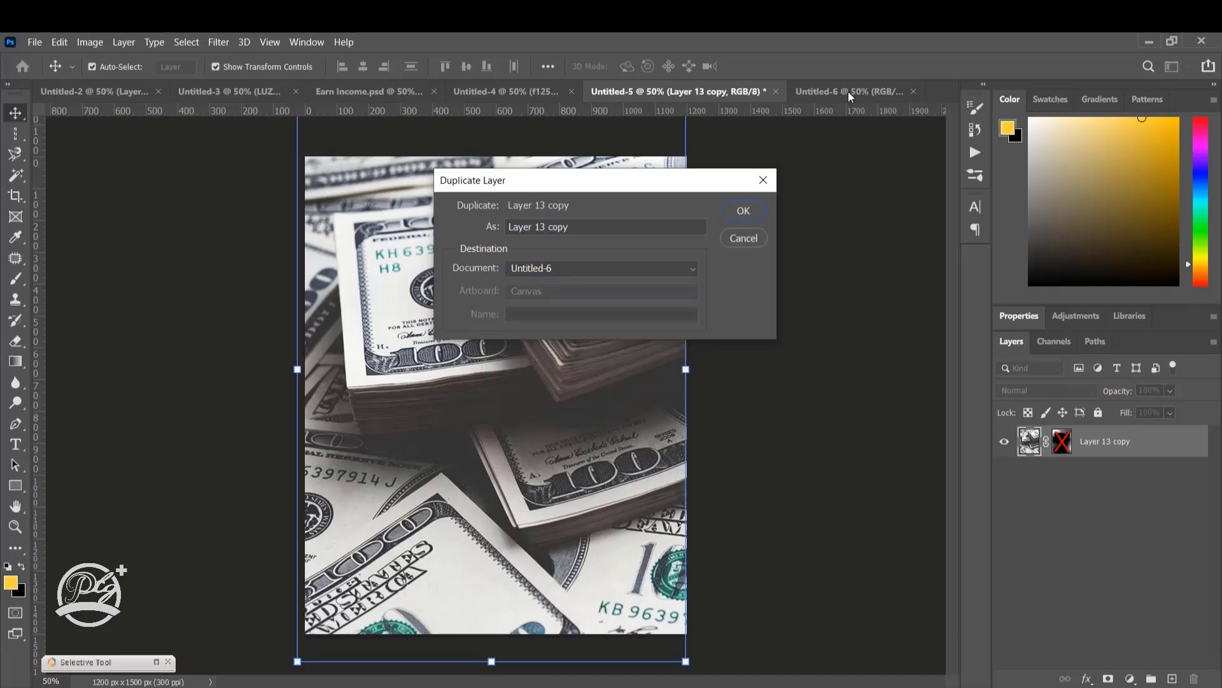
key("Return")
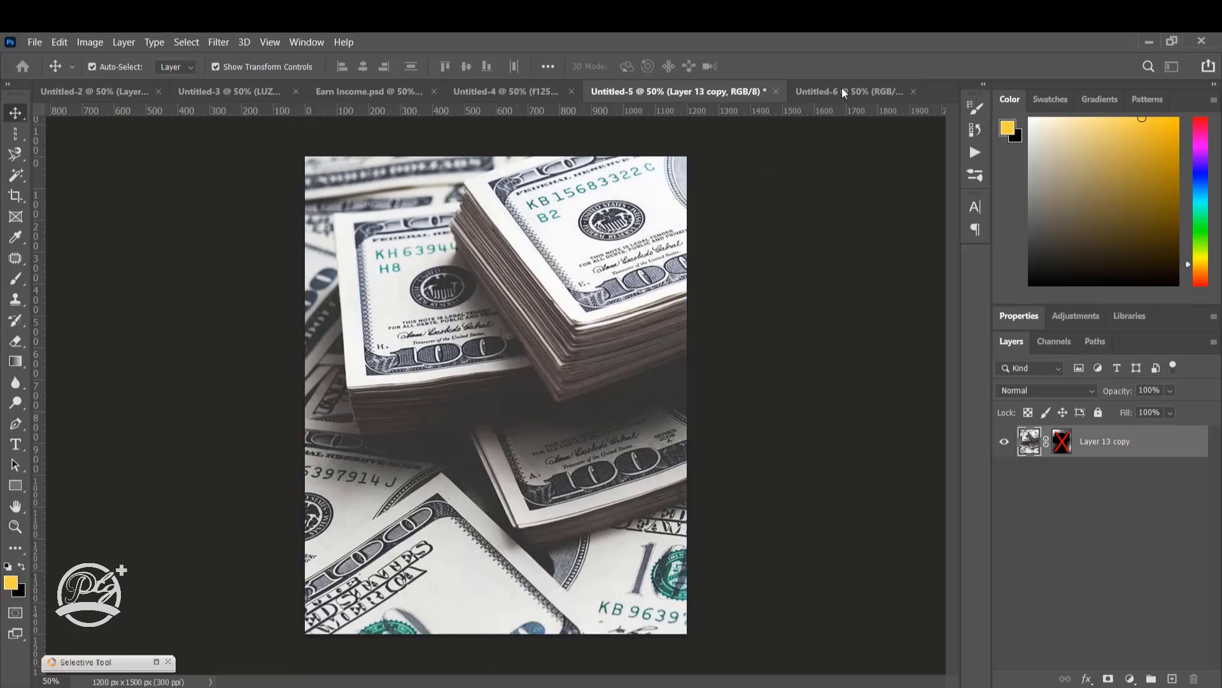
left_click(845, 93)
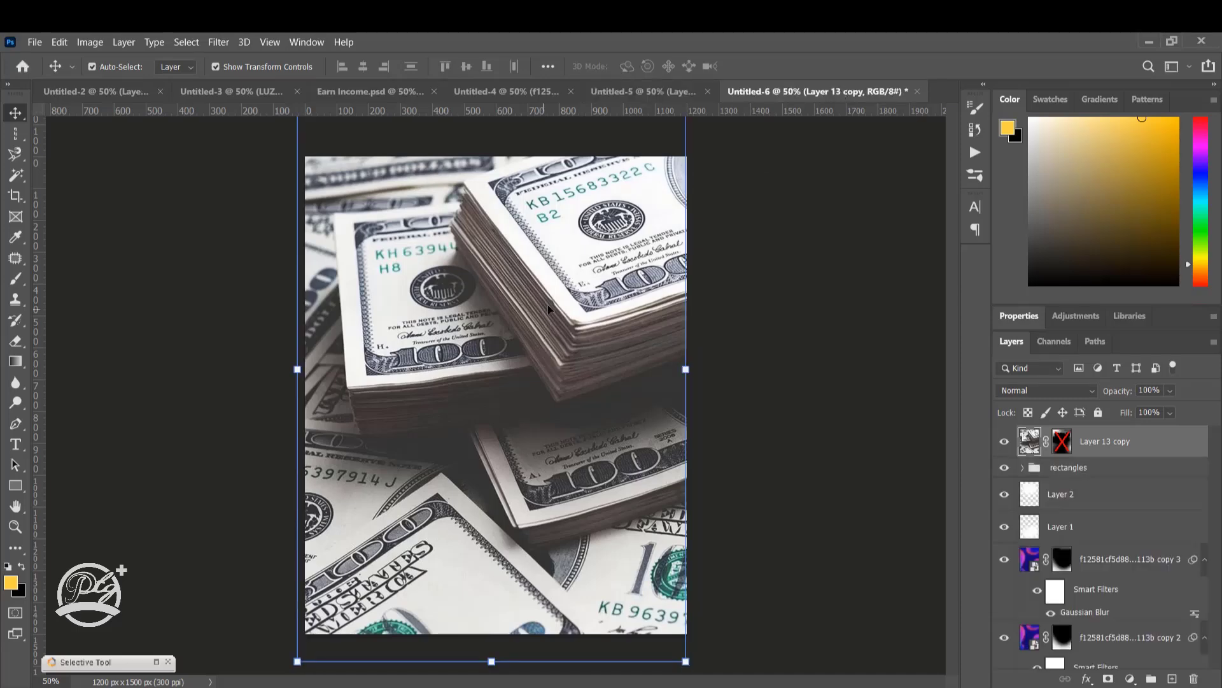
left_click_drag(1117, 452, 1113, 537)
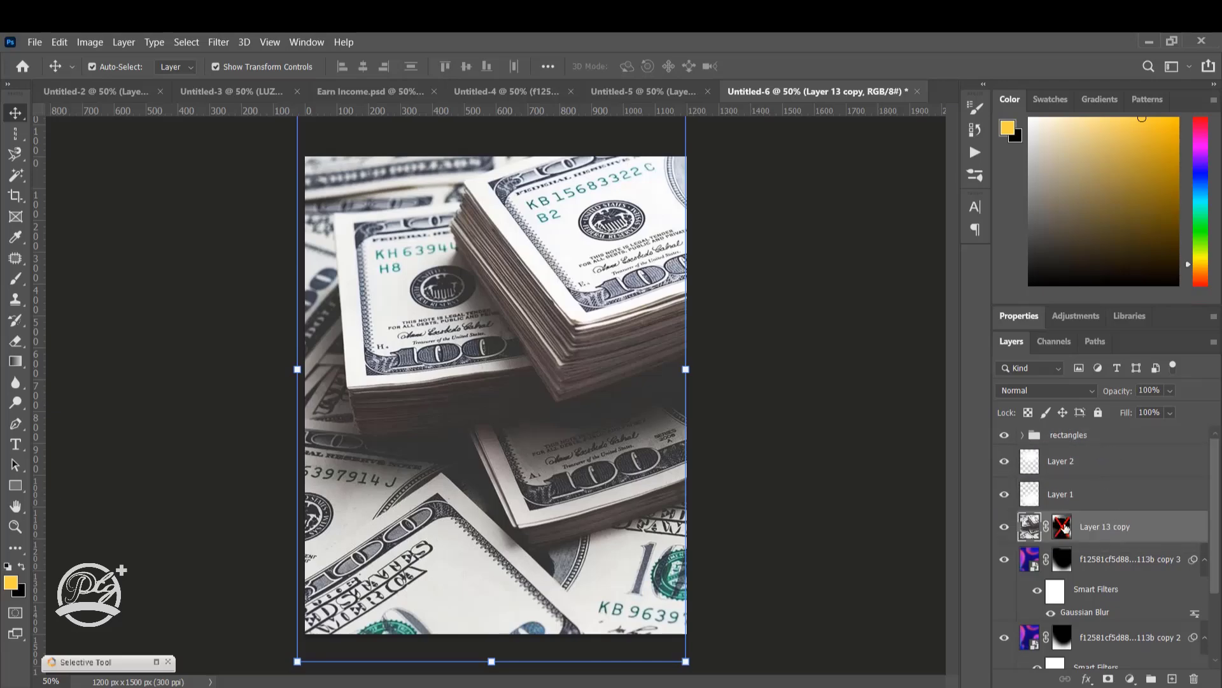
Set the dollar-bill photo layer, Layer 13 copy, to the Screen blend mode with 32% fill.
left_click(1046, 390)
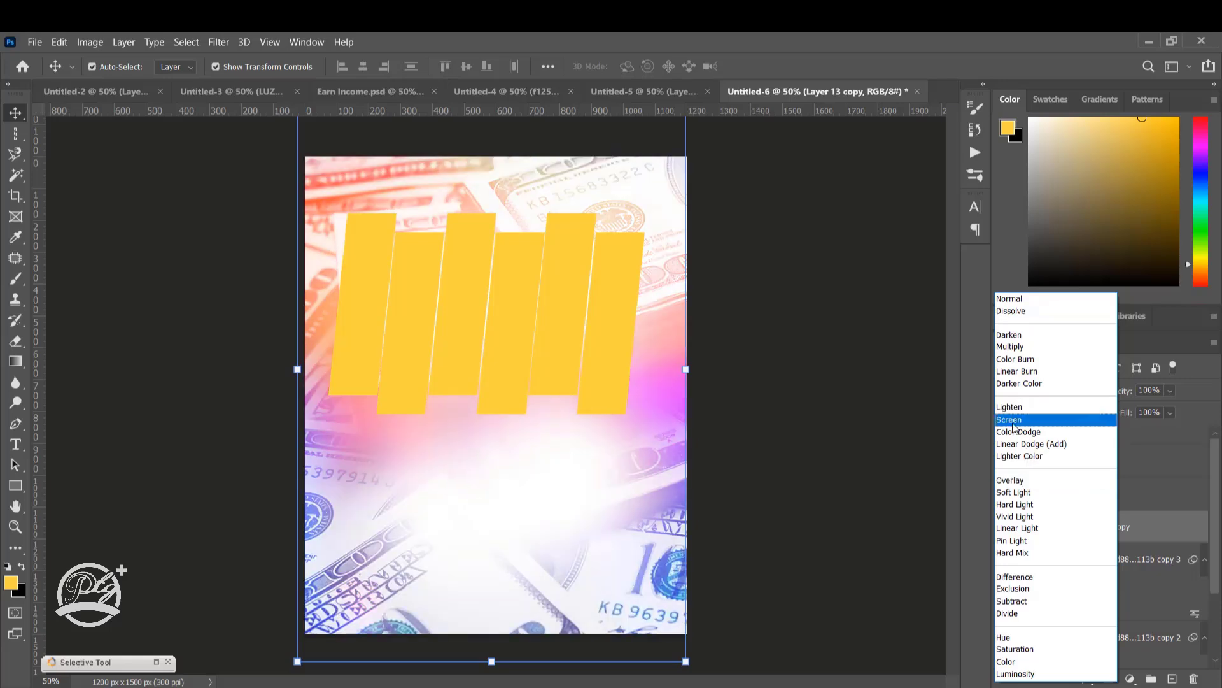
left_click(1014, 420)
left_click_drag(1130, 417, 1083, 414)
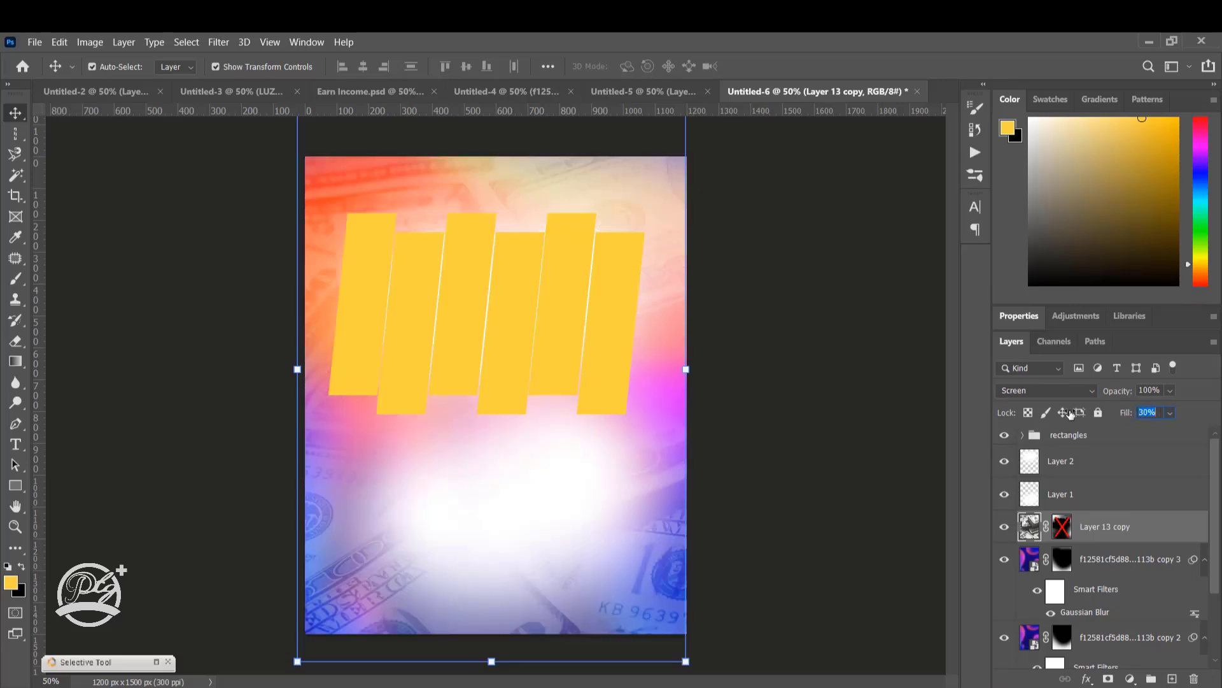
left_click(1073, 386)
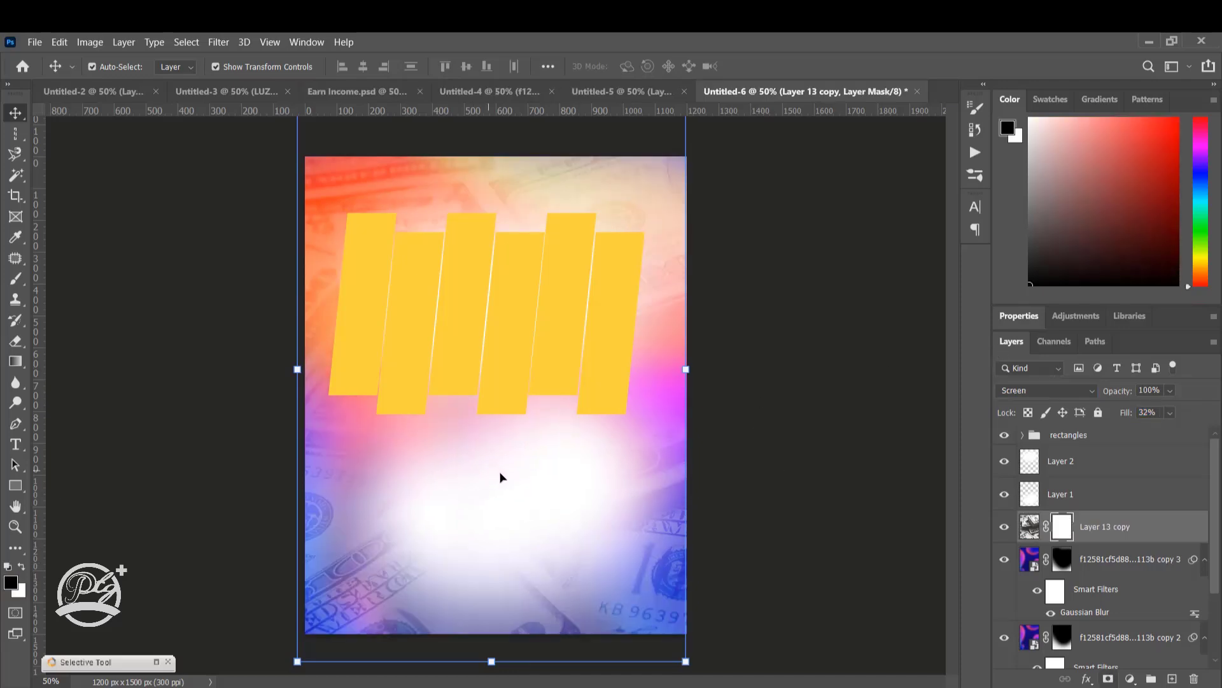
Paint black on a fresh white mask of Layer 13 copy with an 800 px soft brush, fading the bills at the flyer's lower left and bottom centre.
left_click(16, 278)
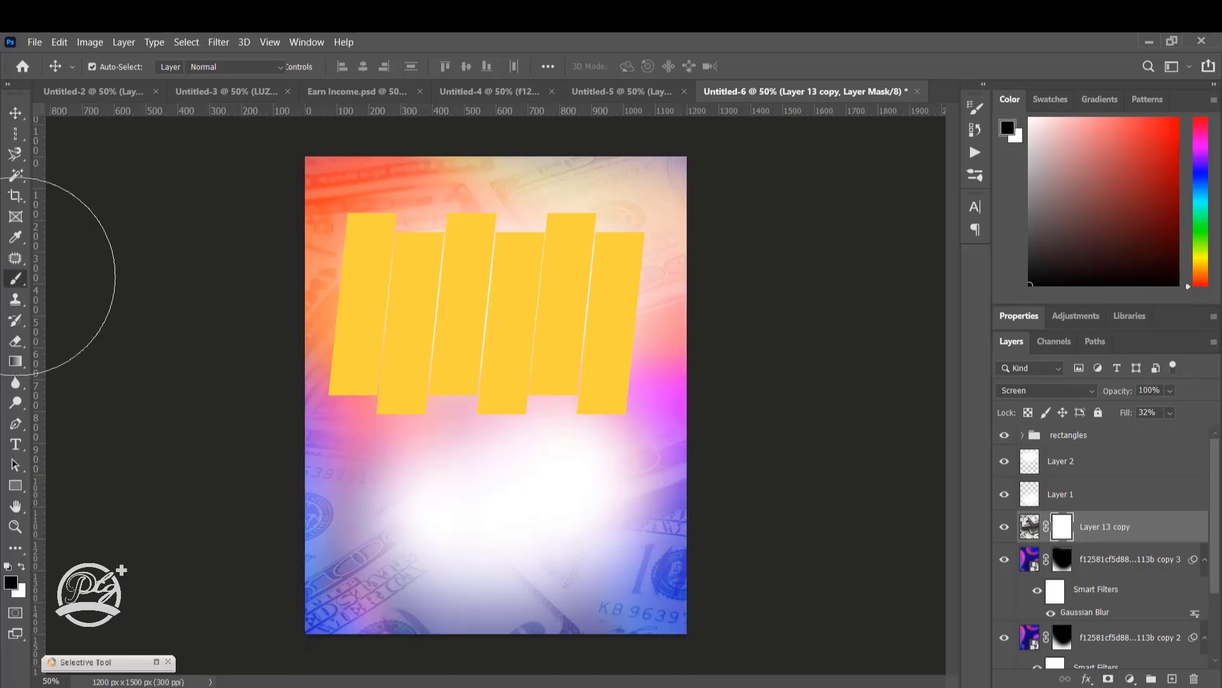
left_click_drag(420, 604, 341, 504)
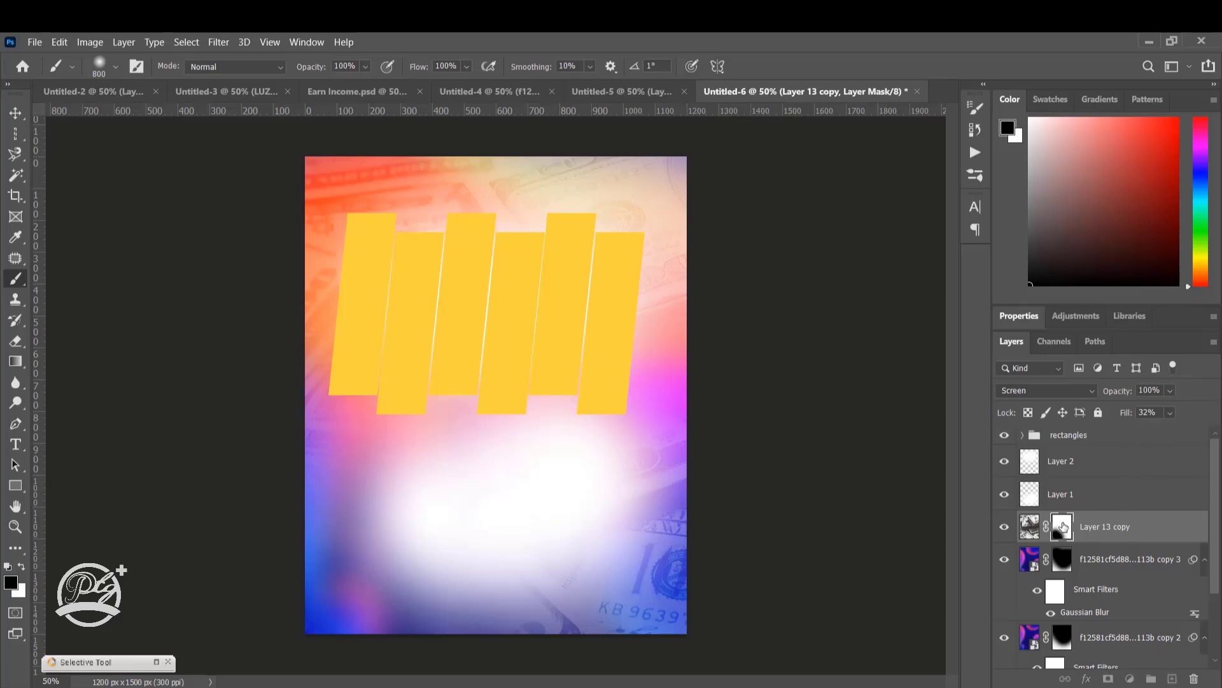
mouse_move(481, 589)
left_mouse_down()
mouse_move(491, 609)
mouse_move(519, 607)
left_mouse_up()
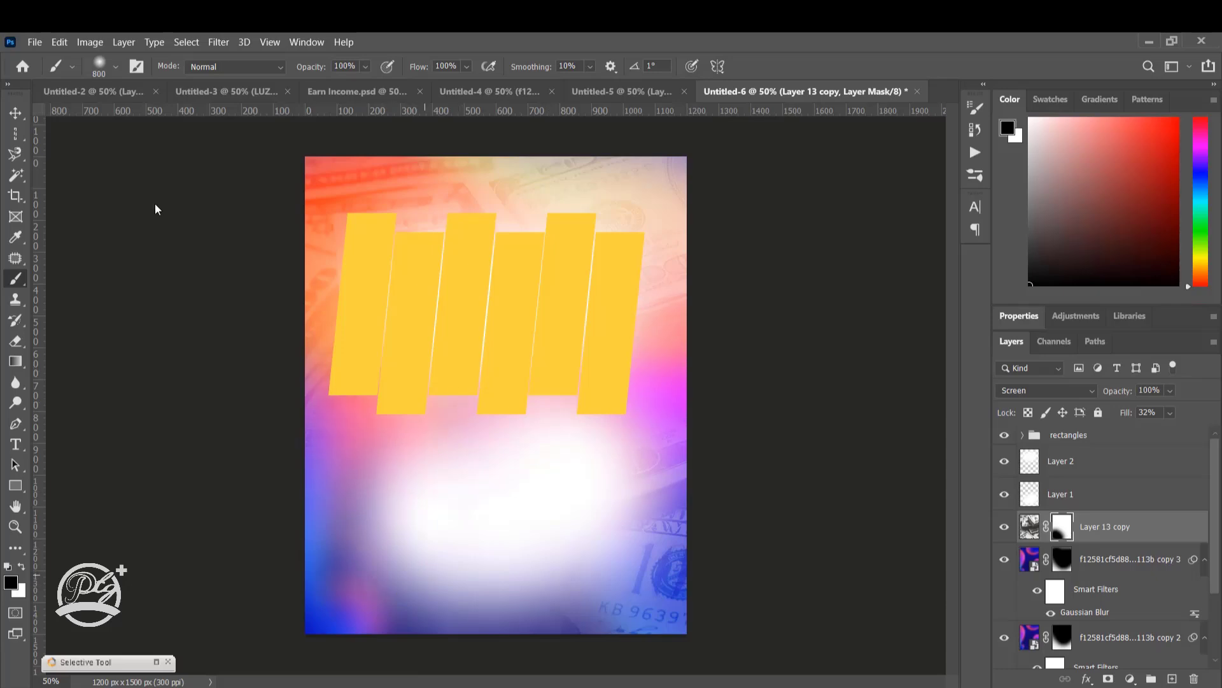
left_click(19, 113)
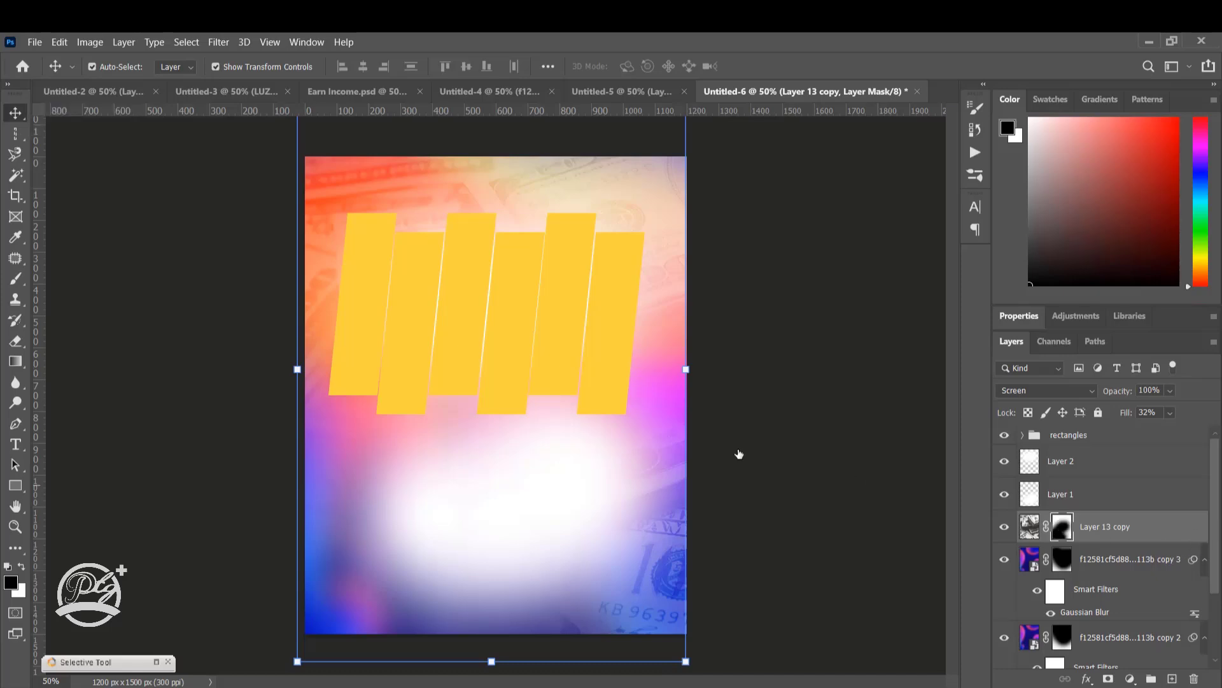
Add a Vibrance adjustment layer above the dollar-bill photo layer with vibrance at +26.
left_click(1131, 678)
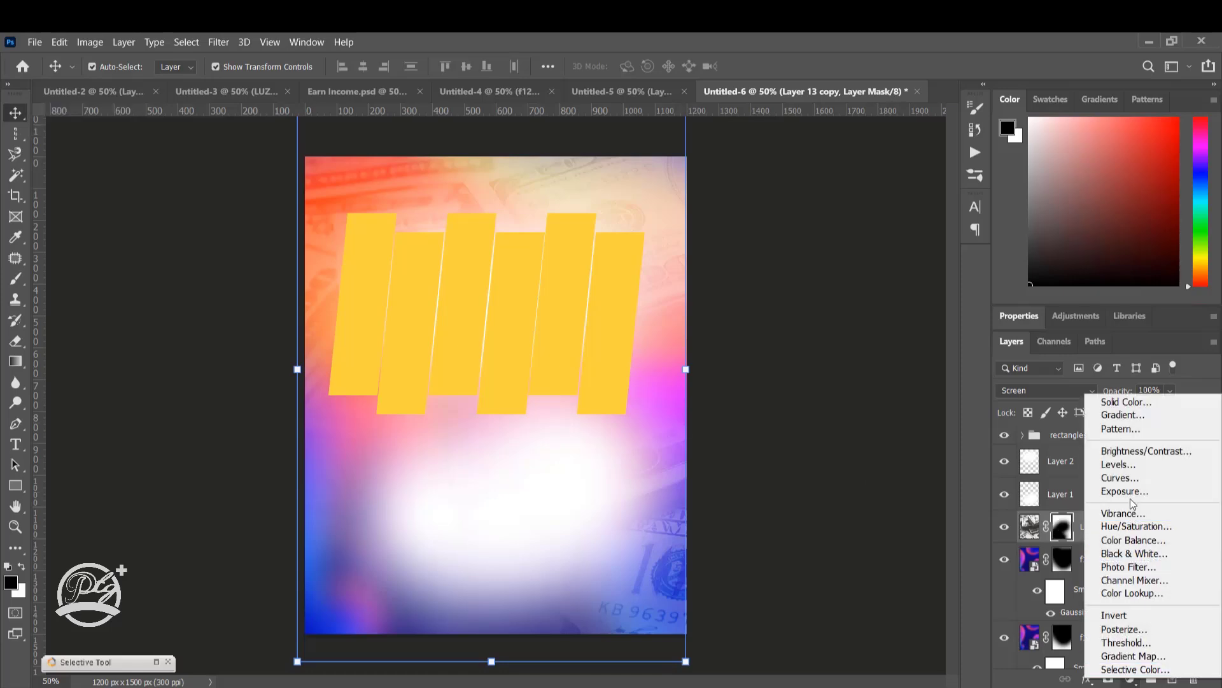
left_click(1124, 513)
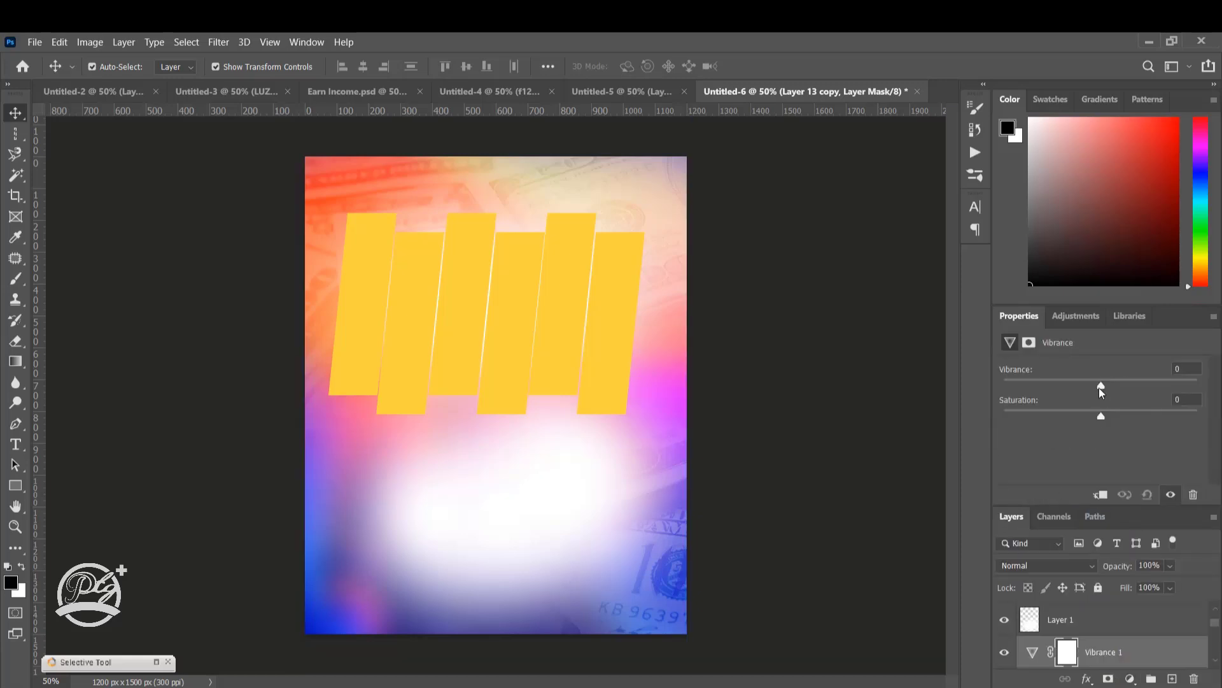
left_click_drag(1101, 385, 1126, 386)
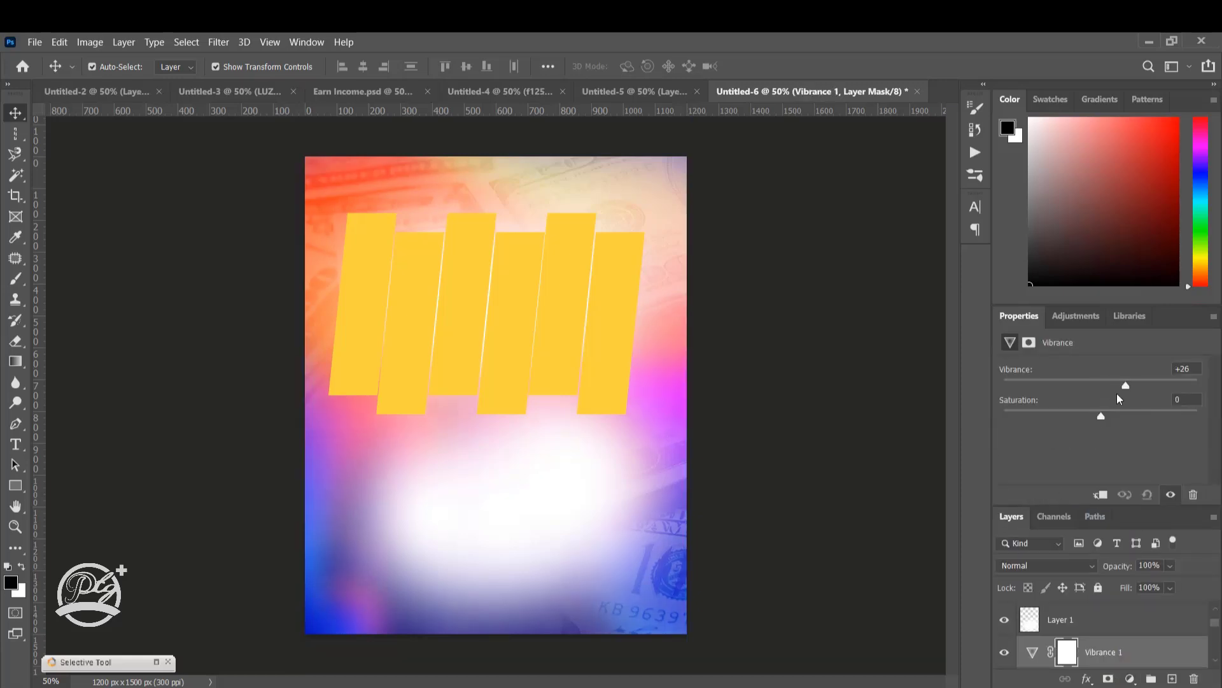
key("ctrl+z")
key("ctrl+z")
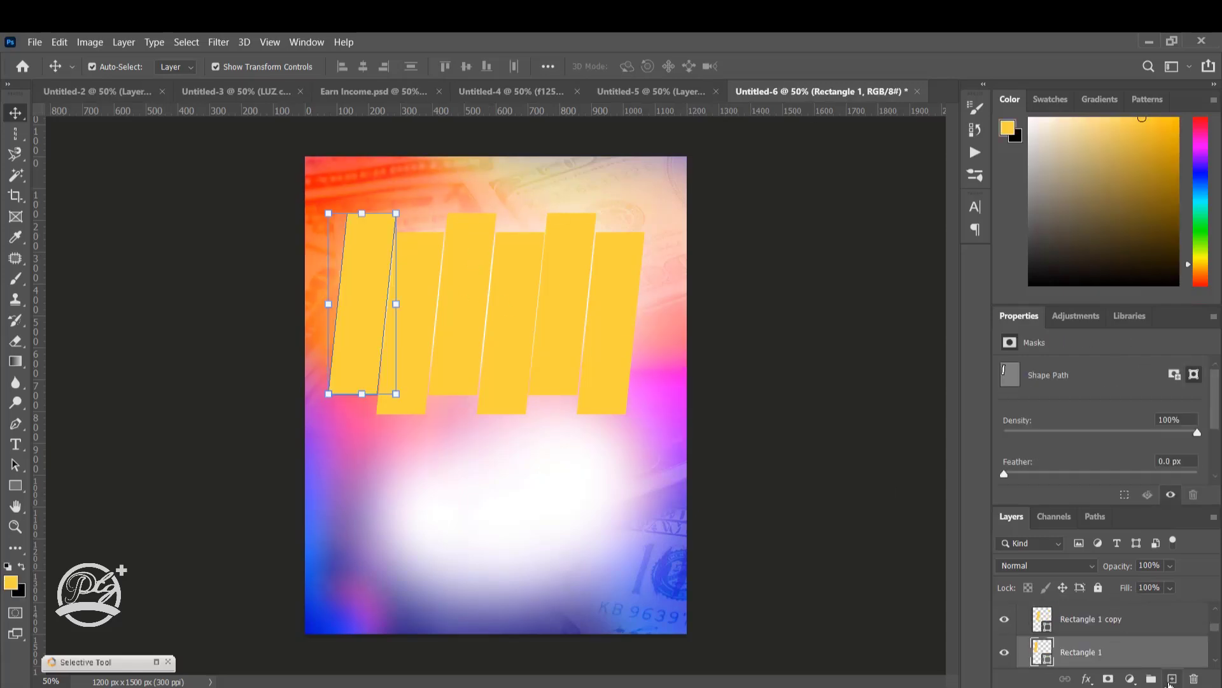
Add a new empty layer directly above Rectangle 1 and make the purple swatch the foreground colour.
left_click(1171, 677)
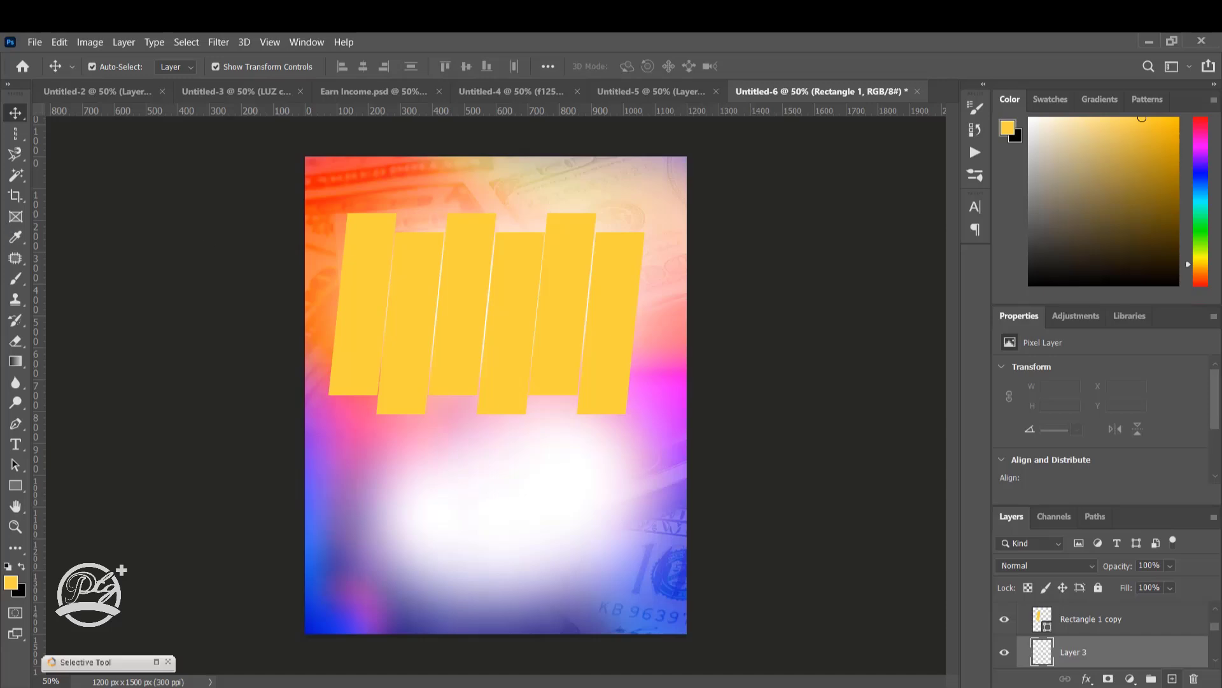
left_click(1050, 99)
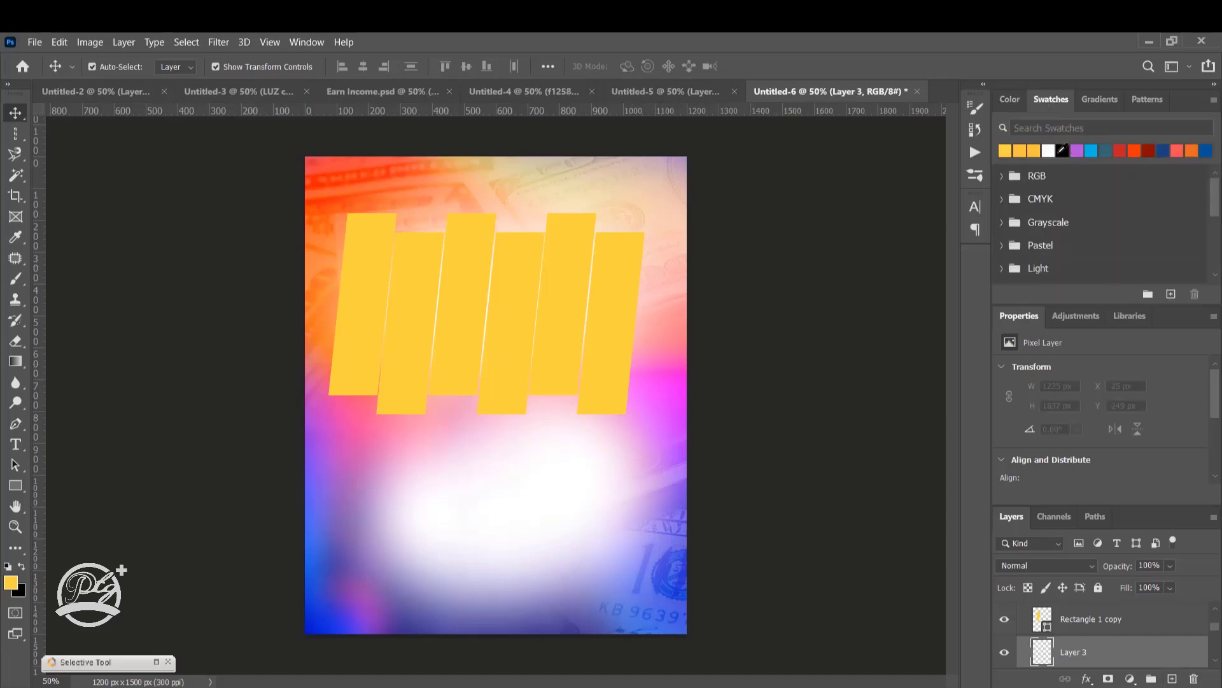
left_click(1077, 150)
Paint one soft purple spot at the first slanted panel's upper right edge with a 400 px brush and clip its layer to the panel.
left_click(16, 278)
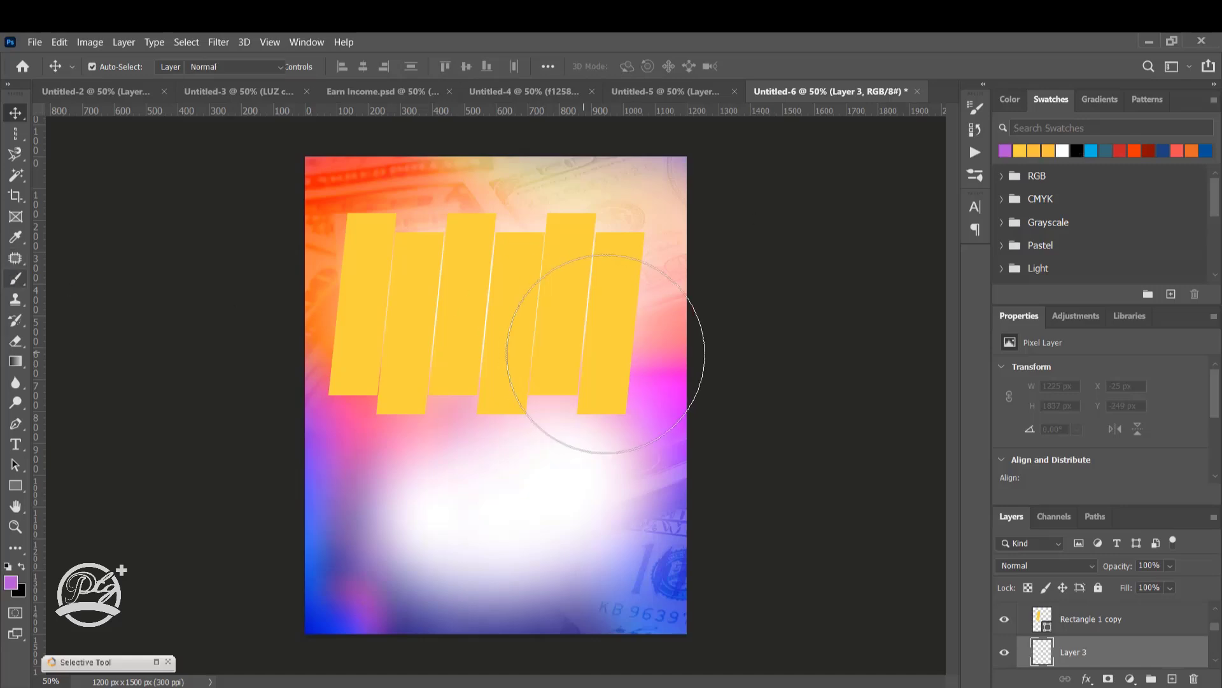
key("bracketleft")
key("bracketleft")
key("bracketleft")
key("bracketleft")
key("bracketleft")
key("bracketleft")
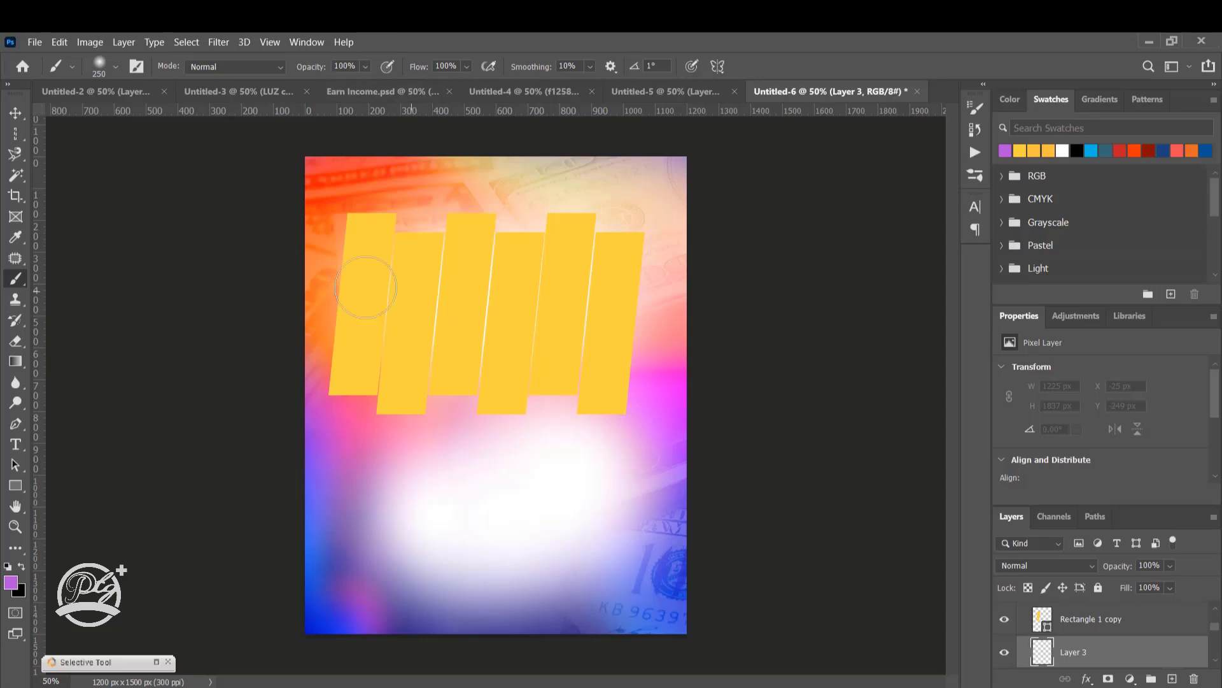
key("bracketright")
key("bracketright")
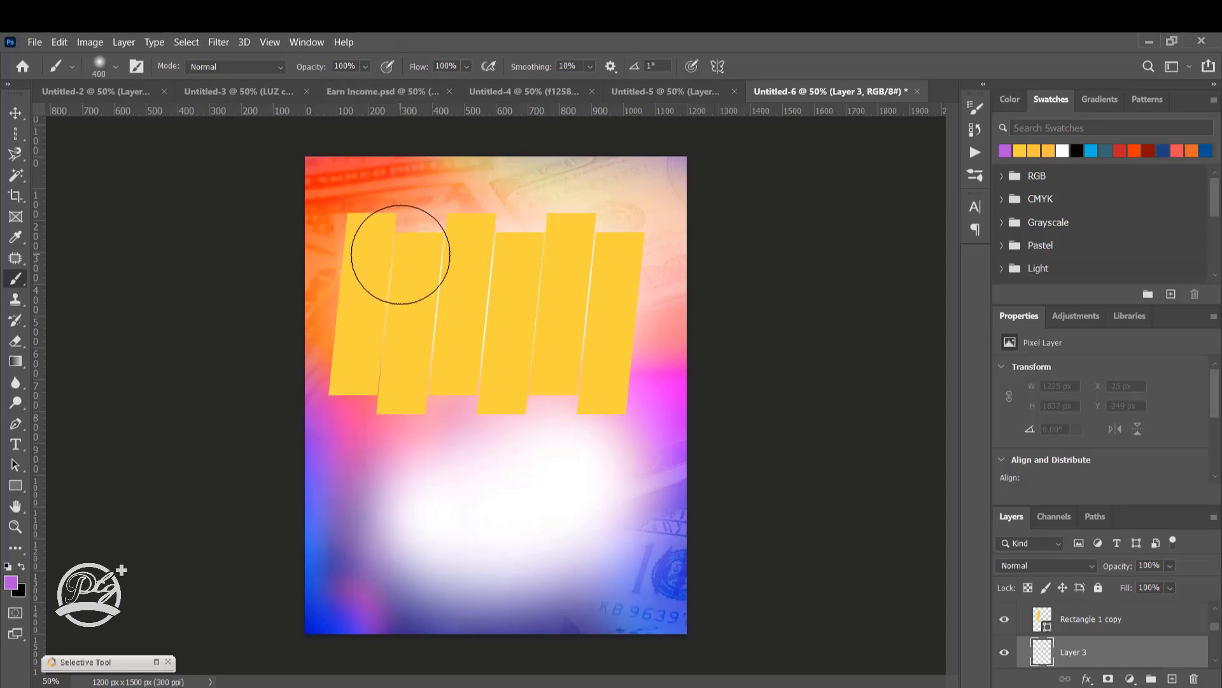
left_click(400, 254)
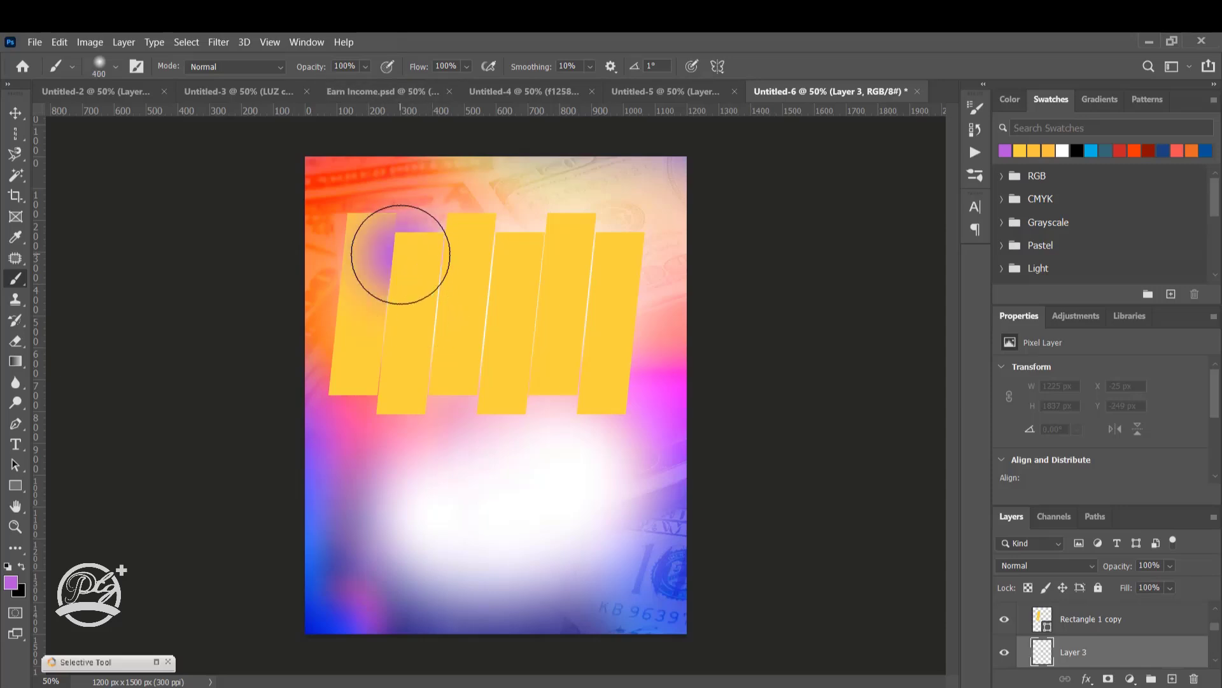
left_click(15, 113)
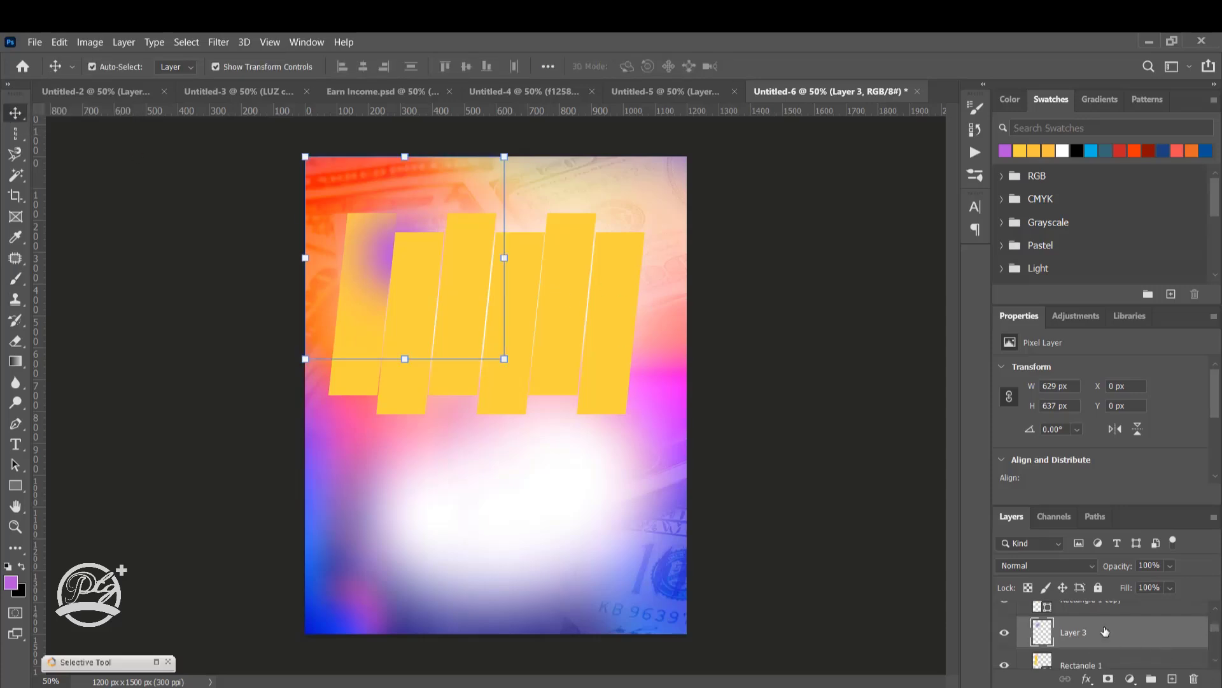
right_click(1108, 631)
left_click(957, 328)
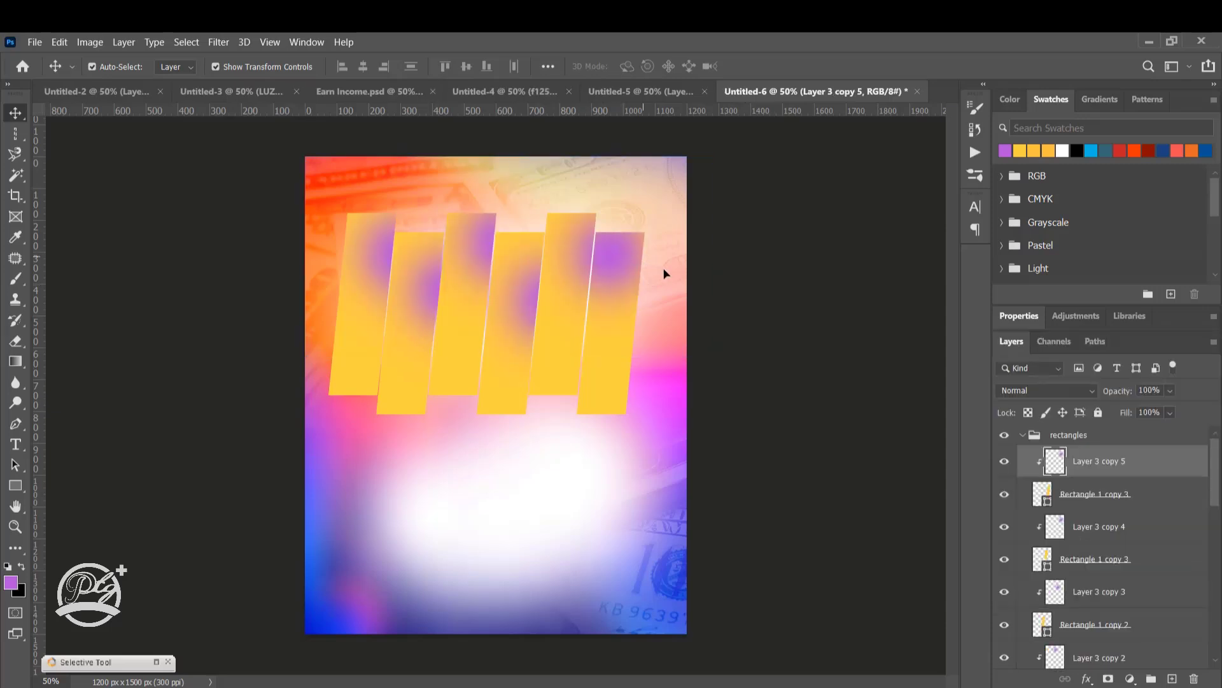
Shift the purple glow on the sixth slanted panel down toward its right edge and deselect the layer.
left_click_drag(666, 273, 662, 301)
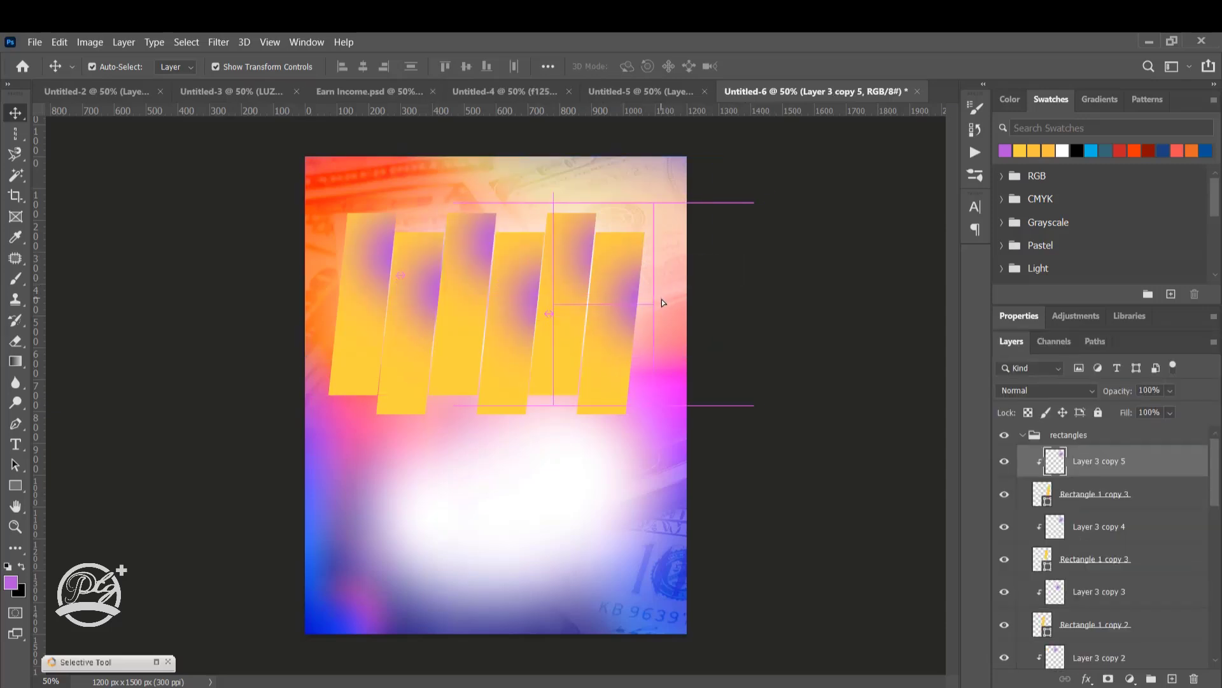
left_click(800, 300)
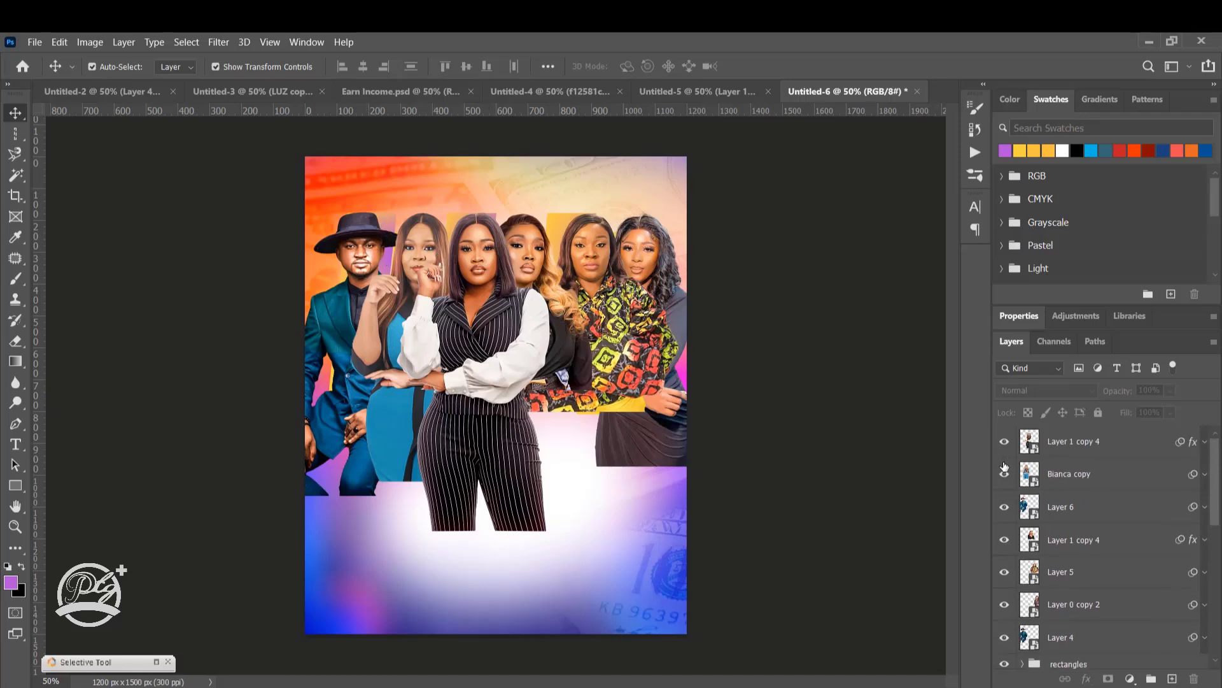
Hide all the portrait layers above the rectangles group except Layer 4, the man in the hat.
left_click_drag(1004, 469, 1007, 519)
left_click_drag(1006, 476, 1004, 639)
left_click(1005, 440)
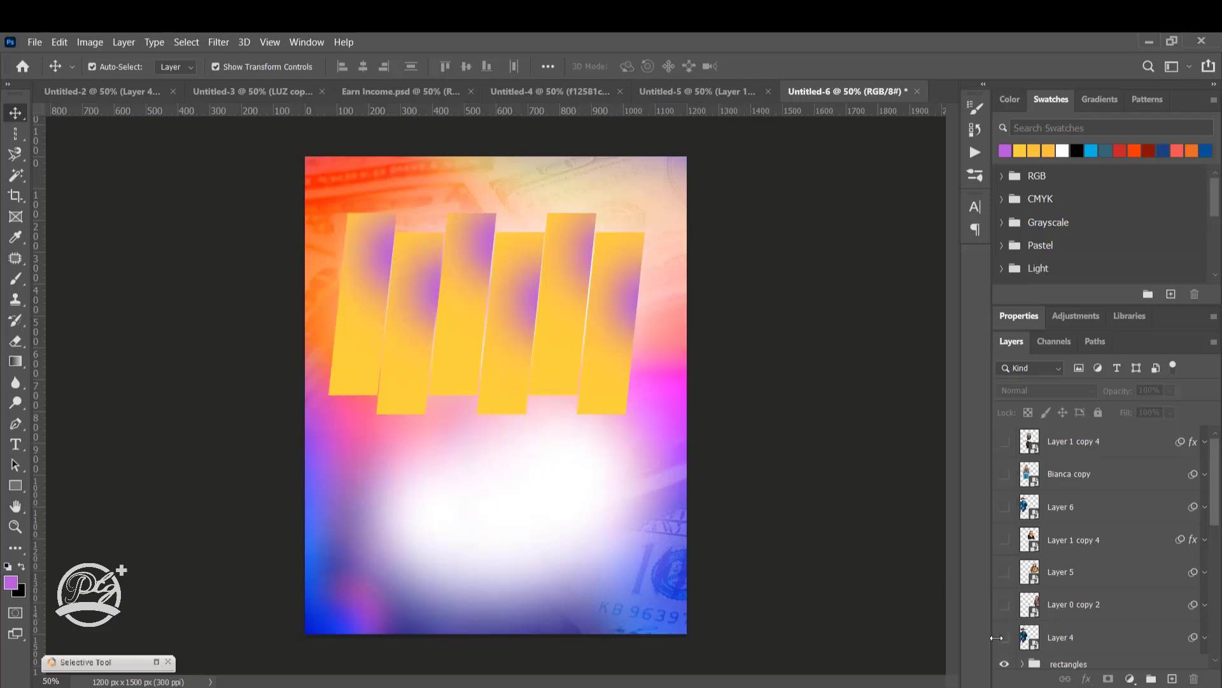
left_click(354, 288)
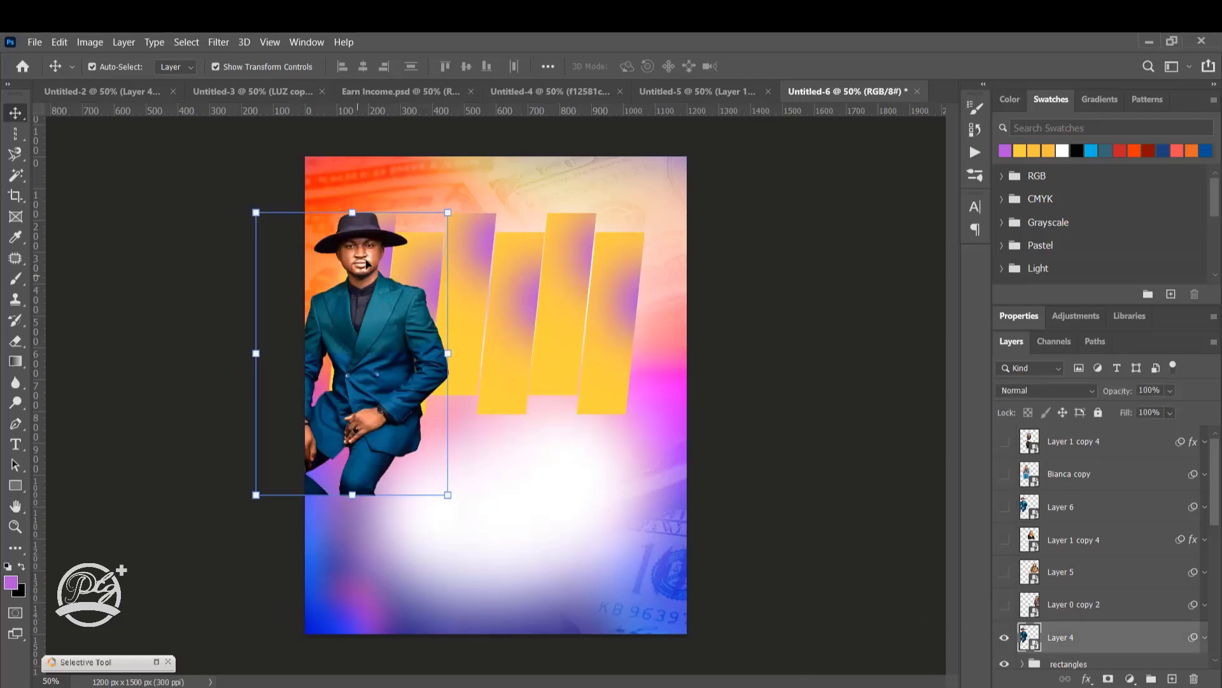
Move the hat portrait, Layer 4, together with Layer 3 in the layer stack to directly above Rectangle 1.
key("ctrl+plus")
left_click(445, 330)
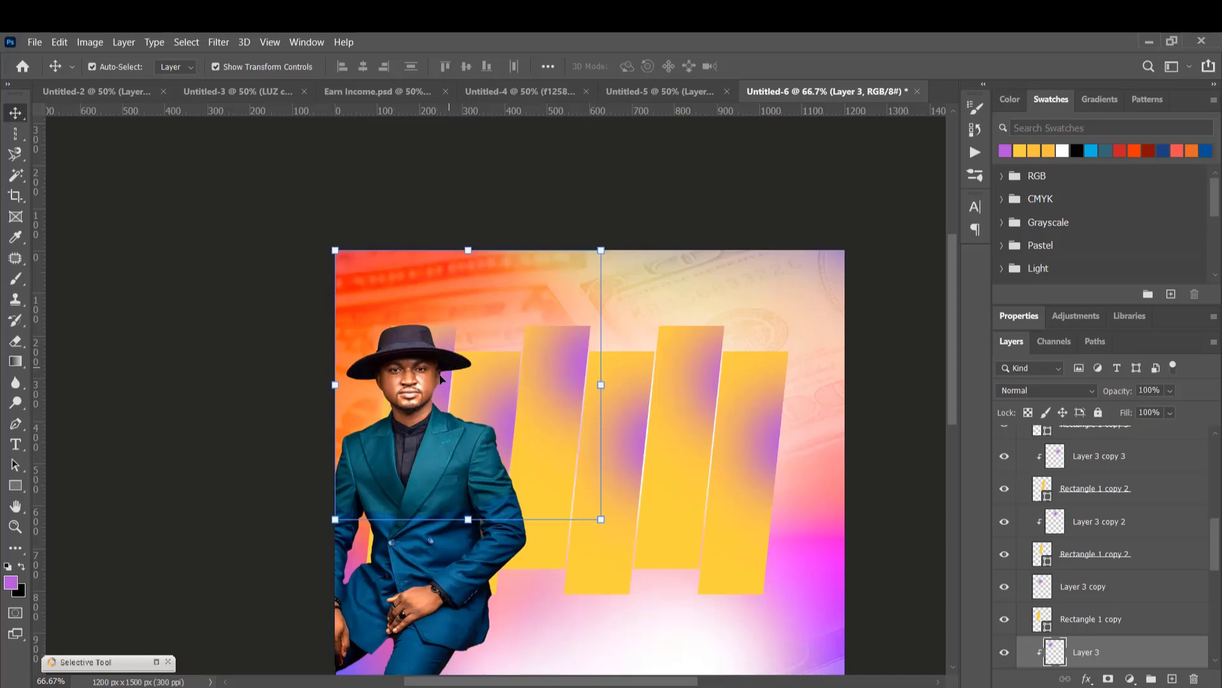
scroll(442, 343, "down", 2)
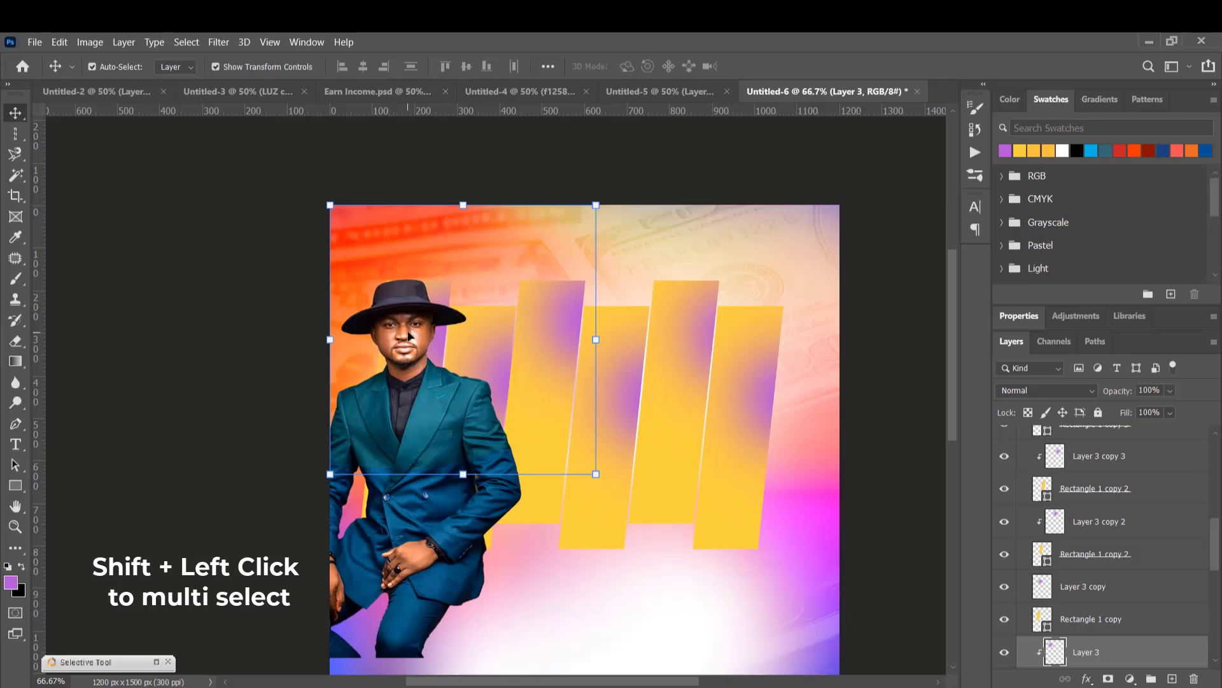
left_click(396, 317, "shift")
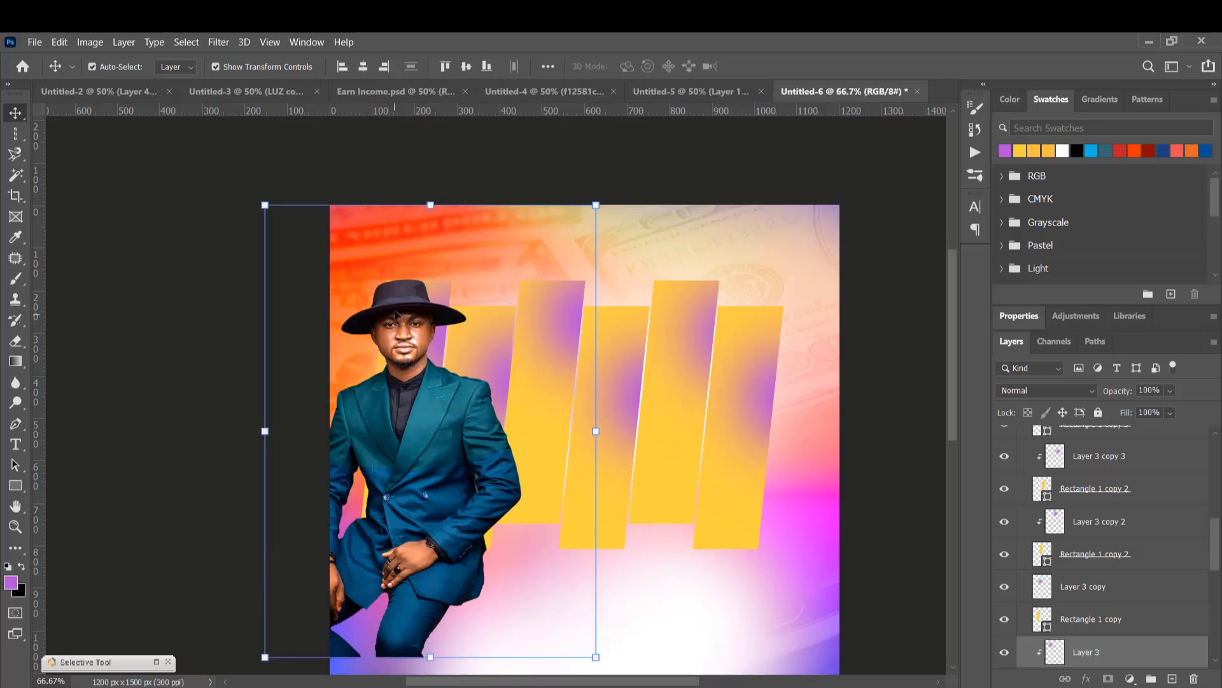
key("ctrl+bracketleft")
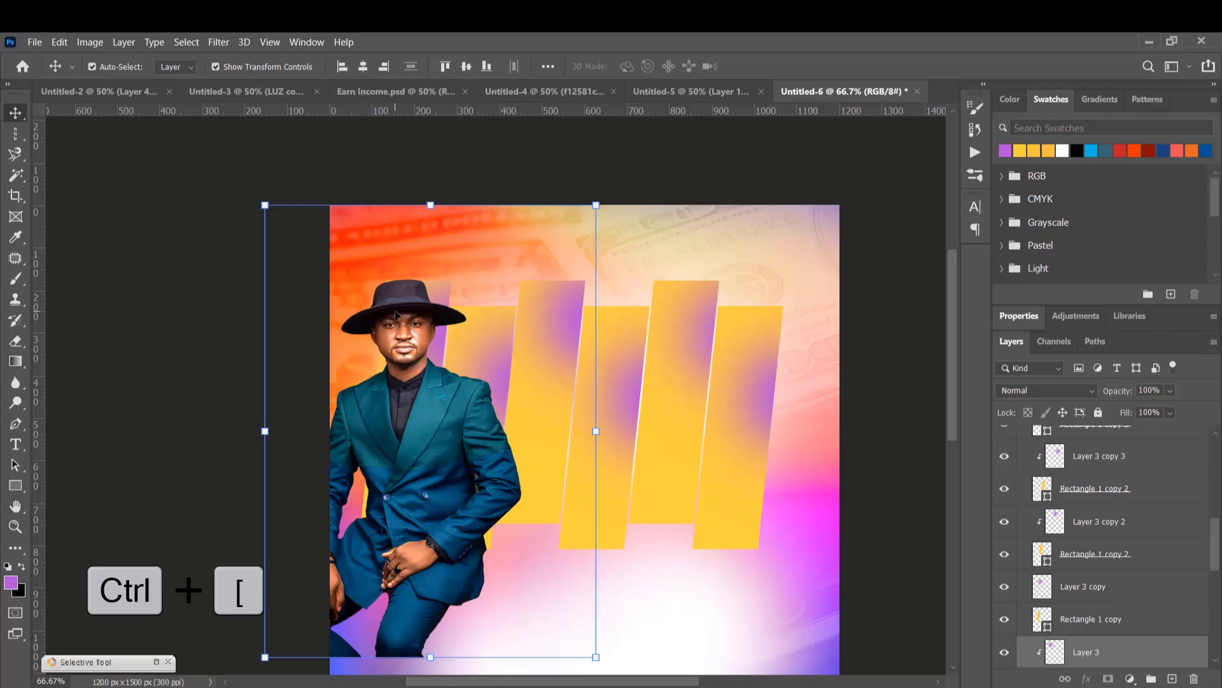
key("ctrl+bracketleft")
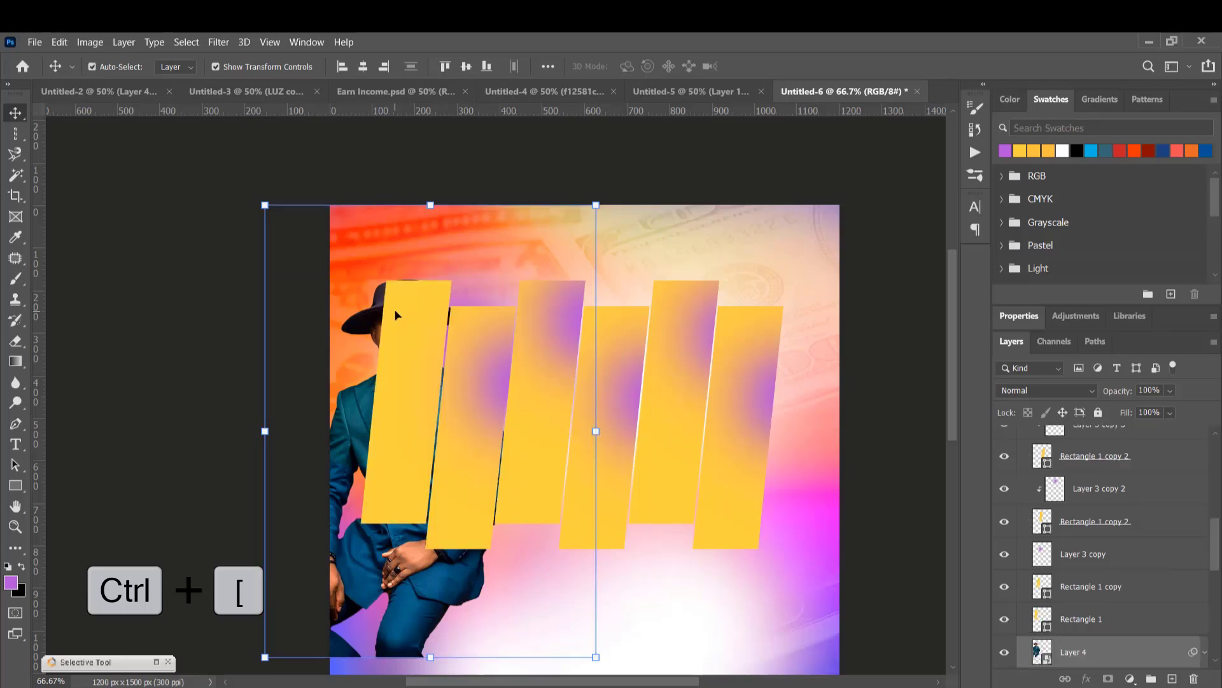
left_click_drag(1212, 540, 1216, 568)
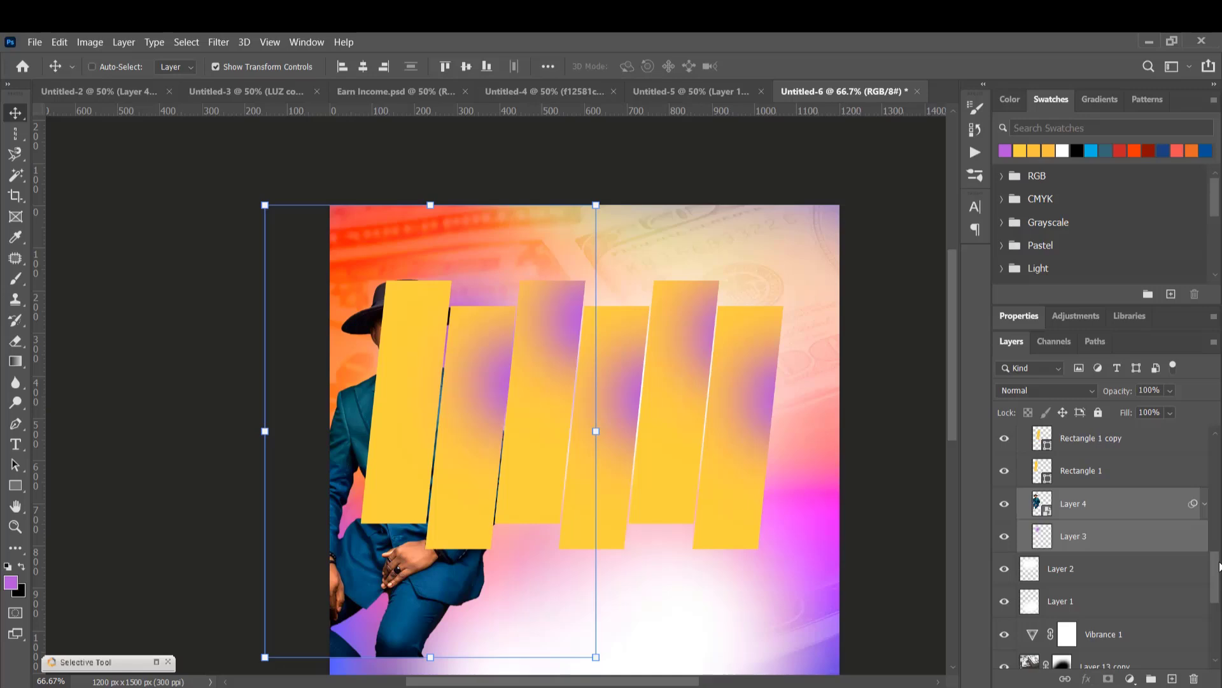
key("ctrl+bracketright")
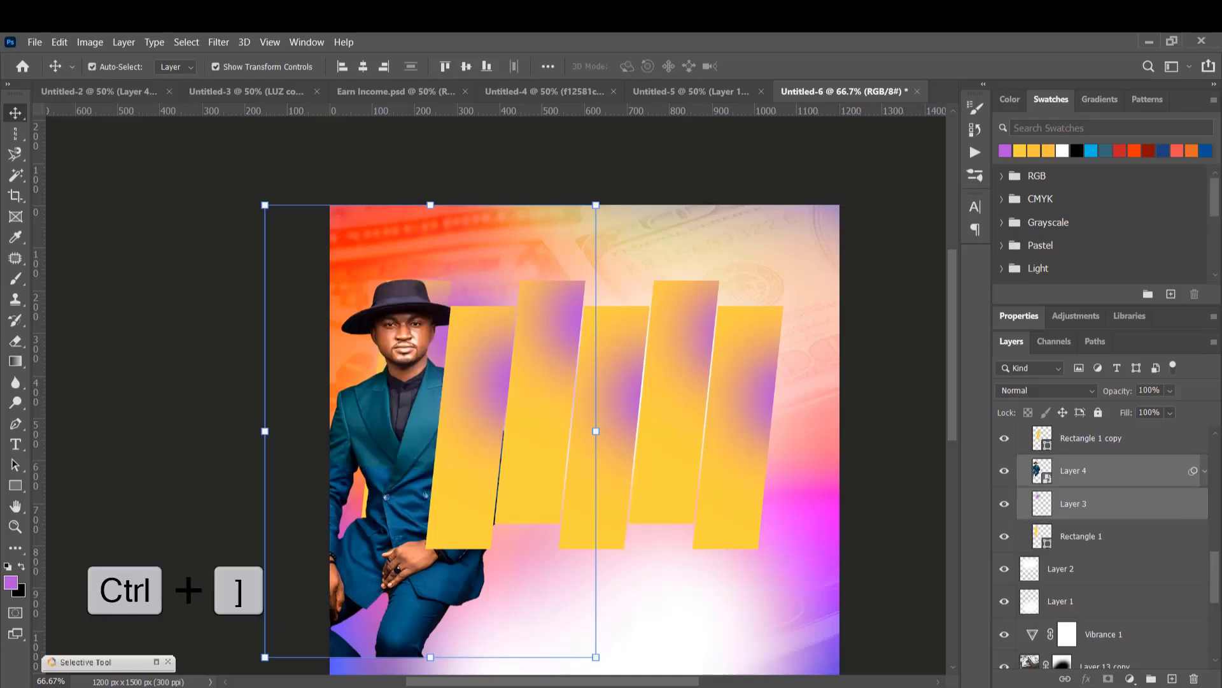
Clip Layer 3 and the hat portrait to the first slanted panel and lower the portrait slightly inside it.
left_click(1098, 519, "alt")
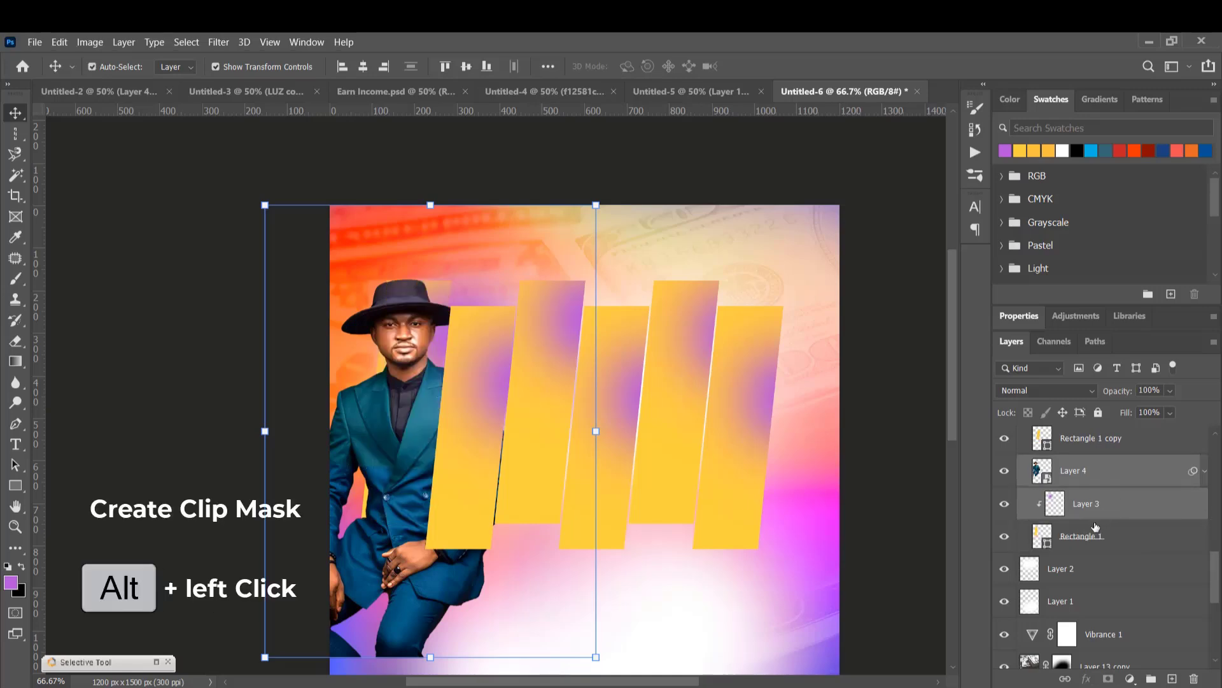
left_click(1103, 485, "alt")
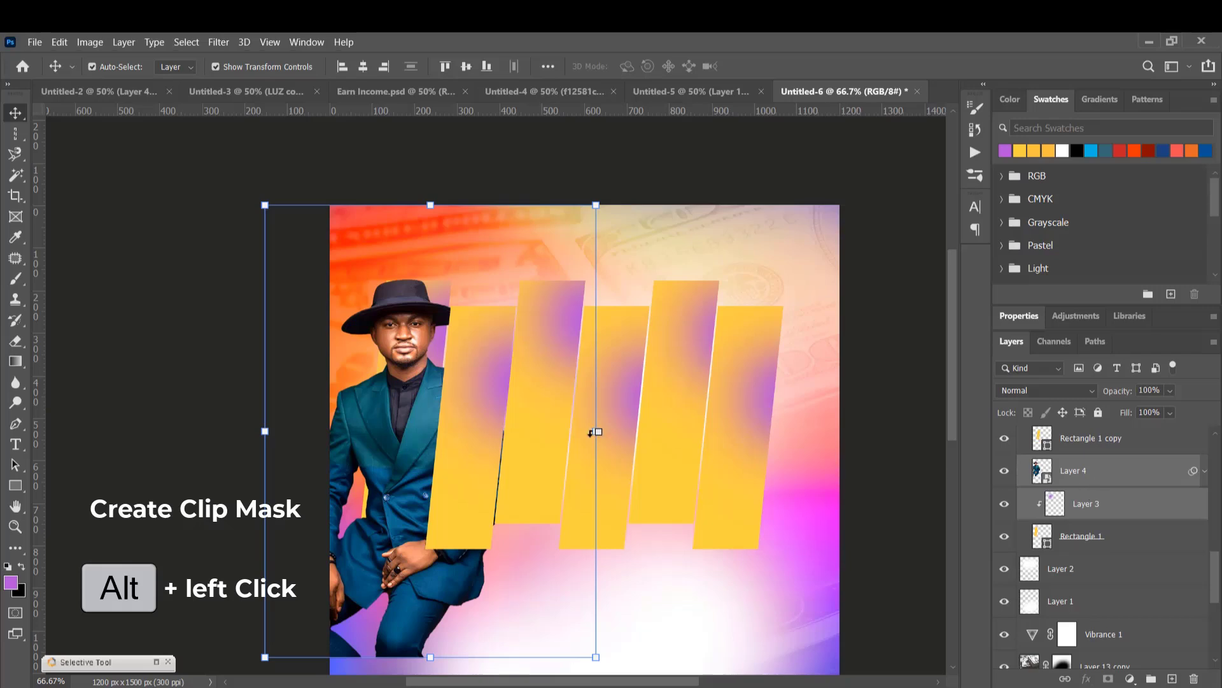
left_click(174, 284)
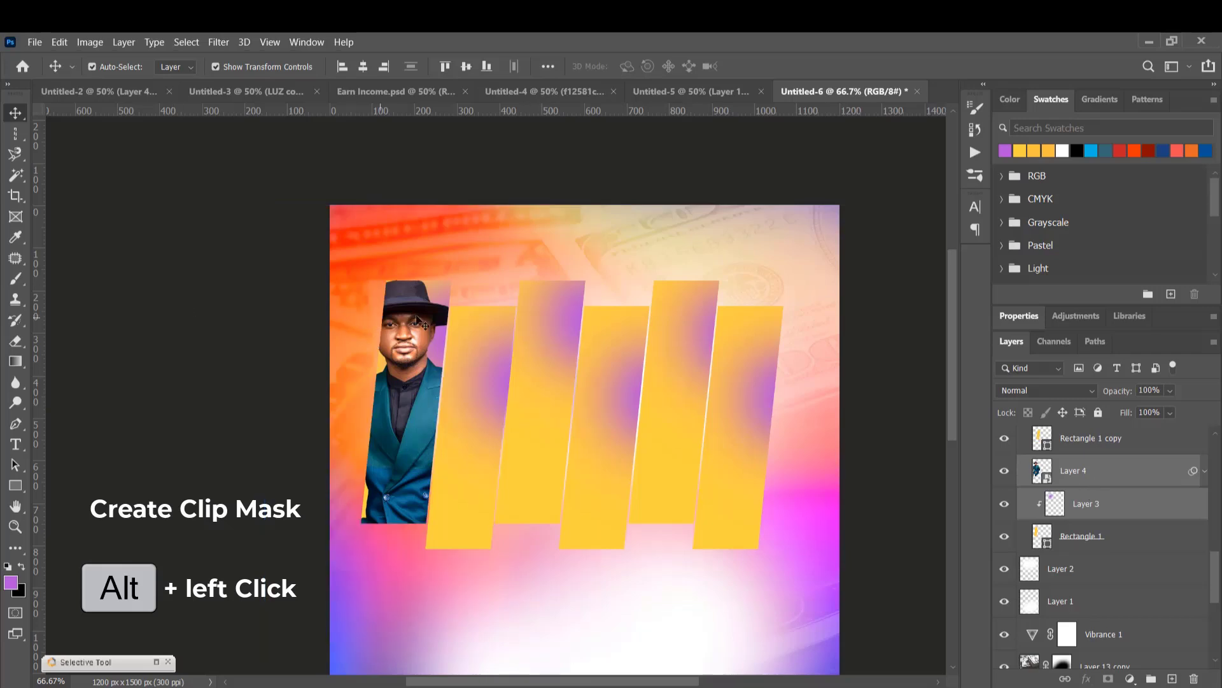
mouse_move(419, 311)
left_mouse_down()
mouse_move(438, 320)
mouse_move(411, 318)
mouse_move(421, 325)
left_mouse_up()
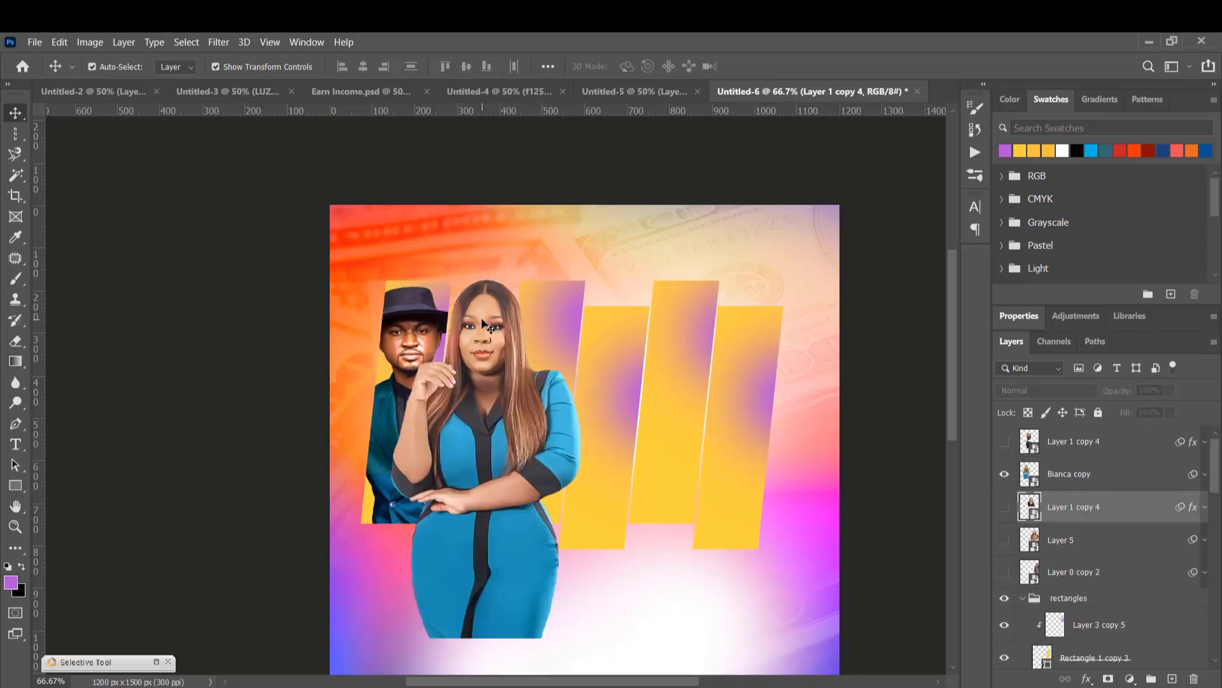
Stack the portrait of the woman in the blue dress and Layer 3 copy above Rectangle 1 copy and clip both to the second slanted panel.
key("ctrl+j")
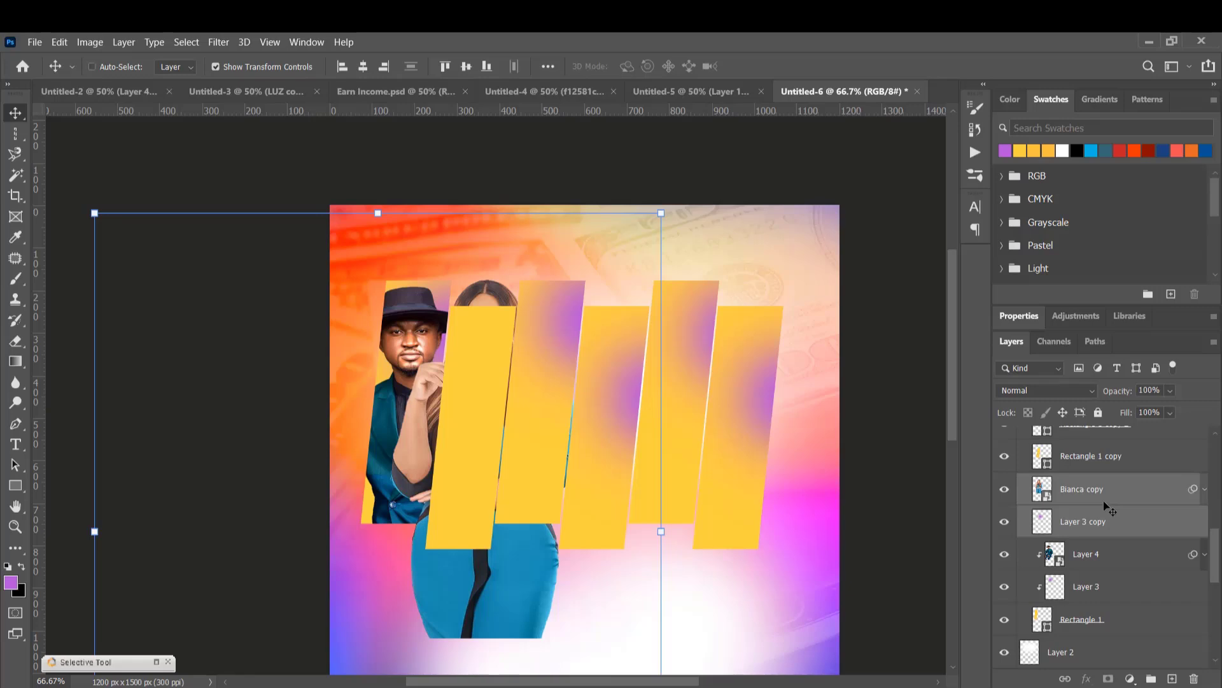
key("ctrl+]")
left_click(1093, 503, "alt")
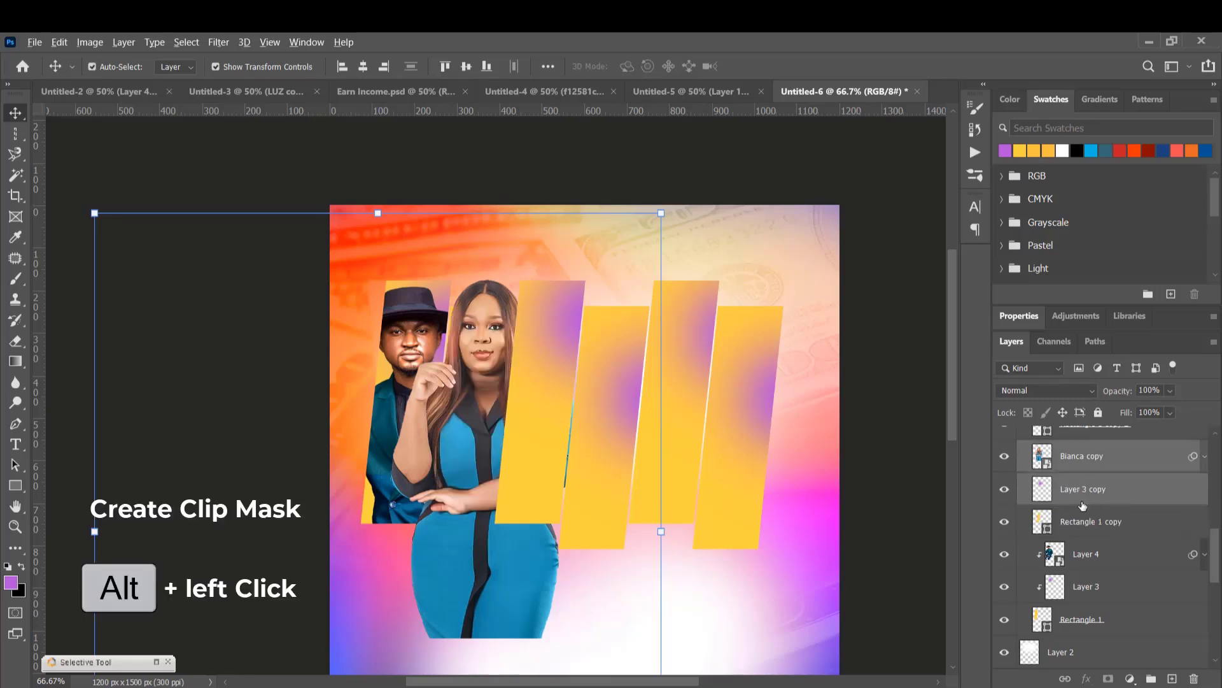
left_click(1123, 494)
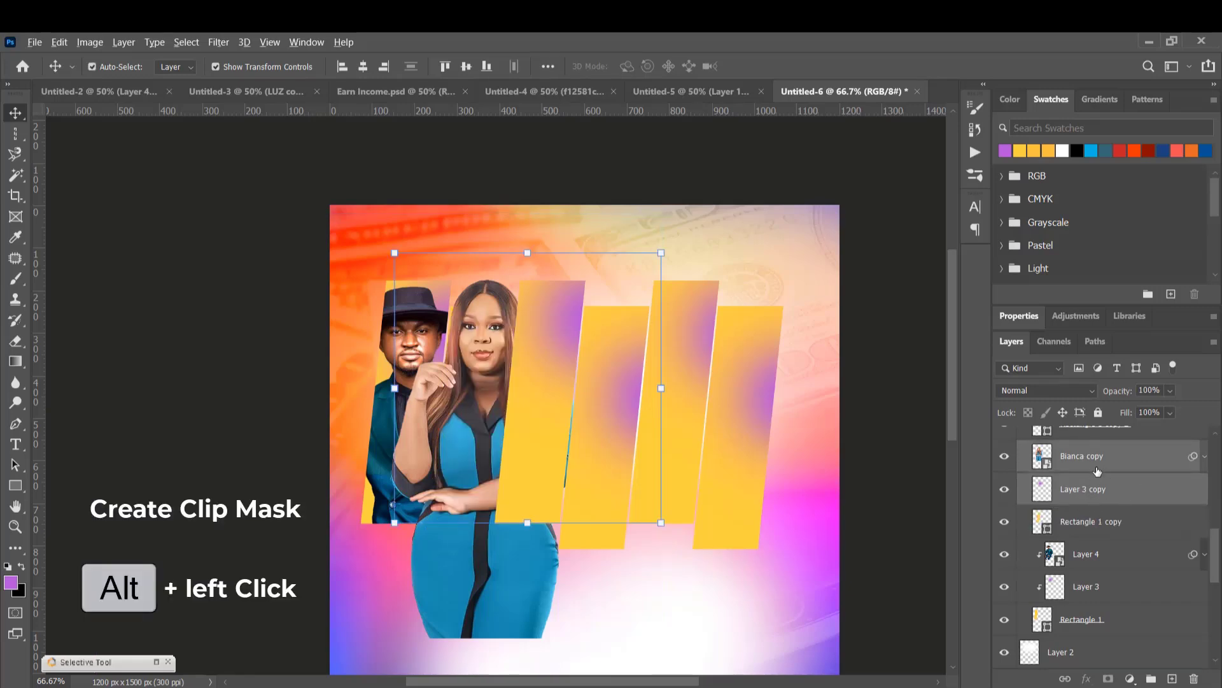
left_click(1099, 487)
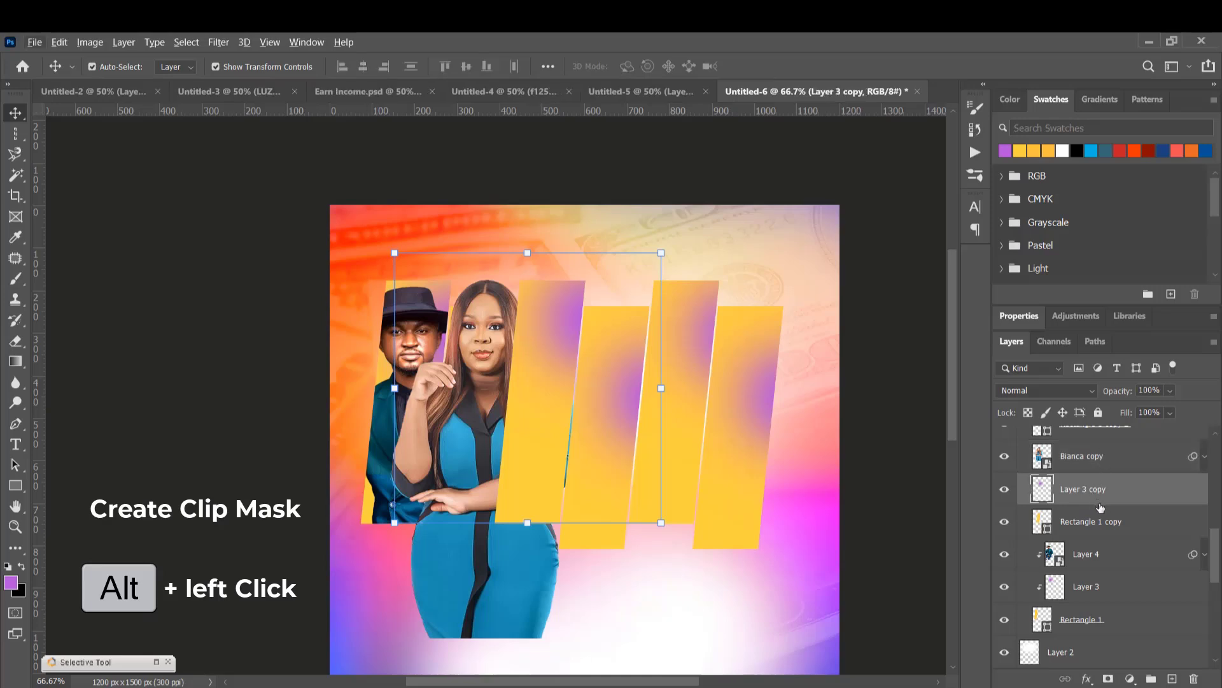
left_click(1106, 504, "alt")
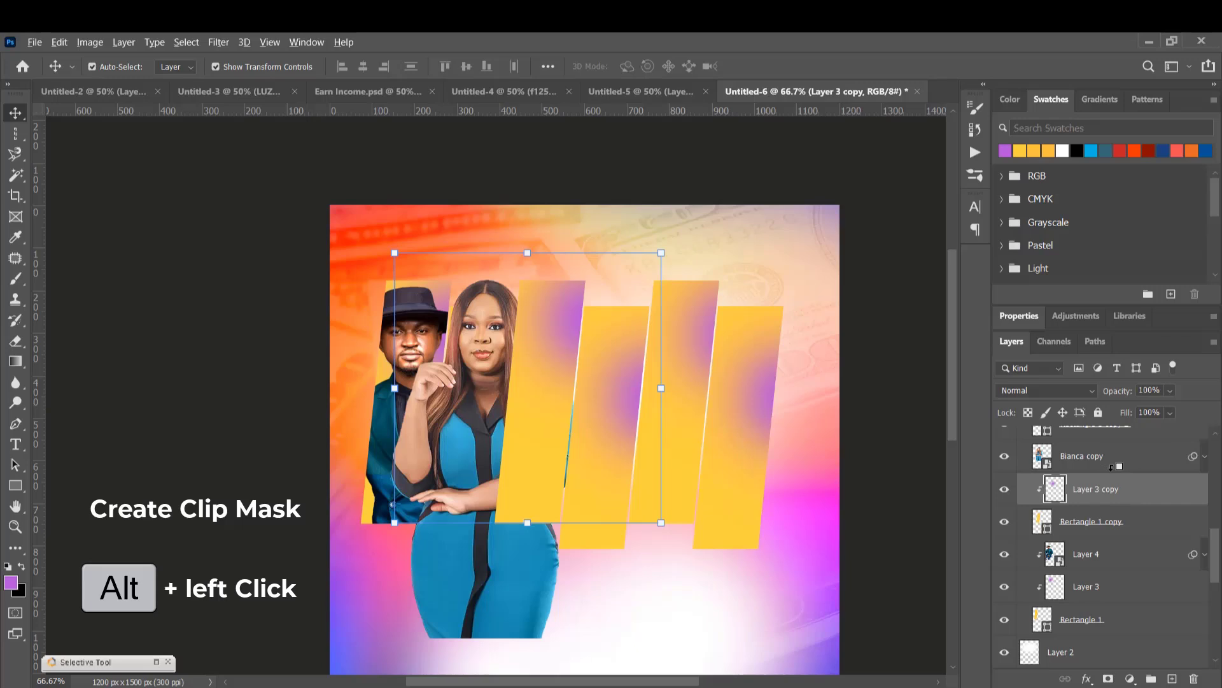
left_click(1111, 467, "alt")
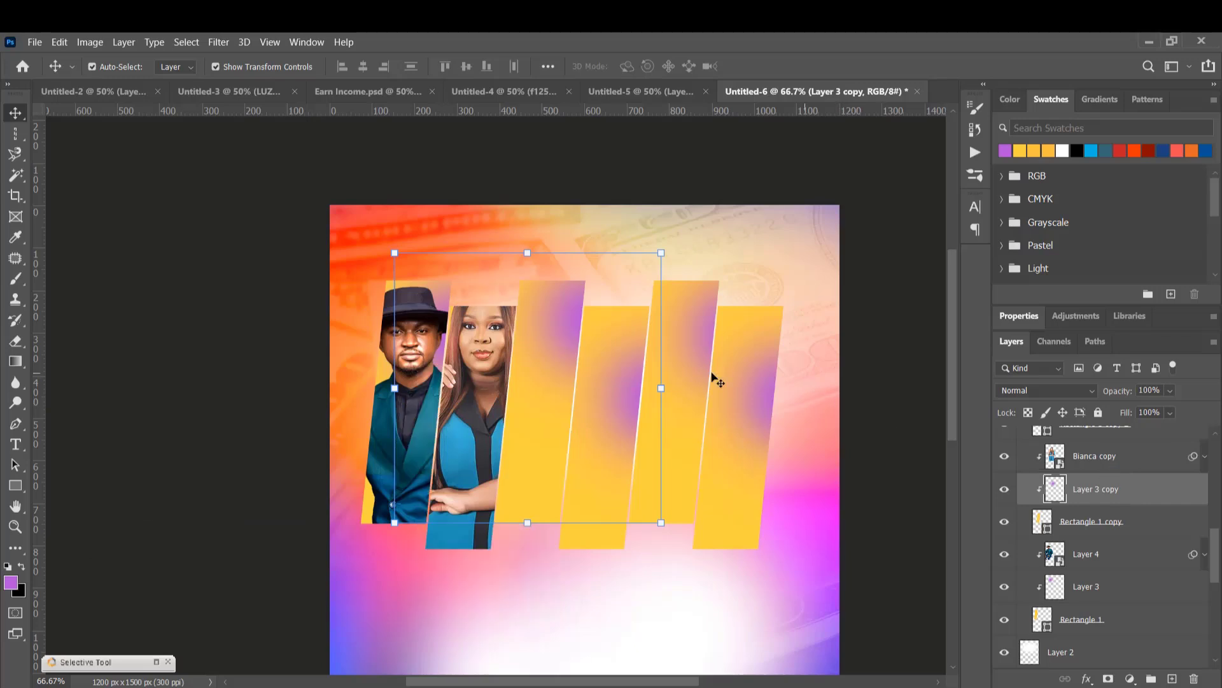
Reposition the blue-dress portrait inside the second slanted panel so her whole head sits below the panel's top edge.
left_click(591, 165)
left_click(494, 375)
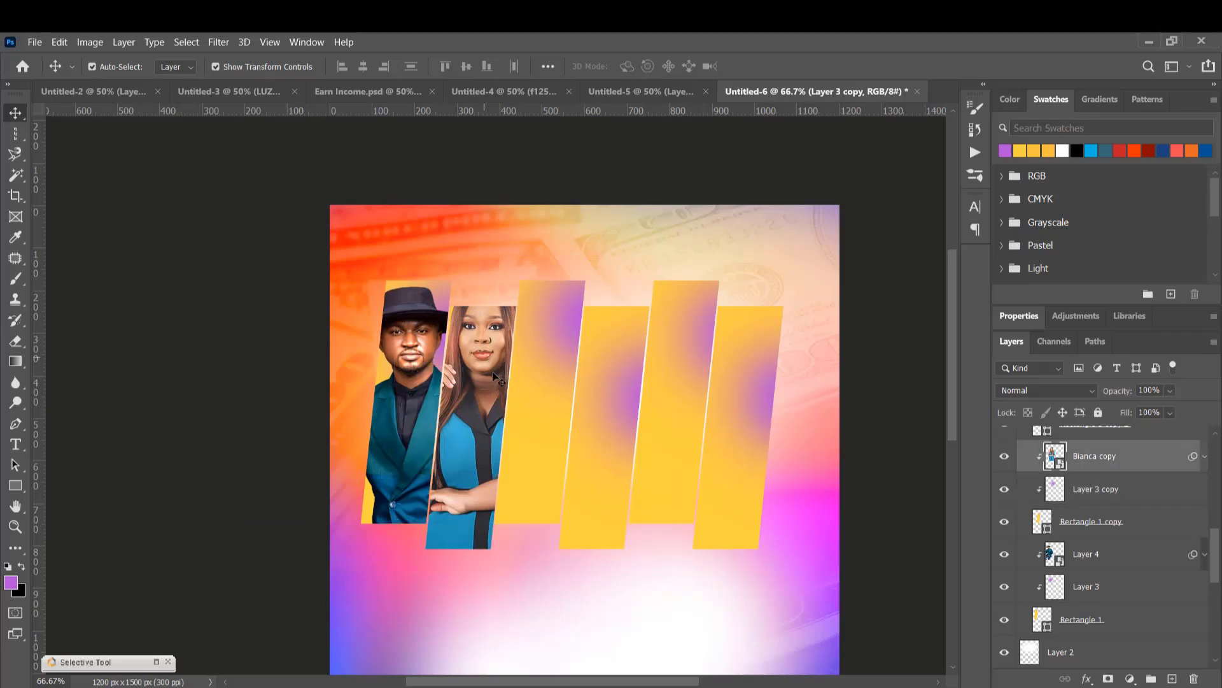
left_click_drag(493, 373, 495, 379)
scroll(494, 379, "down", 3)
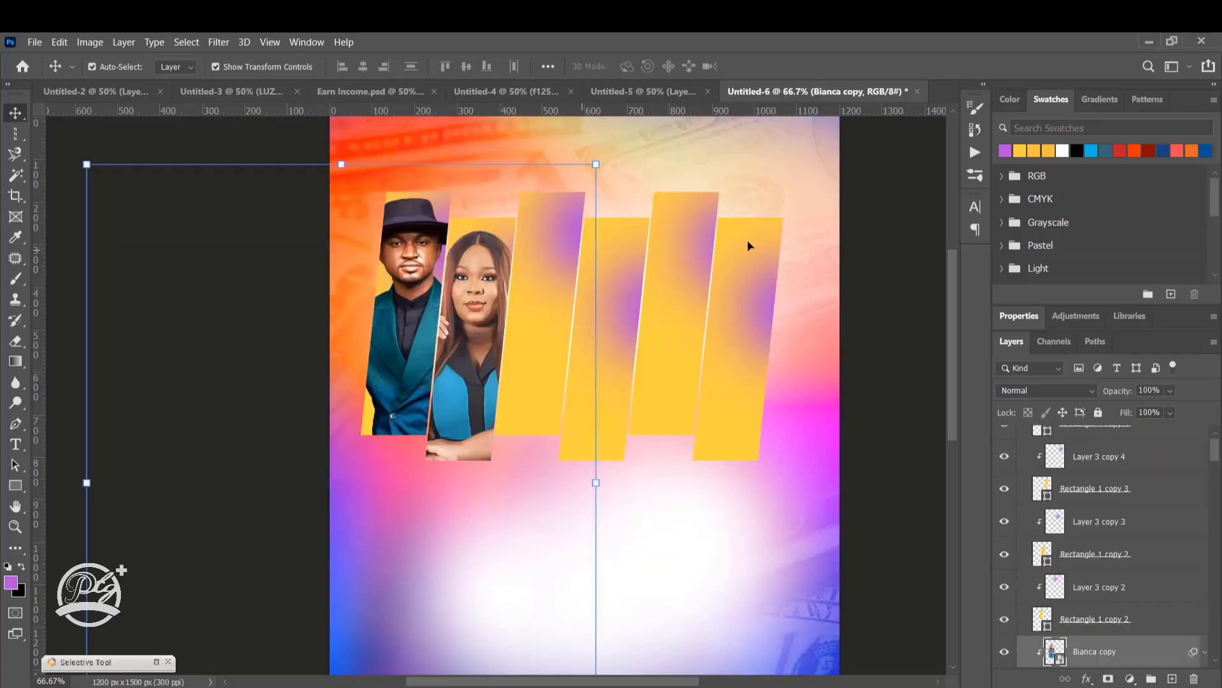
Add a horizontal guide at the top of the second portrait's head and lower the hat portrait to align with it.
left_click_drag(651, 113, 646, 232)
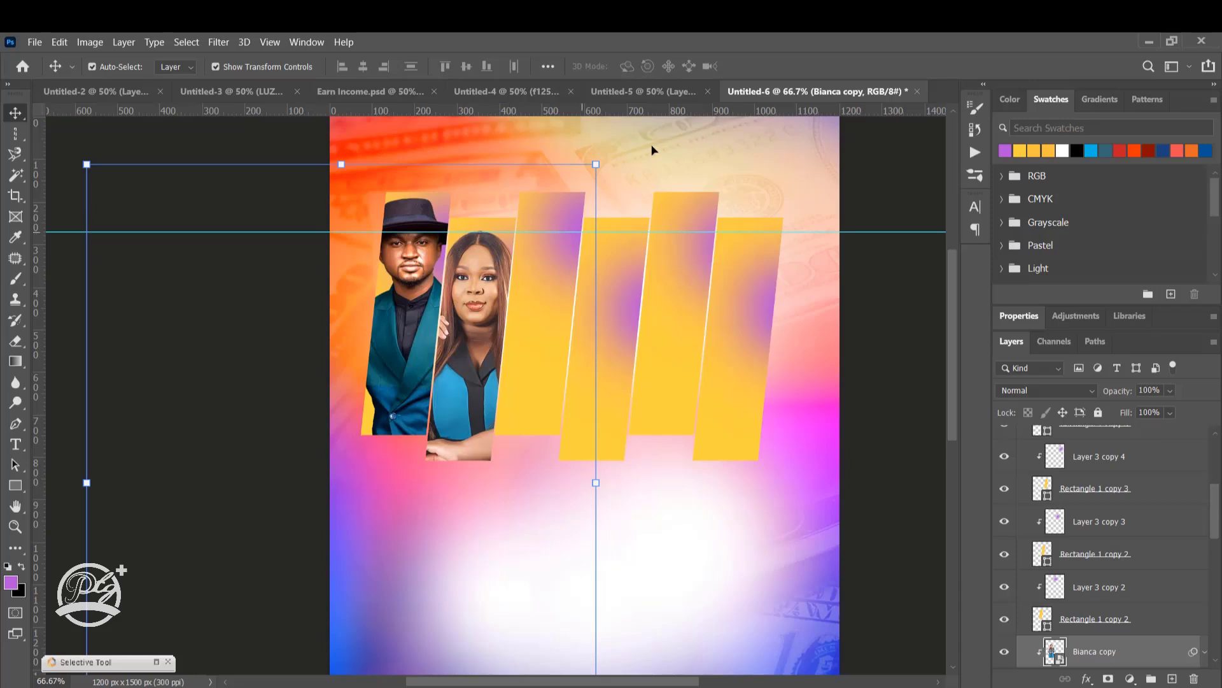
left_click(392, 263)
left_click(411, 256)
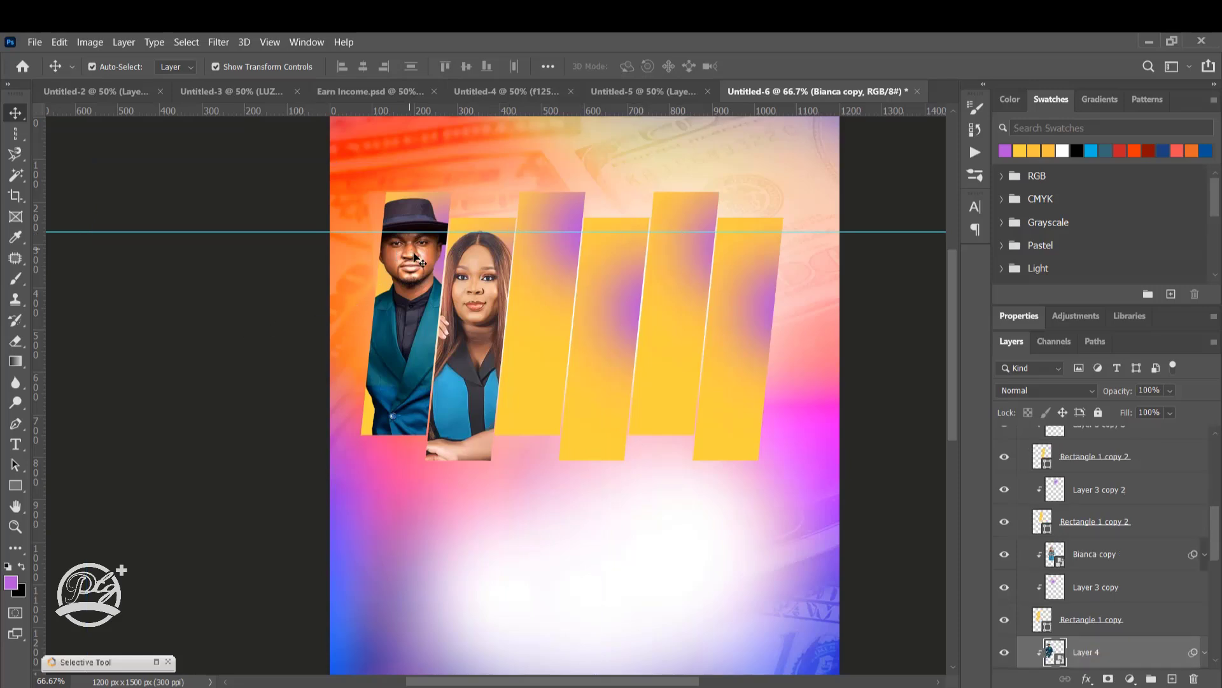
left_click_drag(405, 286, 407, 285)
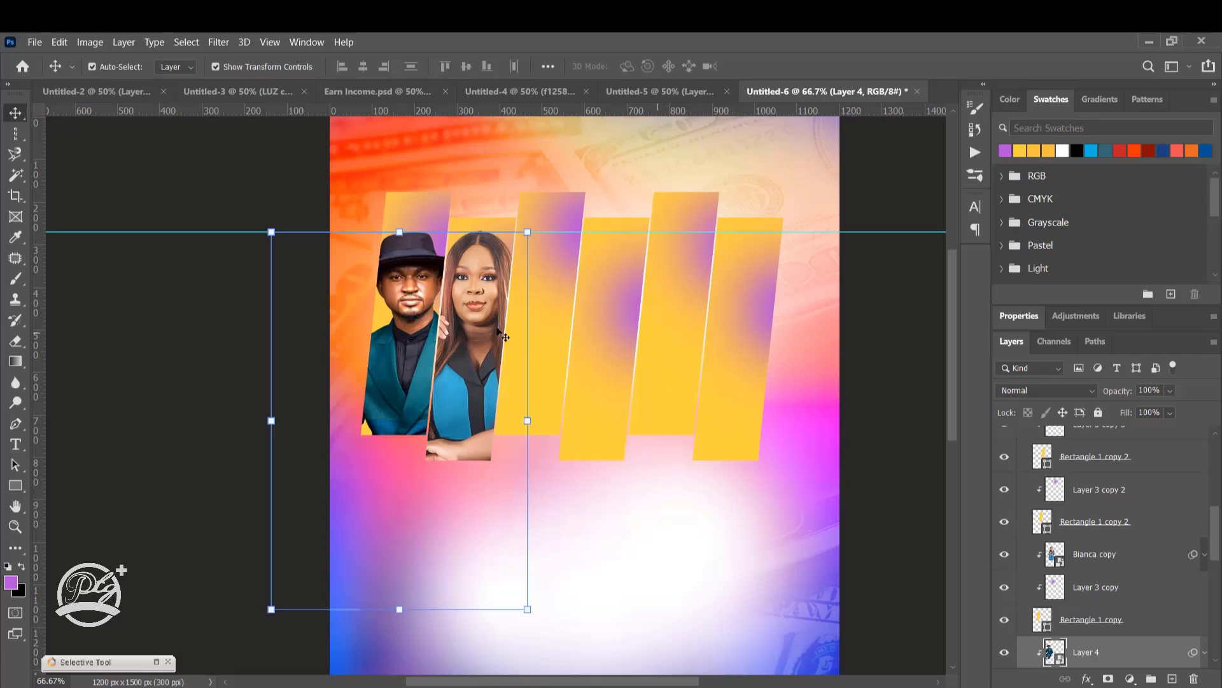
Show the striped-outfit portrait, move it above Layer 3 copy 2, clip it to the third panel and align her head with the guide.
scroll(1216, 504, "up", 5)
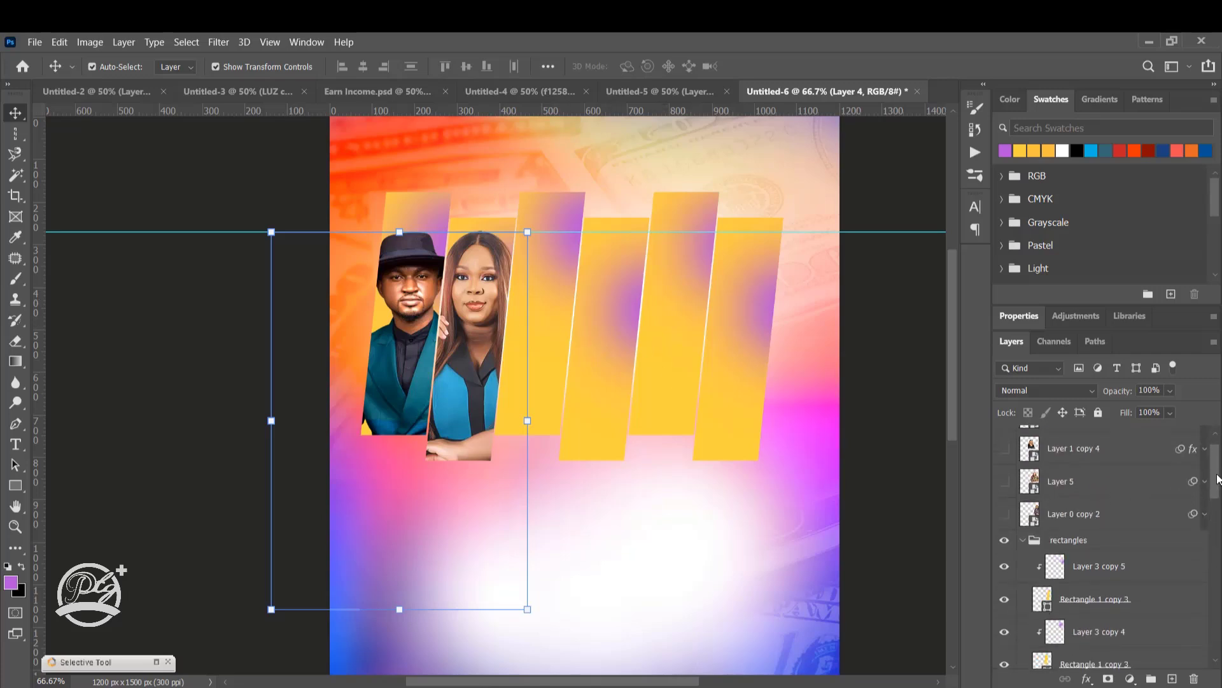
scroll(1218, 471, "up", 1)
left_click(1006, 444)
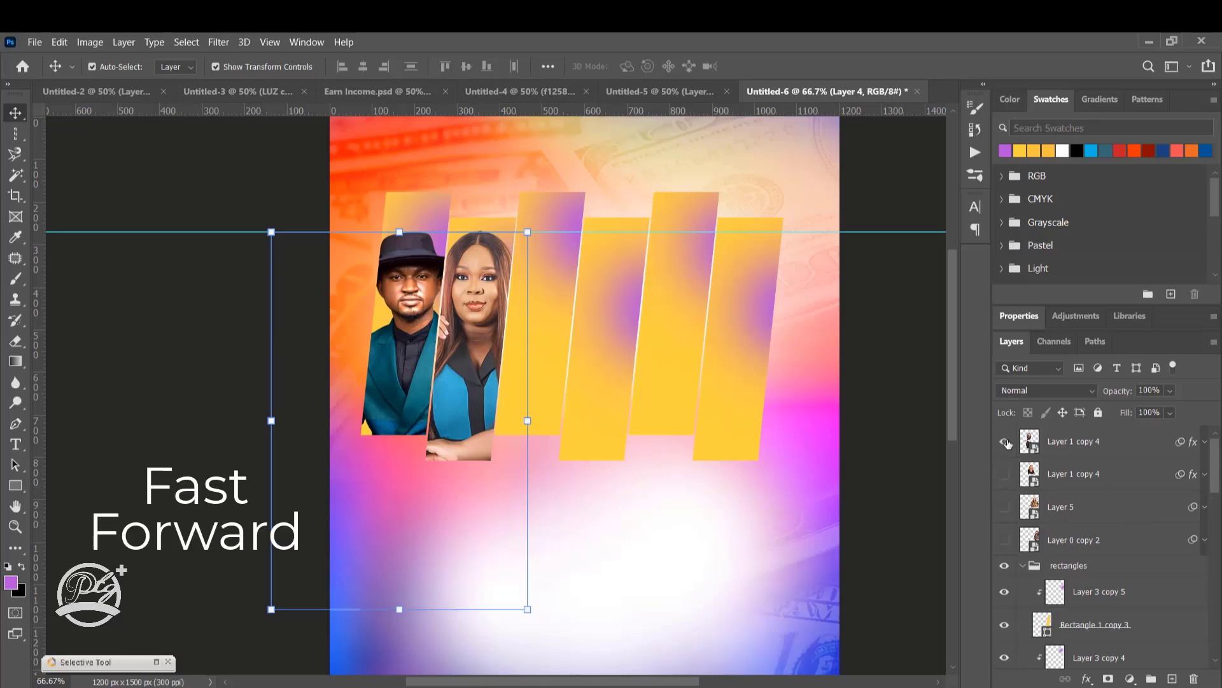
left_click_drag(1082, 441, 1082, 567)
key("ctrl+alt+g")
left_click_drag(559, 273, 547, 311)
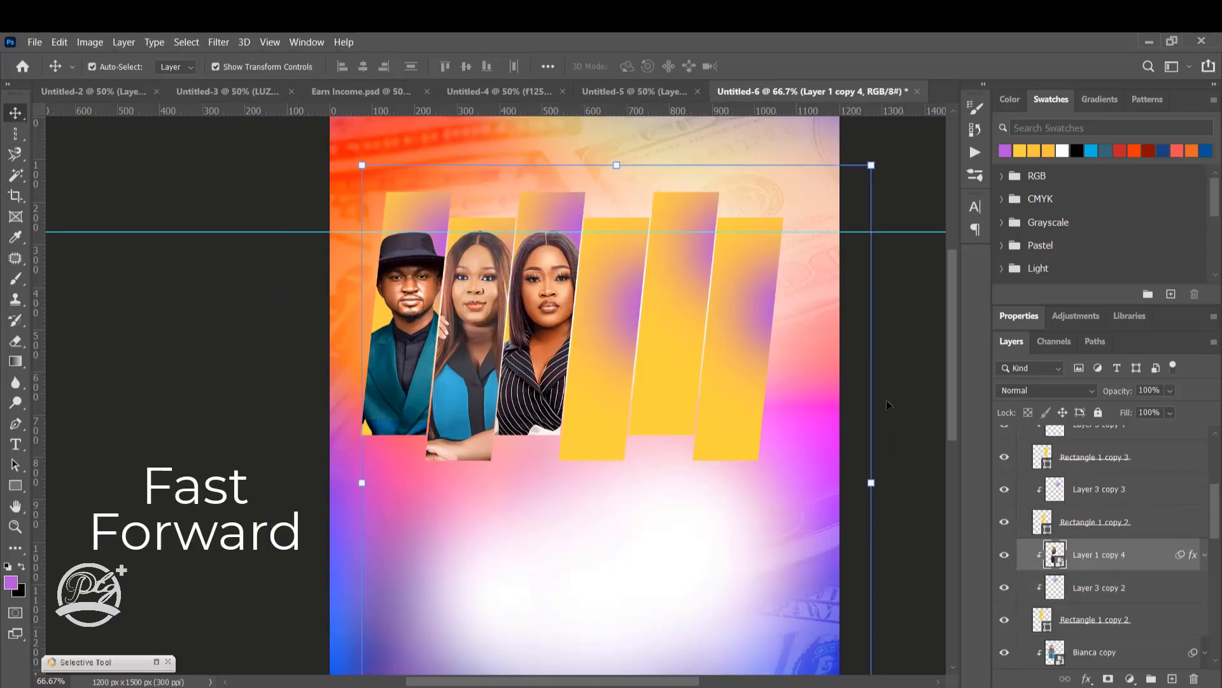
Show the black-blazer portrait, clip it above Layer 3 copy 3 in the fourth slanted panel and align her head with the guide.
scroll(1082, 496, "up", 5)
left_click(1004, 441)
left_click_drag(1082, 441, 1082, 586)
left_click(1103, 547)
key("ctrl+alt+g")
key("ctrl+alt+g")
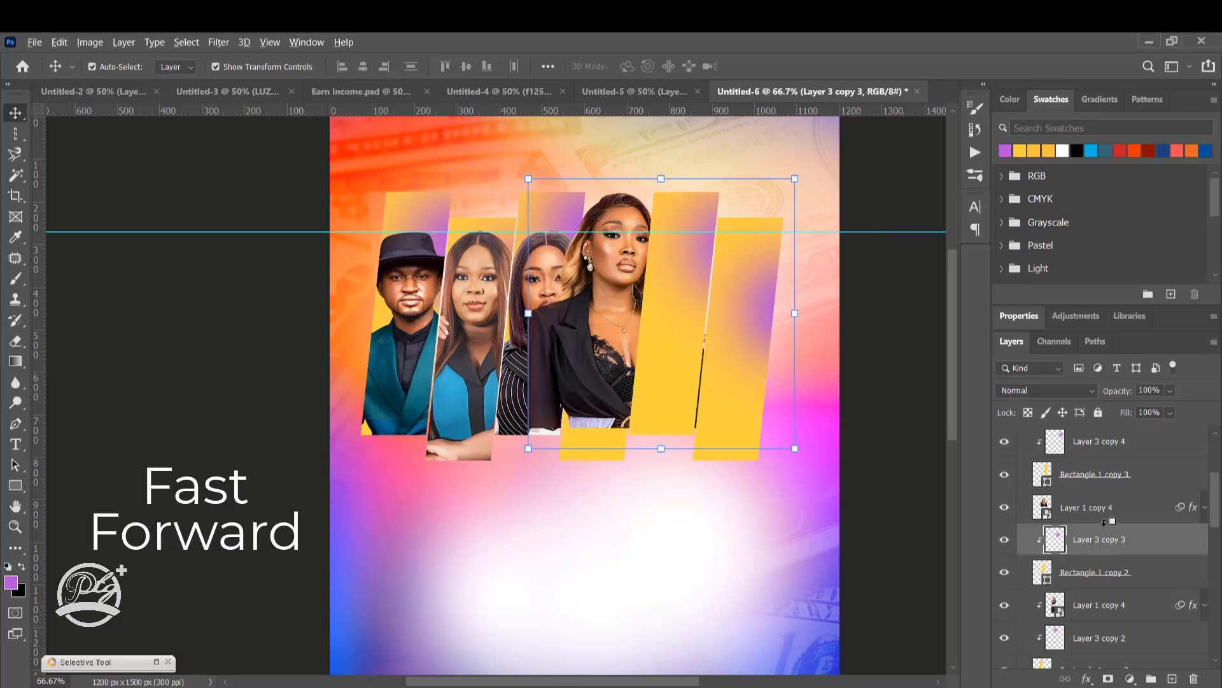
left_click(1110, 514)
key("ctrl+alt+g")
left_click_drag(618, 291, 609, 329)
Show the last two portraits, then clip Layer 5 with Layer 3 copy 4 to the fifth panel and align her head with the guide.
left_click(1045, 474)
scroll(1045, 474, "up", 5)
left_click_drag(1005, 473, 1005, 441)
left_click(1082, 442, "ctrl")
left_click_drag(1082, 441, 1096, 627)
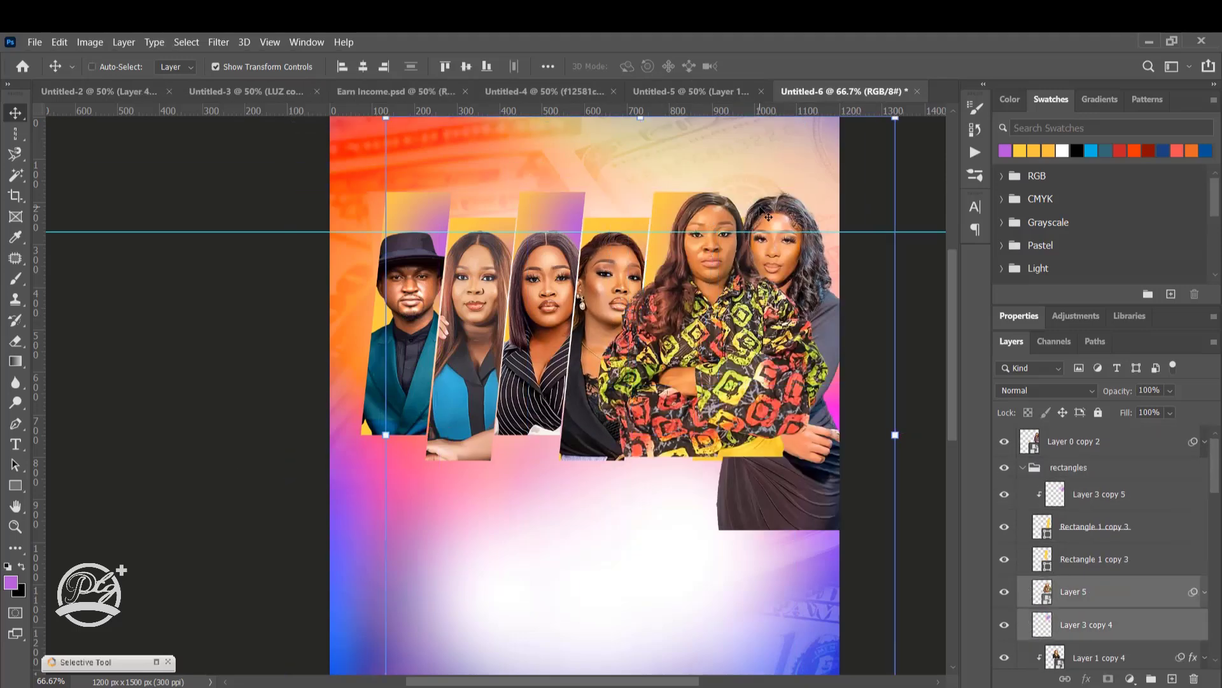
key("ctrl+]")
left_click(1097, 559)
left_click_drag(720, 260, 696, 298)
Move Layer 0 copy 2 above Layer 3 copy 5, clip it to the sixth slanted panel and align her head with the guide.
left_click(1083, 441)
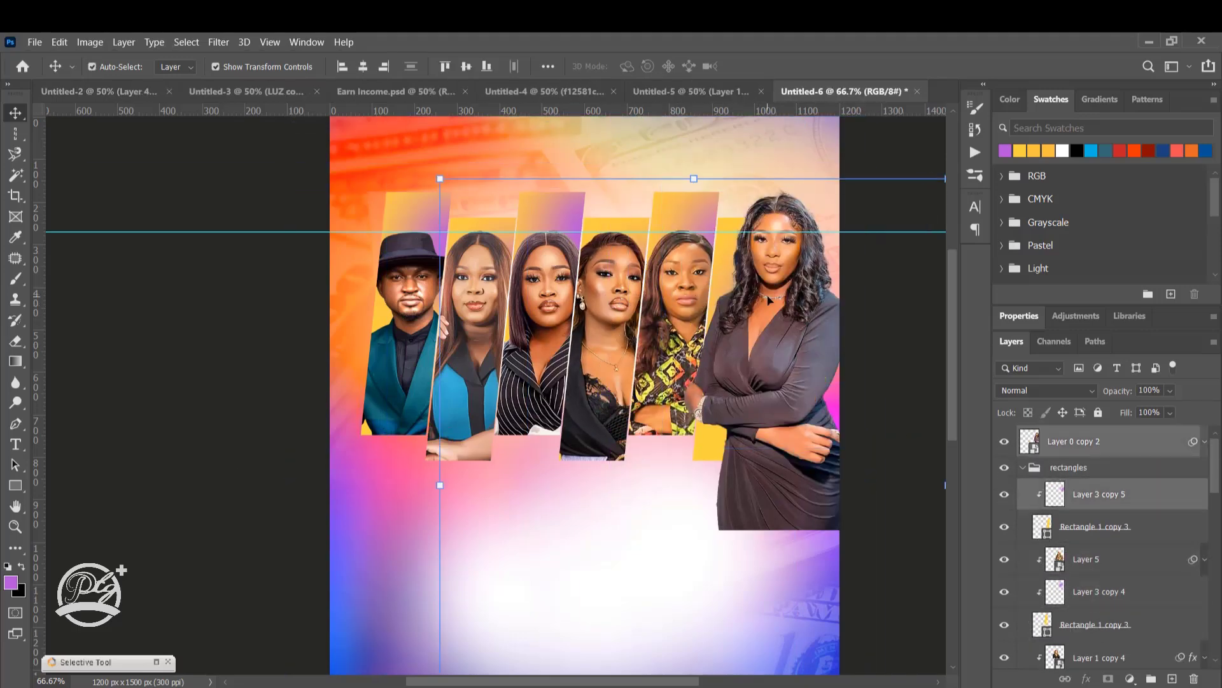
left_click_drag(1082, 441, 1038, 478)
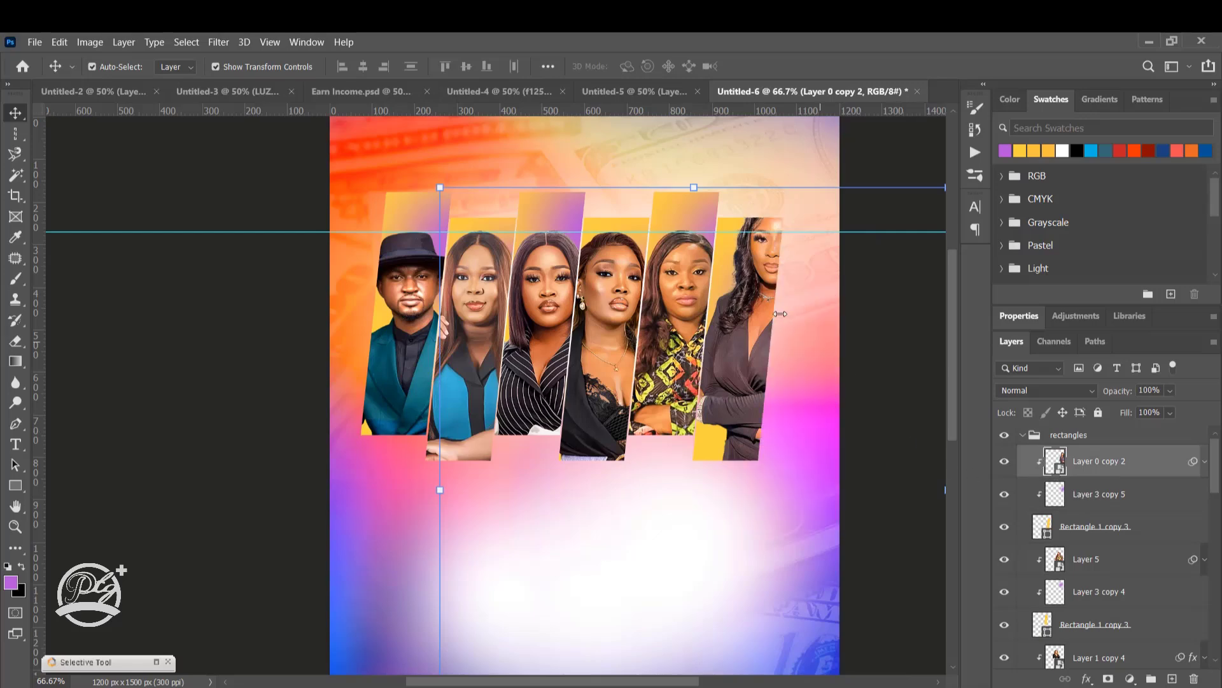
left_click_drag(766, 264, 743, 303)
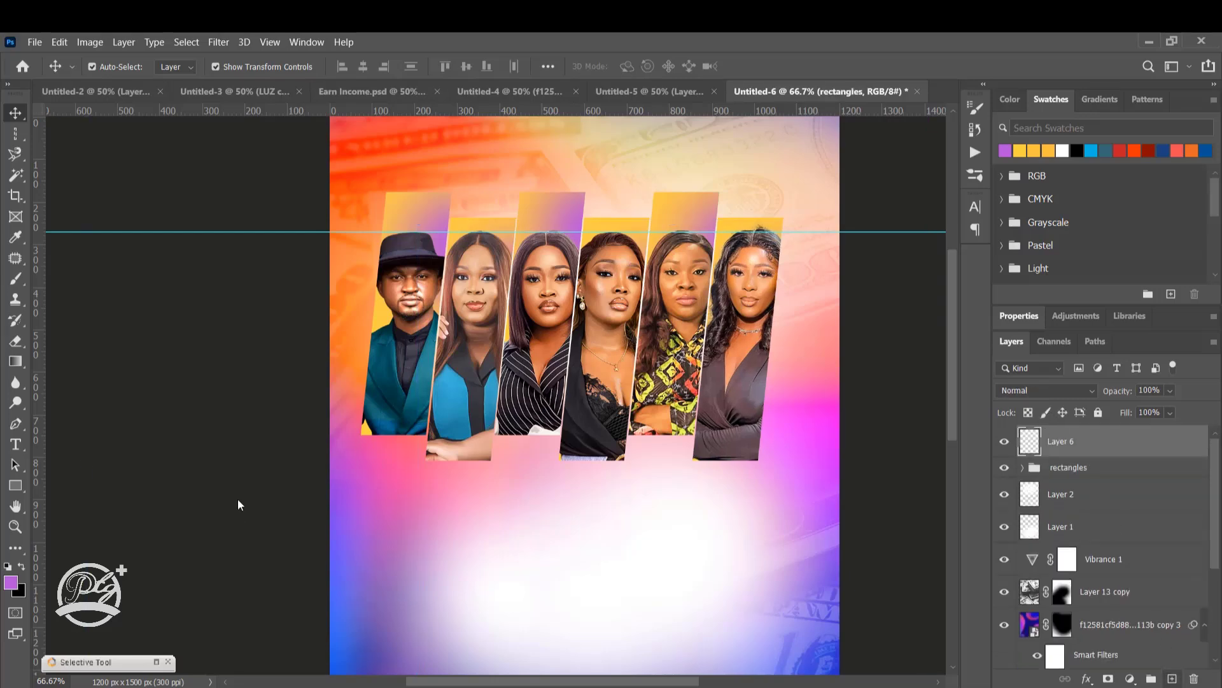
Paint a soft black shadow across the bottoms of all six panels on Layer 6 using a 600 px brush at 79% flow.
key("x")
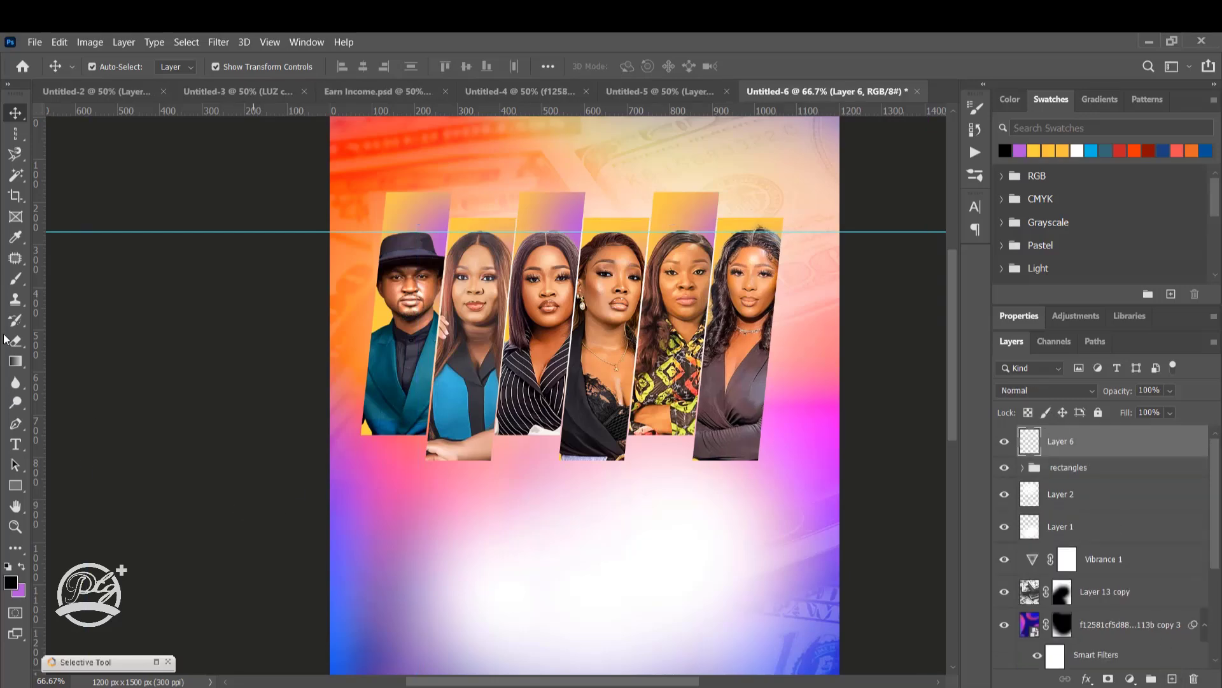
left_click(15, 278)
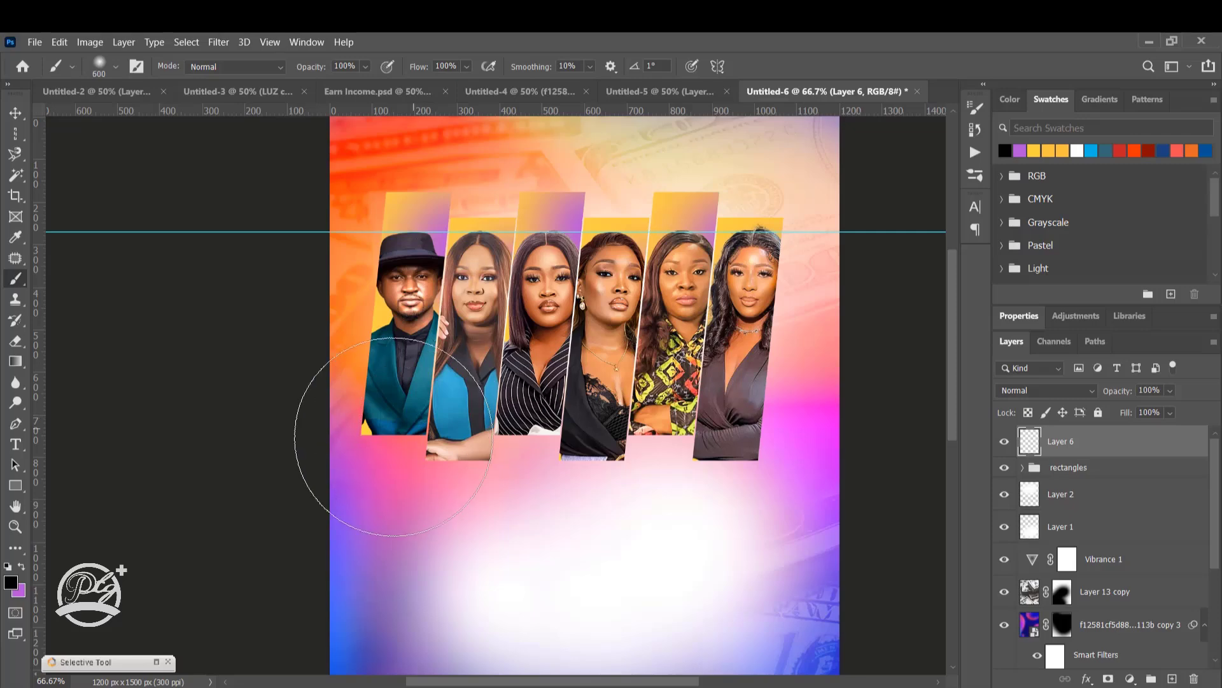
mouse_move(421, 73)
left_mouse_down()
mouse_move(407, 71)
mouse_move(439, 209)
left_mouse_up()
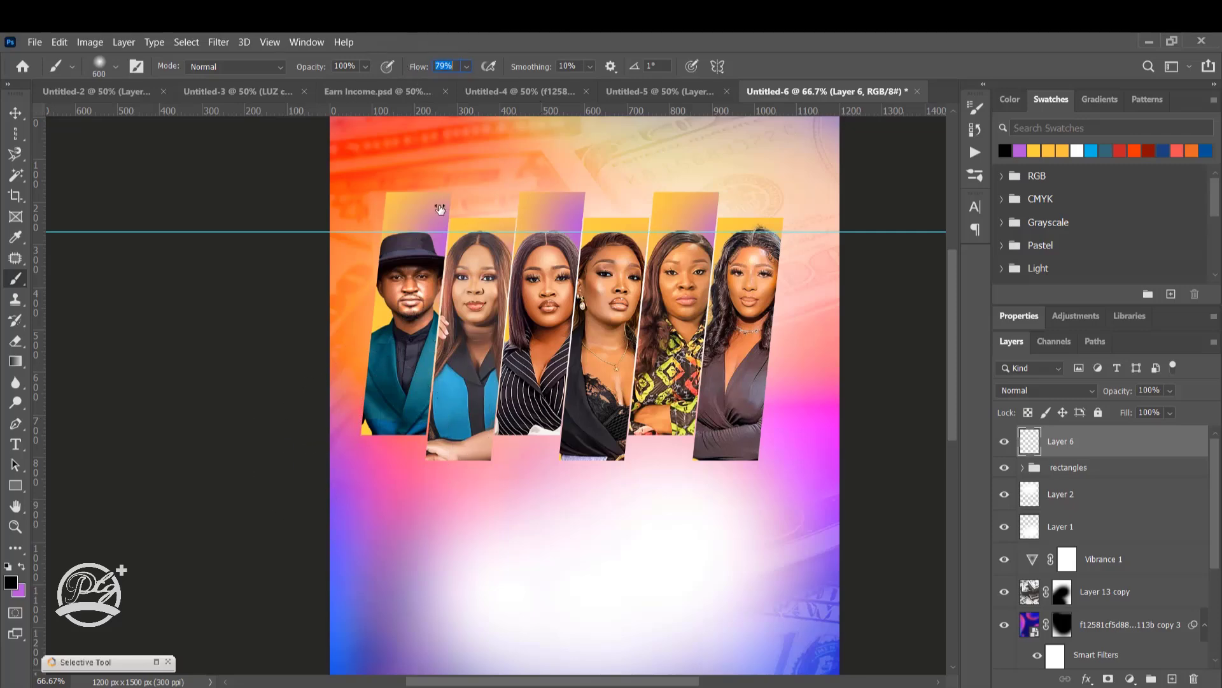
mouse_move(371, 442)
left_mouse_down()
mouse_move(505, 464)
mouse_move(777, 464)
left_mouse_up()
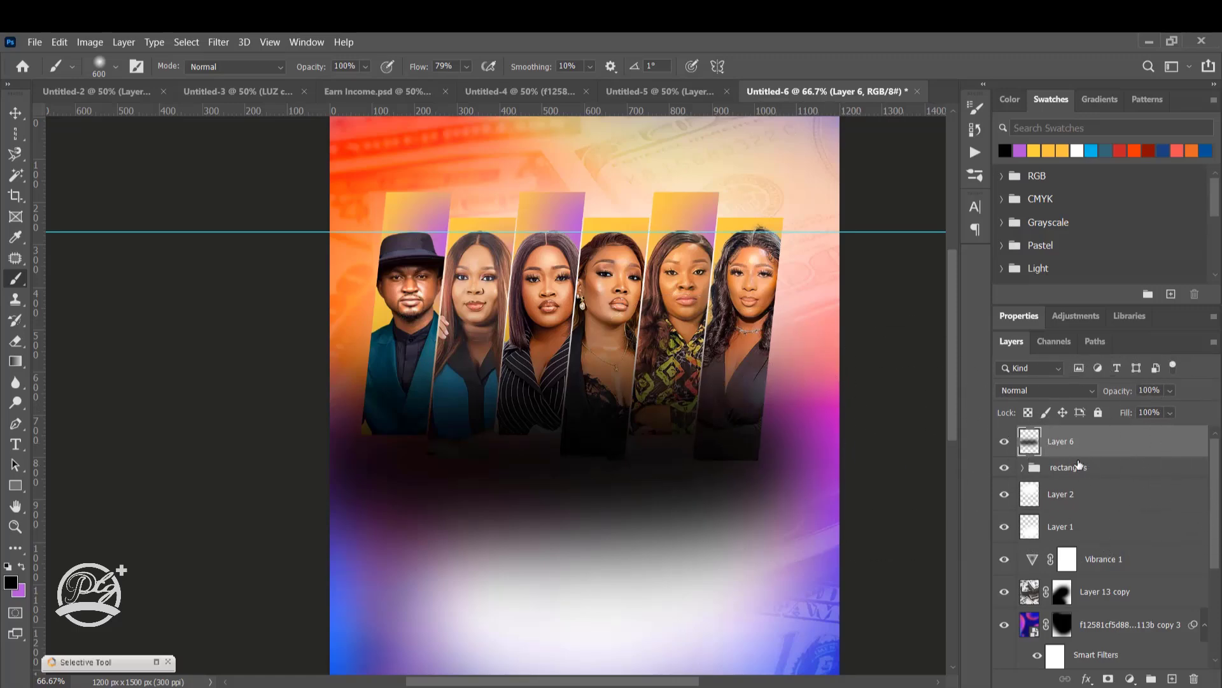
Clip Layer 6 to the rectangles group, reduce its fill to 48% and deselect the layer.
left_click(1079, 455, "alt")
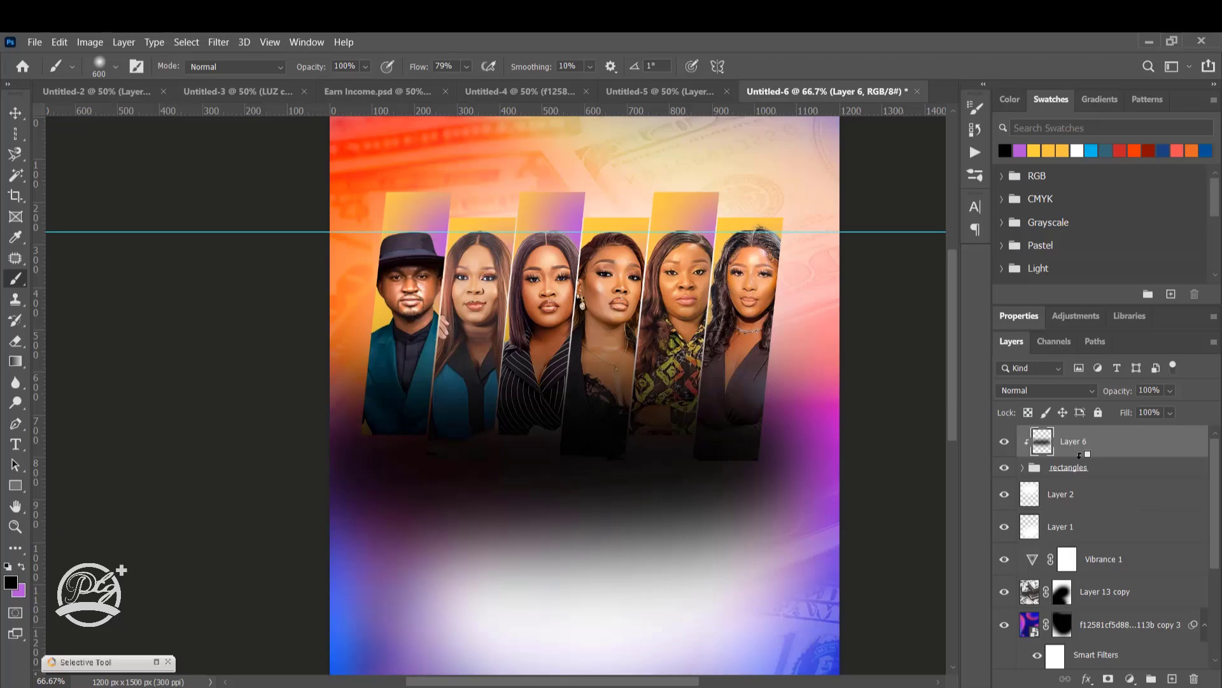
key("v")
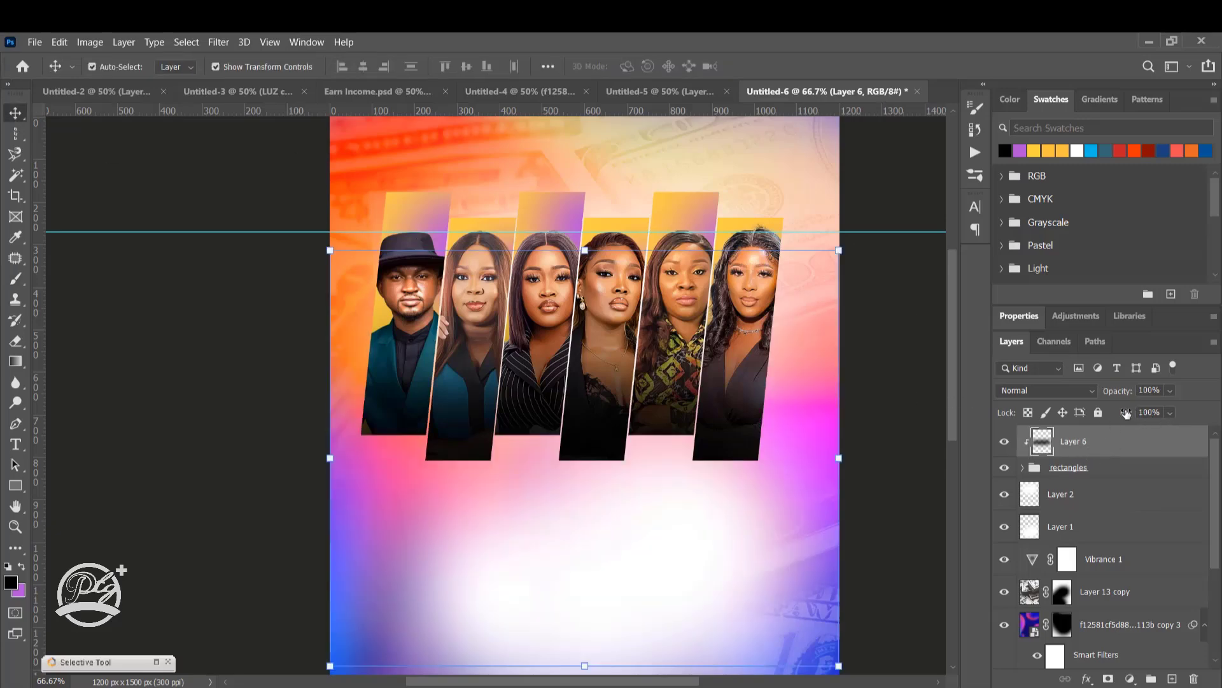
left_click_drag(1126, 414, 1105, 414)
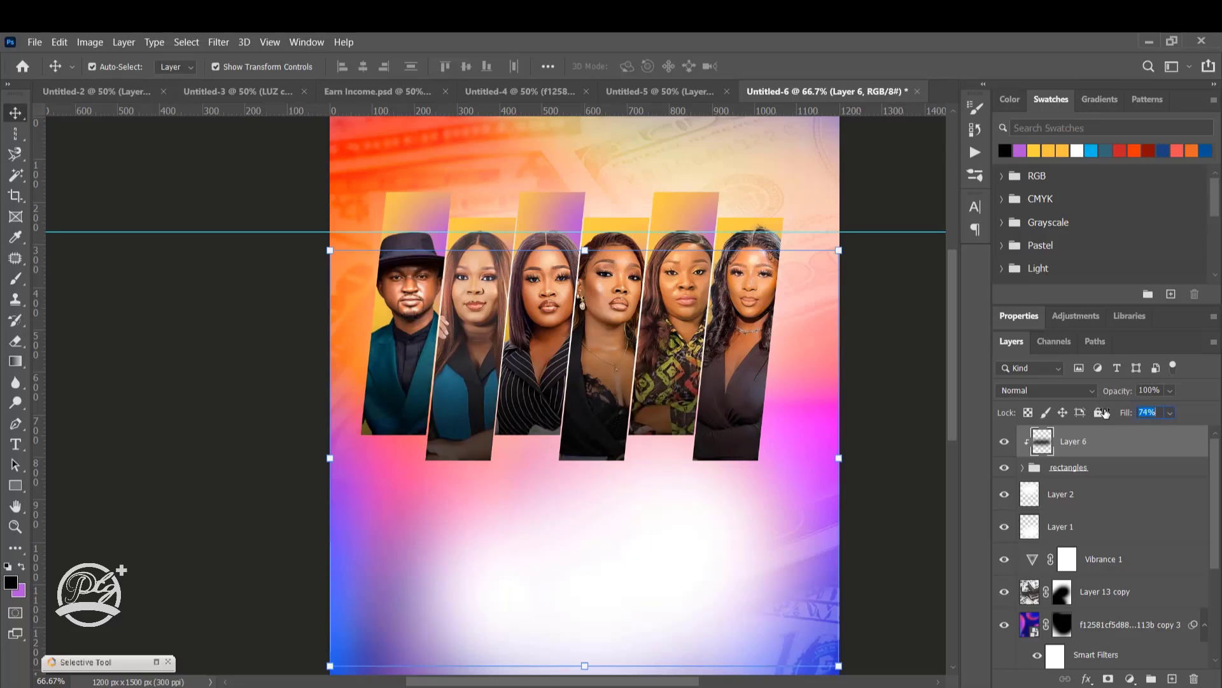
left_click_drag(1099, 411, 1083, 407)
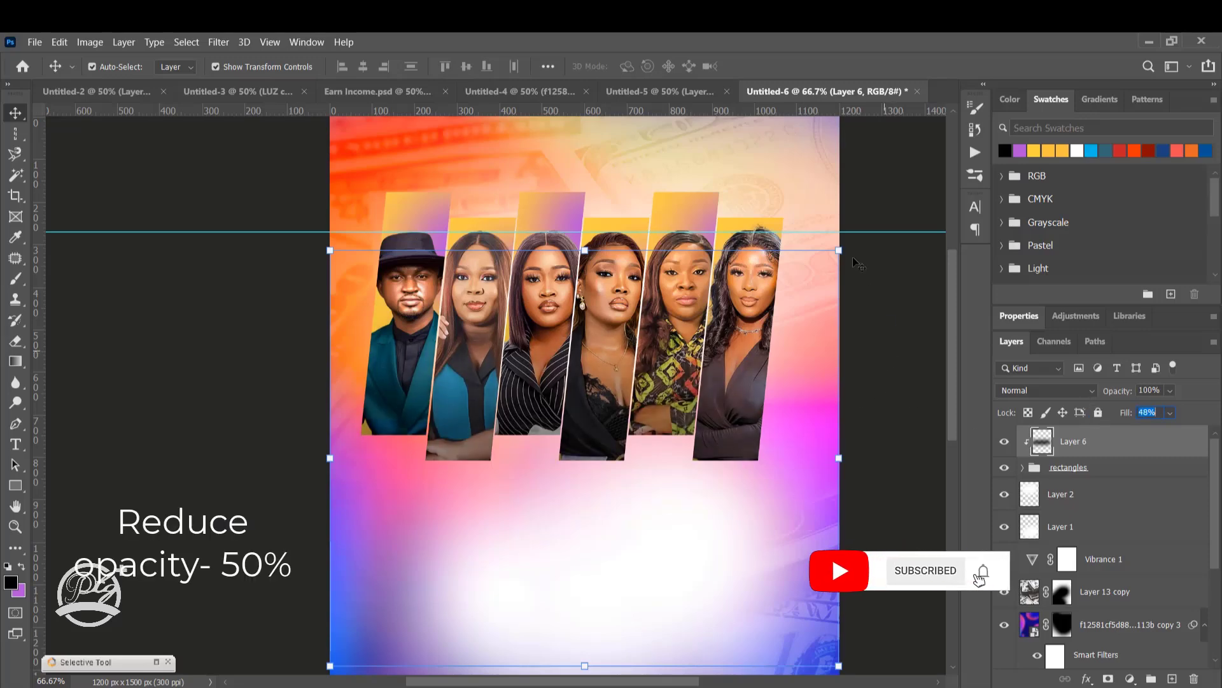
left_click(867, 237)
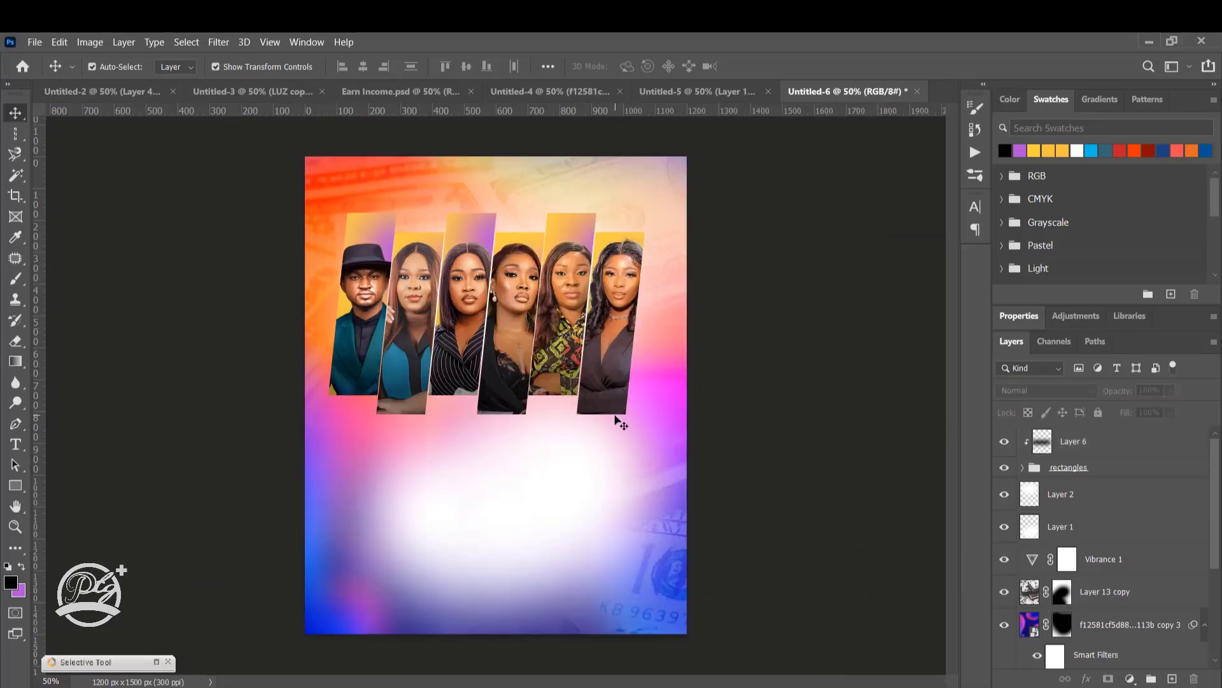
Duplicate the orange flare layer, Layer 46 copy 26, from Untitled-2 into the Untitled-6 document.
key("ctrl+Tab")
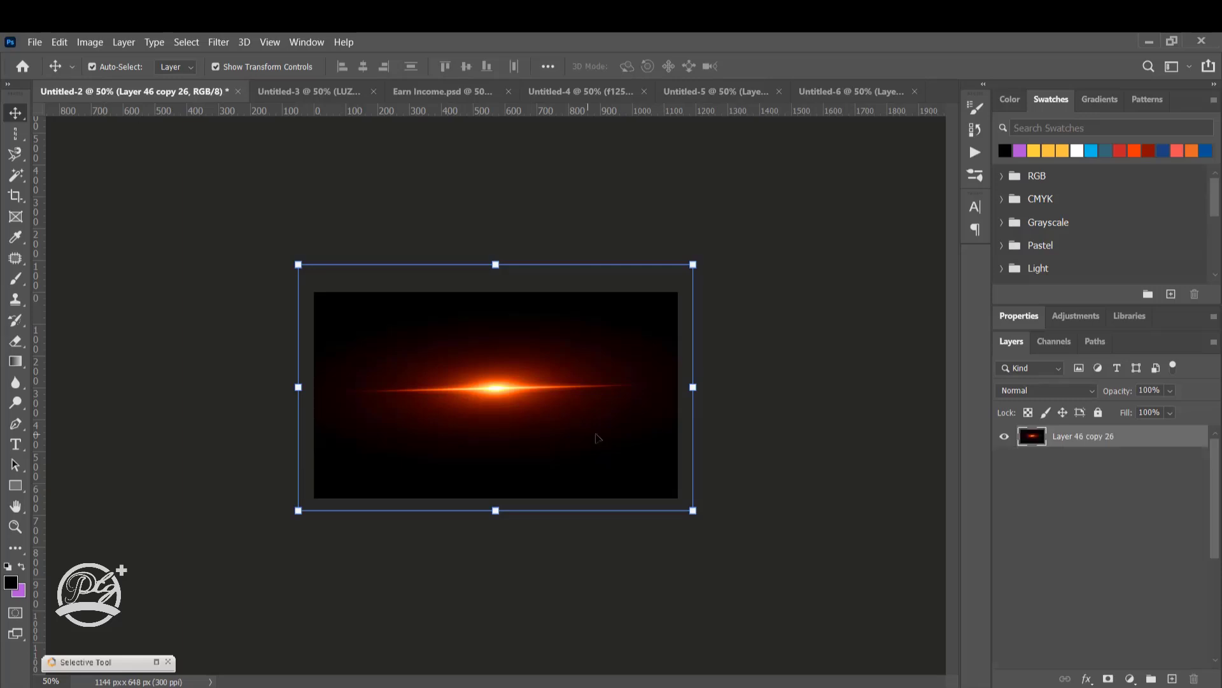
right_click(1121, 428)
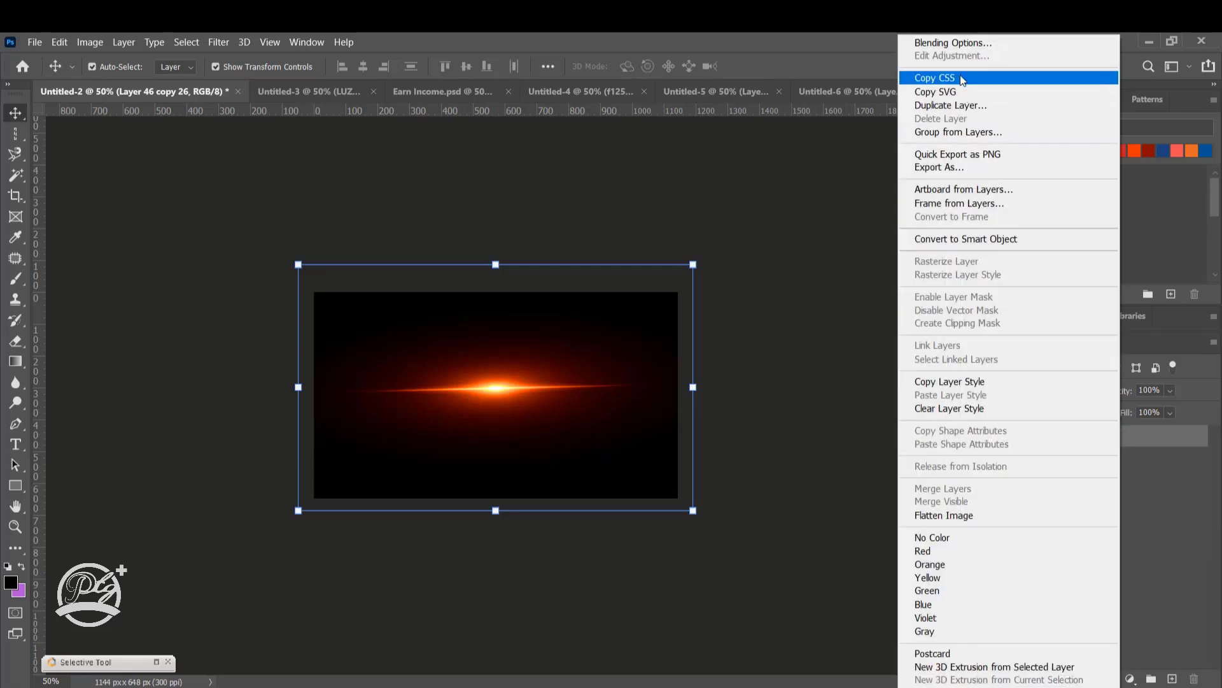
left_click(961, 107)
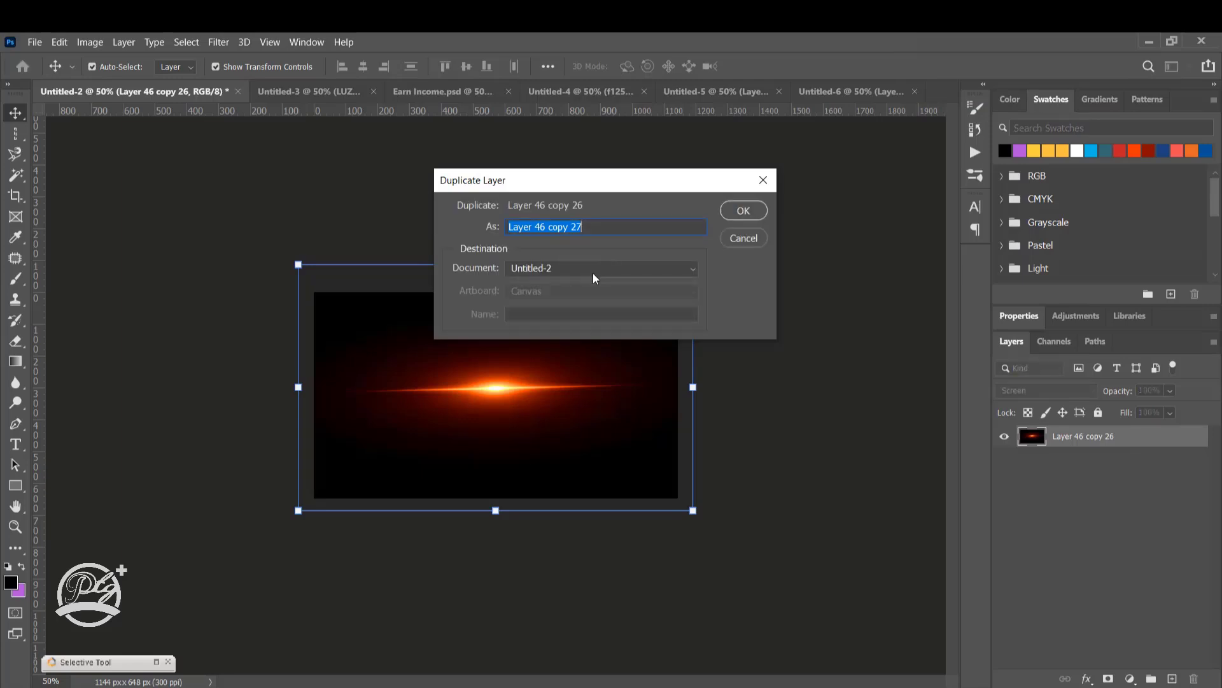
left_click(595, 268)
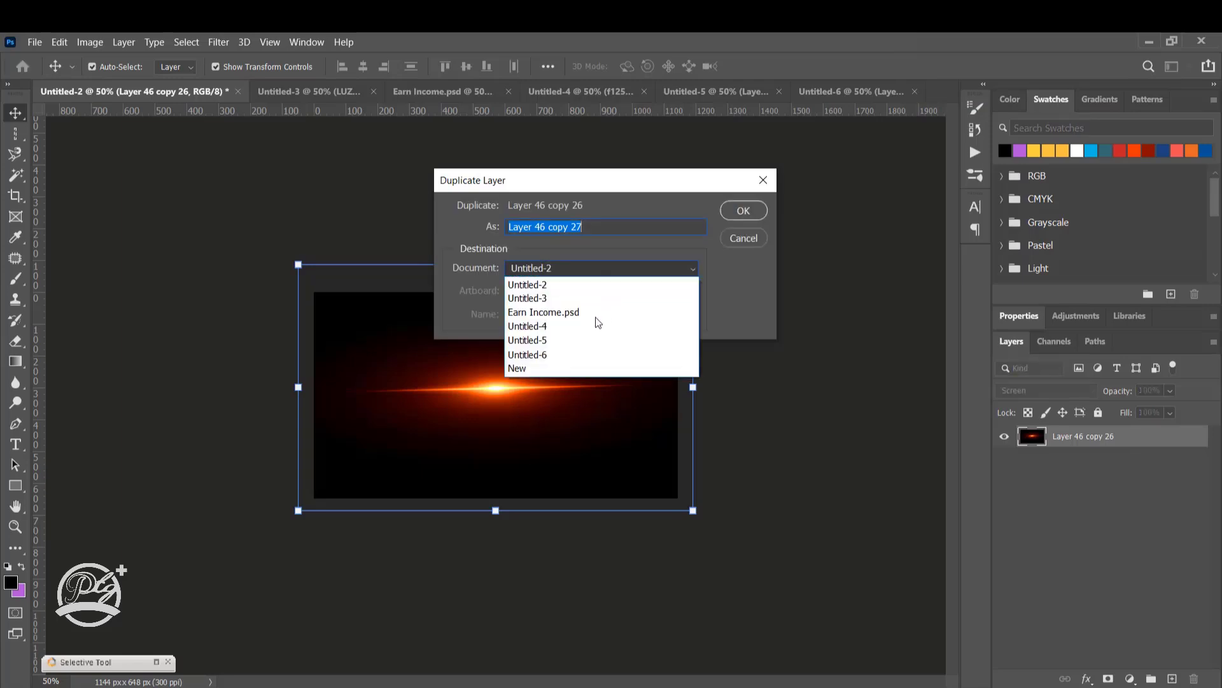
left_click(539, 354)
left_click(735, 210)
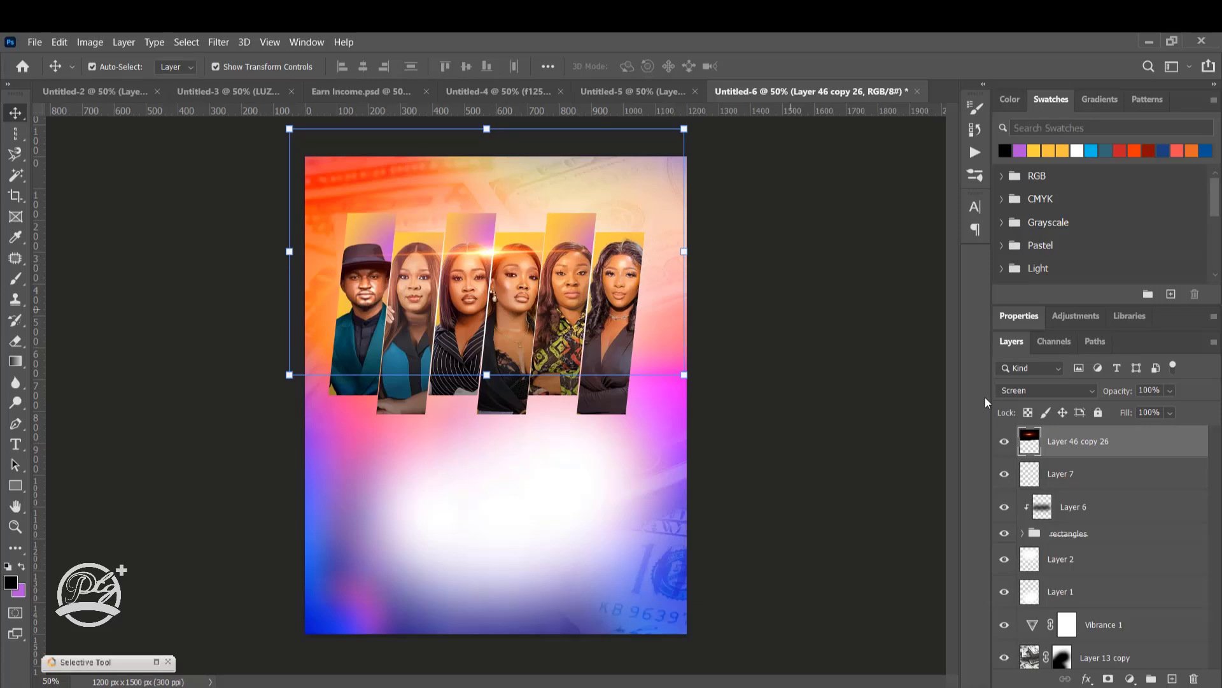
Rotate the Screen-blended flare to match the panels' slant and place it along the gap between the second and third panels.
left_click(1036, 390)
left_click_drag(701, 258, 502, 139)
key("Return")
left_click_drag(499, 254, 436, 312)
Duplicate the orange flare along the remaining gaps between the panels, group all the flares and name the group light.
left_click(1144, 472, "shift")
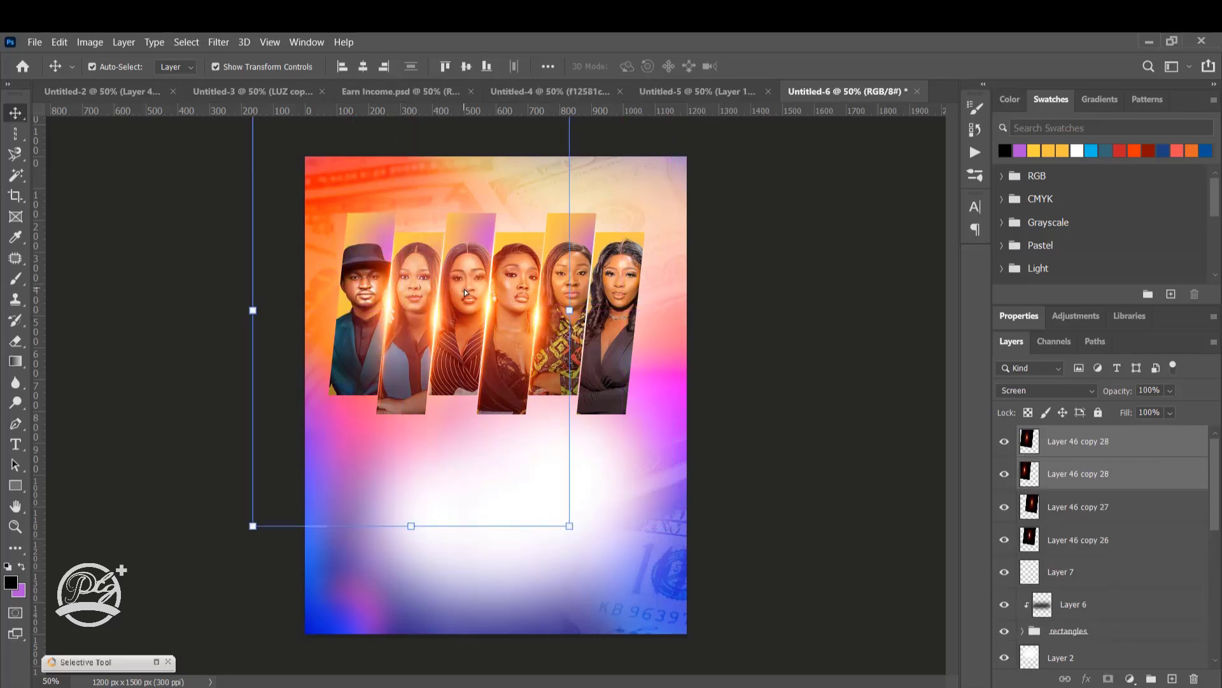
left_click_drag(515, 312, 609, 312)
key("ctrl+g")
double_click(1058, 435)
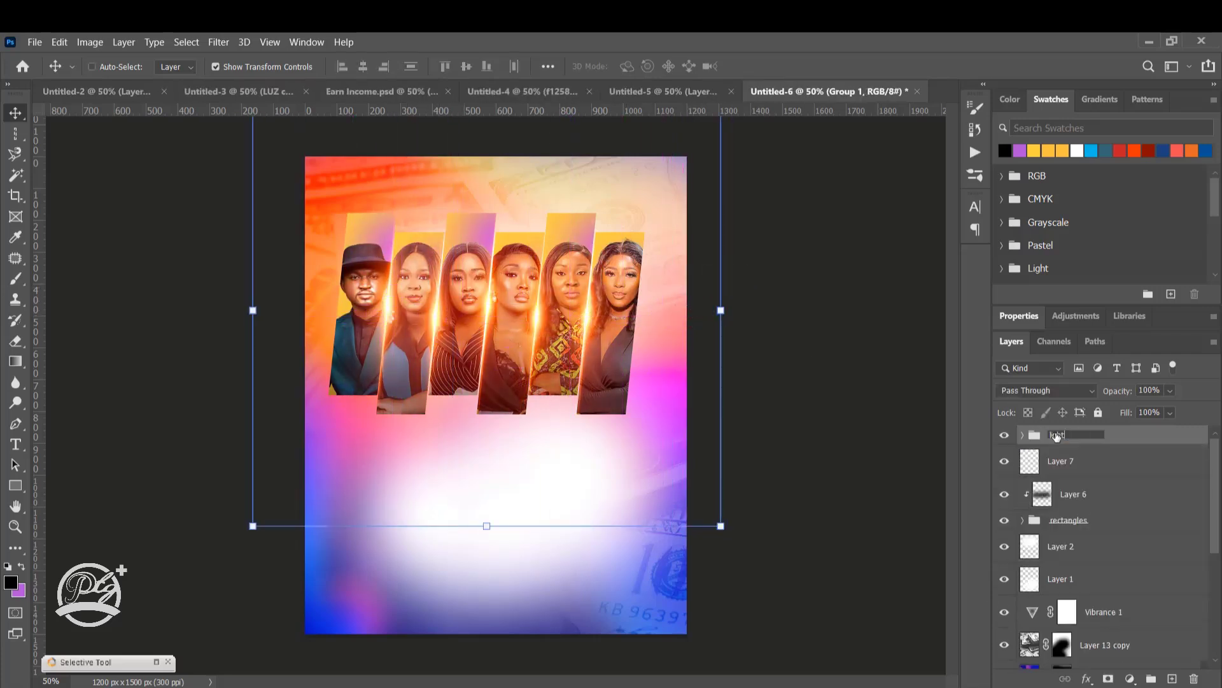
type("light")
Set auto-selection to Group and move the light group down so the flares glow along the lower parts of the panel gaps.
left_click(172, 66)
left_click(172, 81)
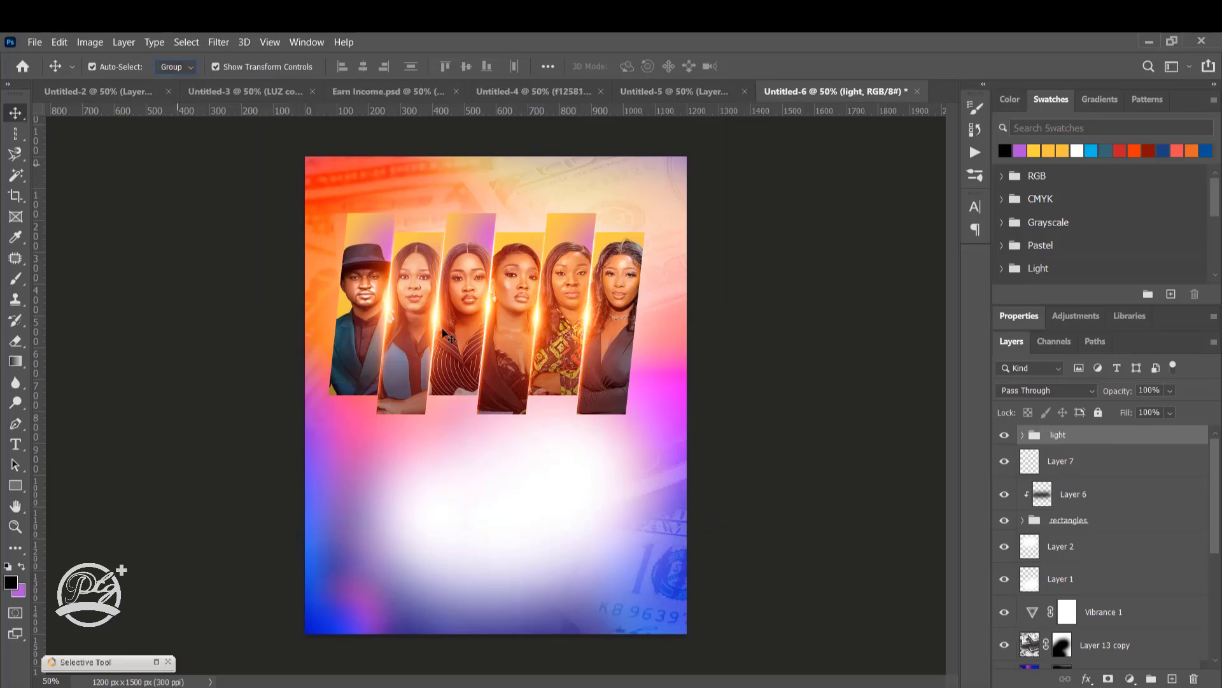
left_click(482, 329)
left_click_drag(482, 331, 484, 332)
key("ctrl+j")
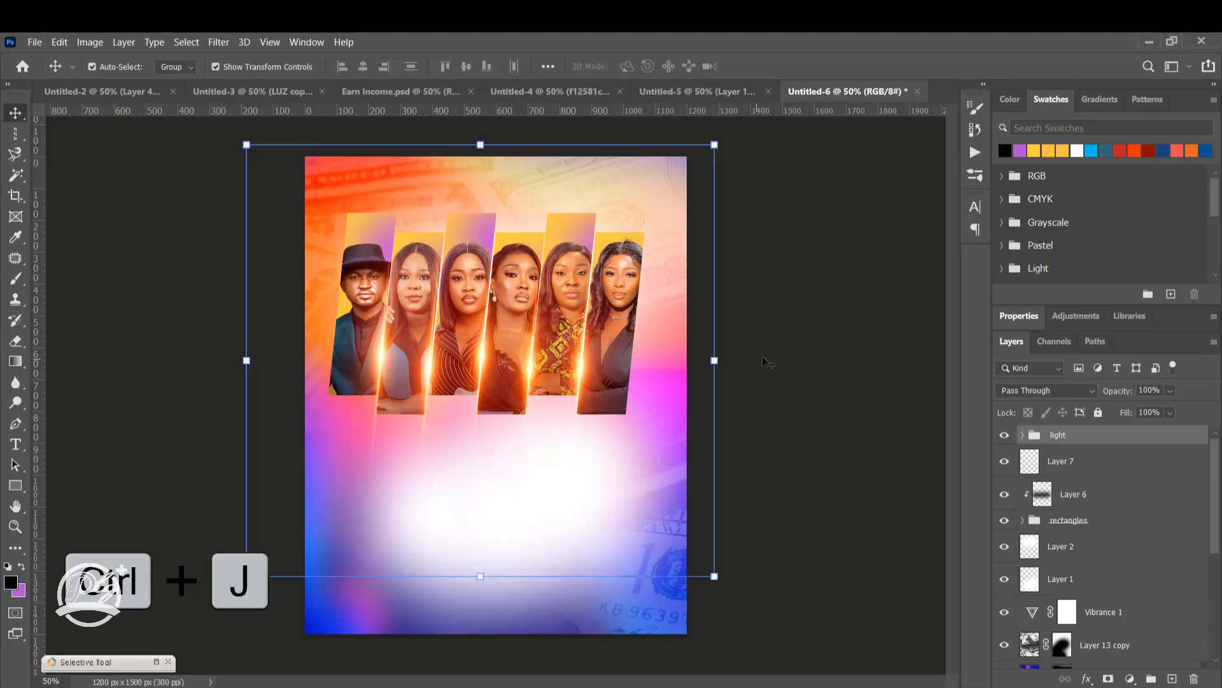
With auto-selection set to Layer, place flare duplicates along the outer edges of the last and first panels.
left_click(175, 67)
left_click(173, 92)
left_click_drag(173, 183, 587, 362)
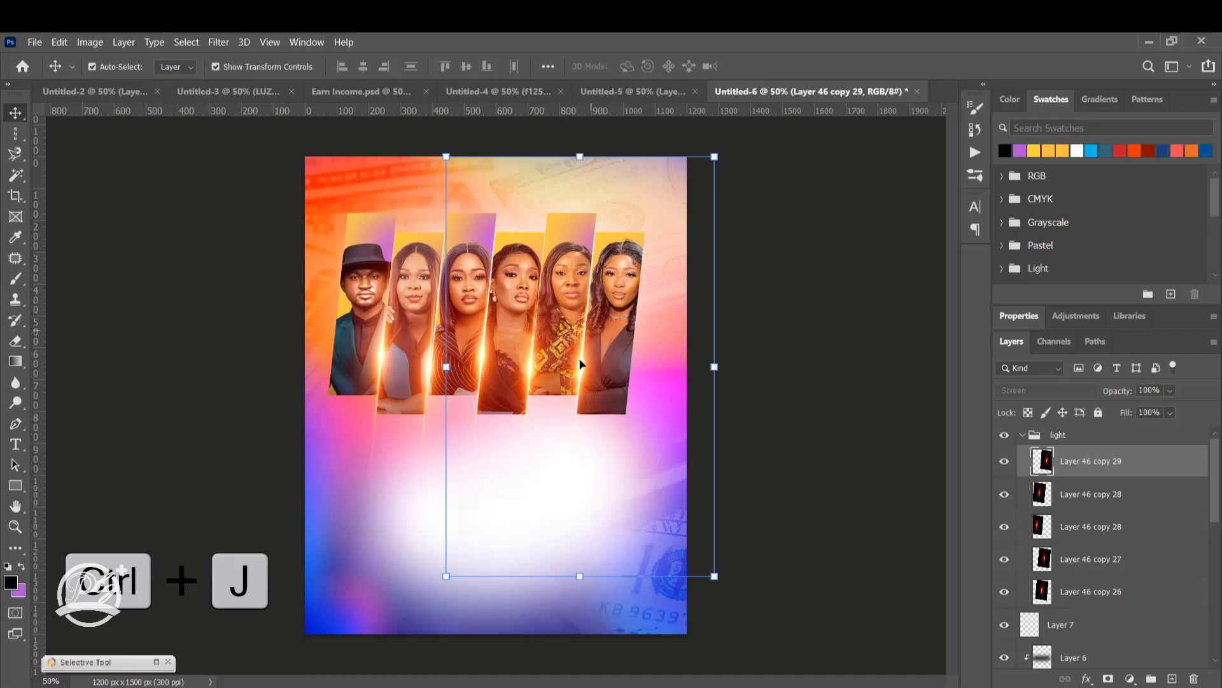
key("ctrl+j")
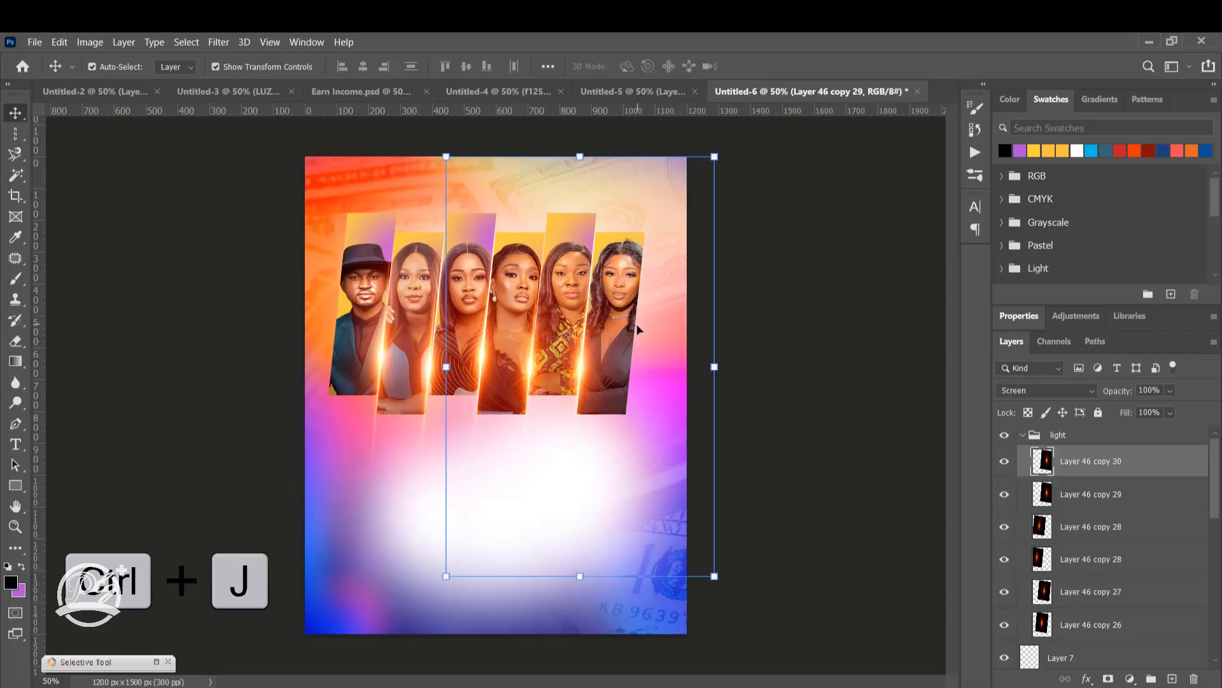
left_click_drag(637, 329, 669, 311)
left_click_drag(422, 359, 316, 330, "alt")
Add a layer mask to the light group and brush out the flare tails below the panels with a 300 px black brush.
left_click(1022, 436)
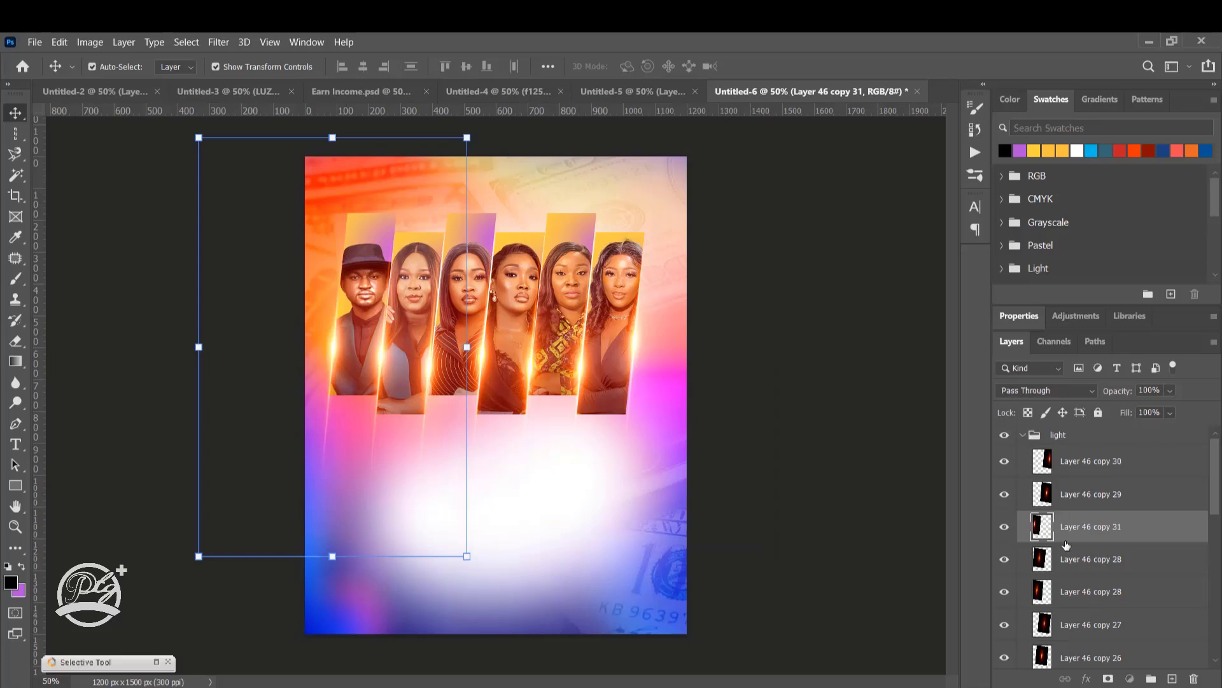
left_click(1108, 679)
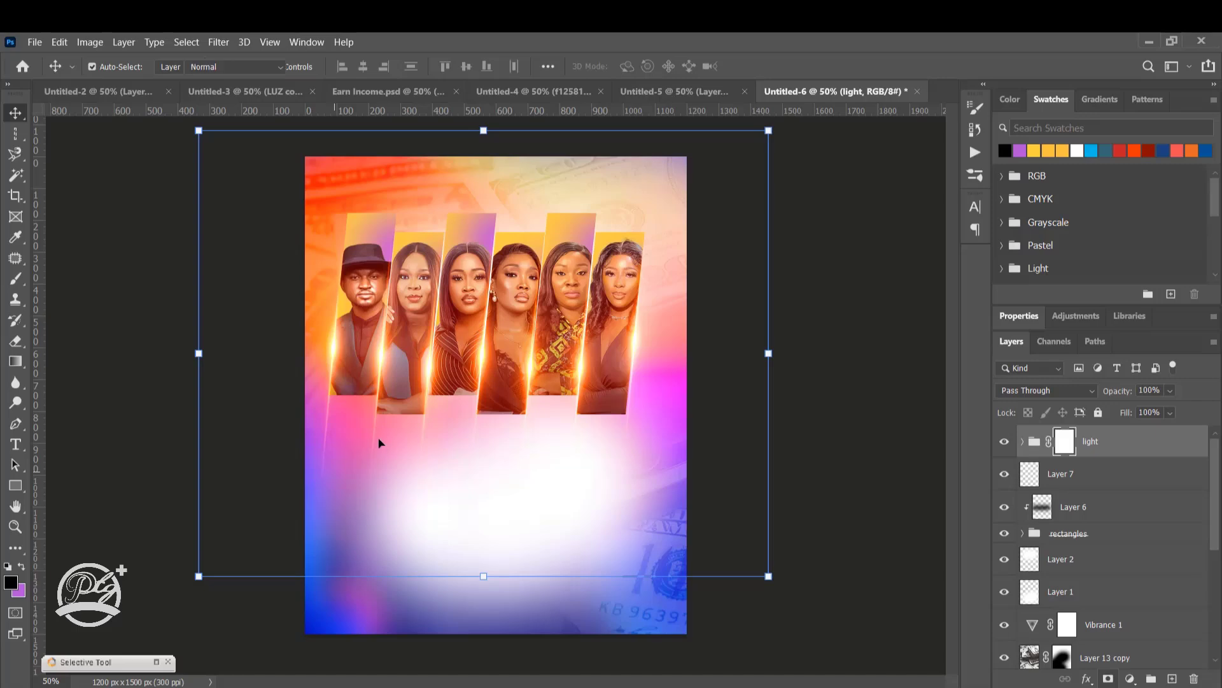
key("b")
key("v")
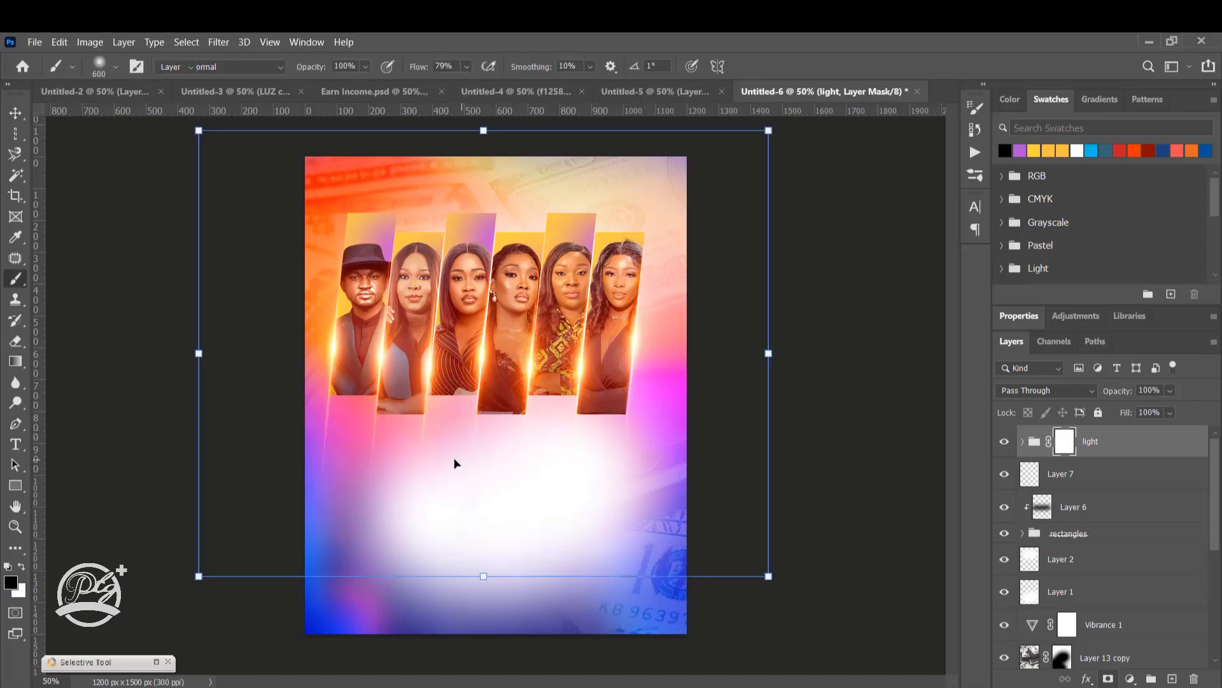
key("b")
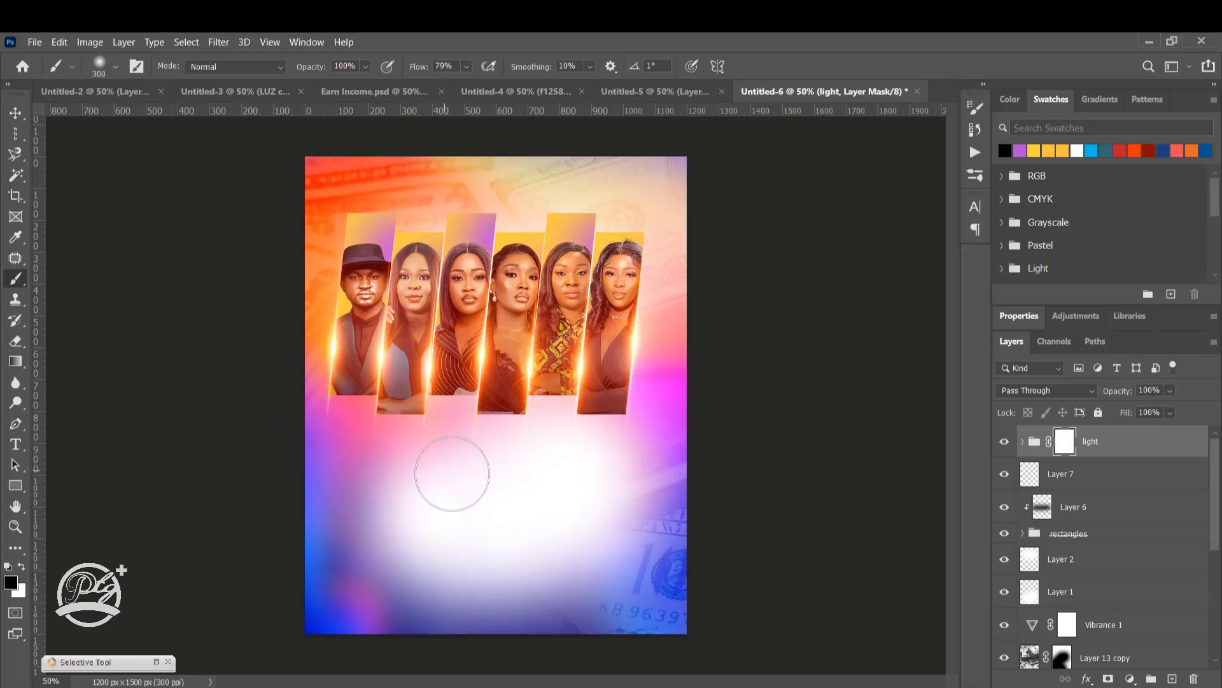
left_click(14, 109)
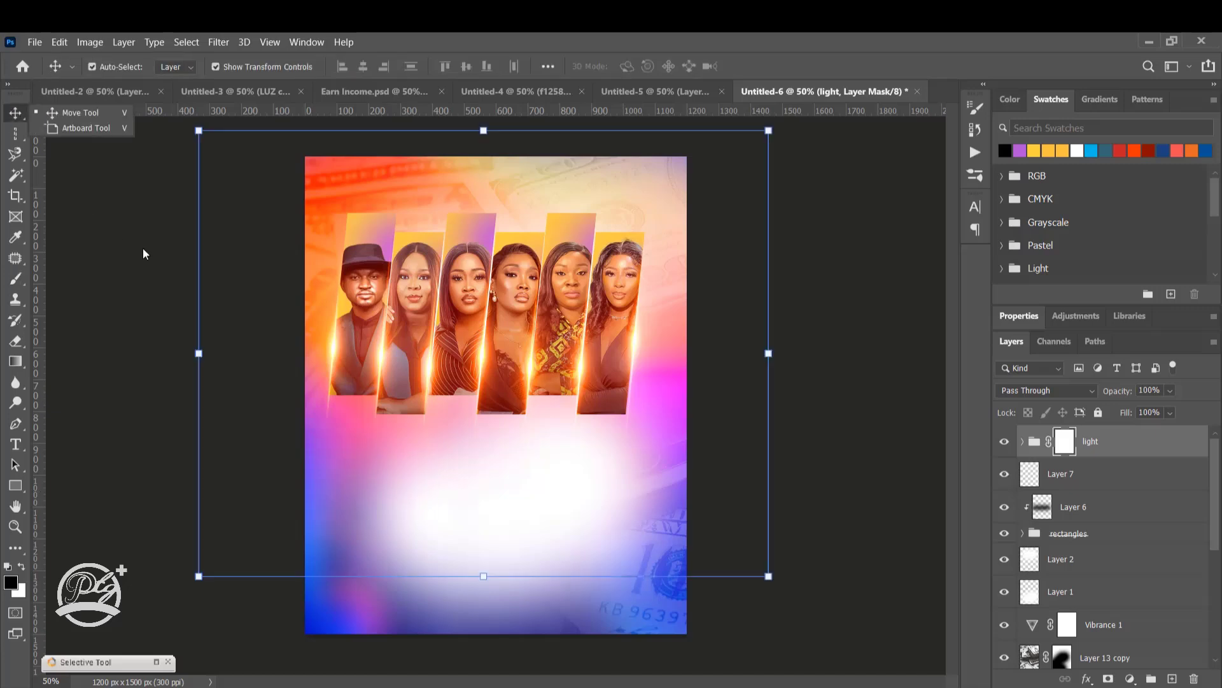
left_click(148, 256)
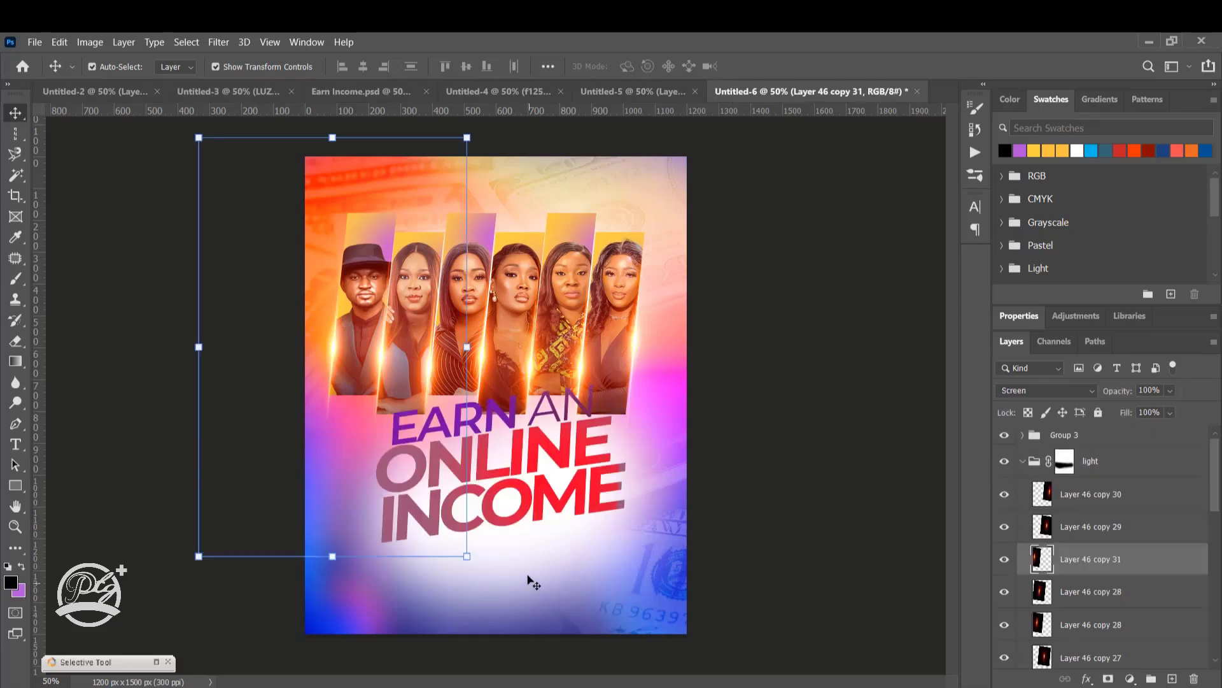
Select the light group, Layer 6 and the rectangles group together and nudge them up about 50 px, away from the title.
left_click(526, 578)
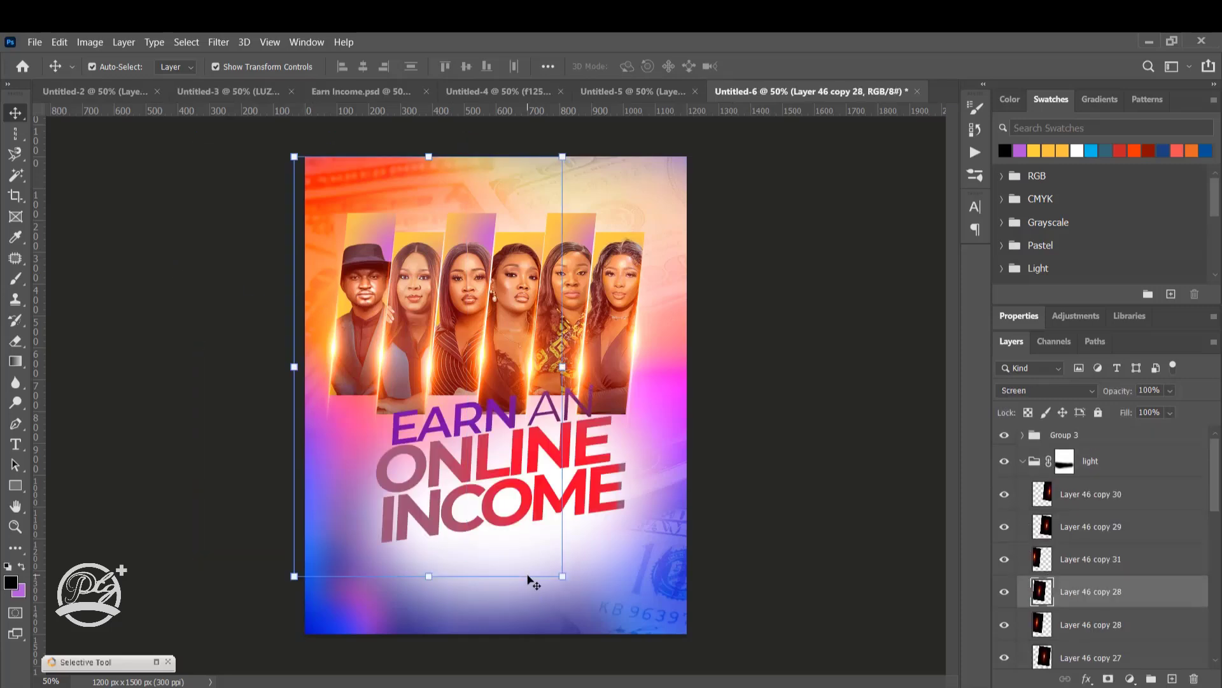
left_click(1023, 461)
left_click(1146, 461)
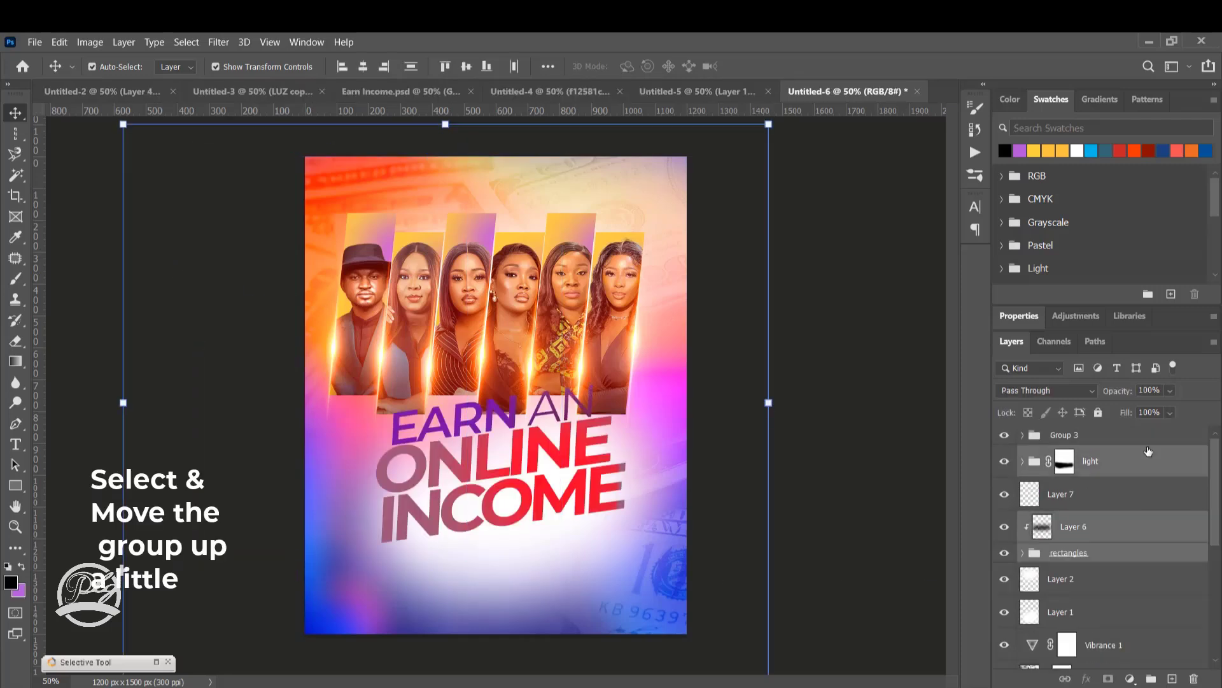
key("shift+Up")
key("shift+Up")
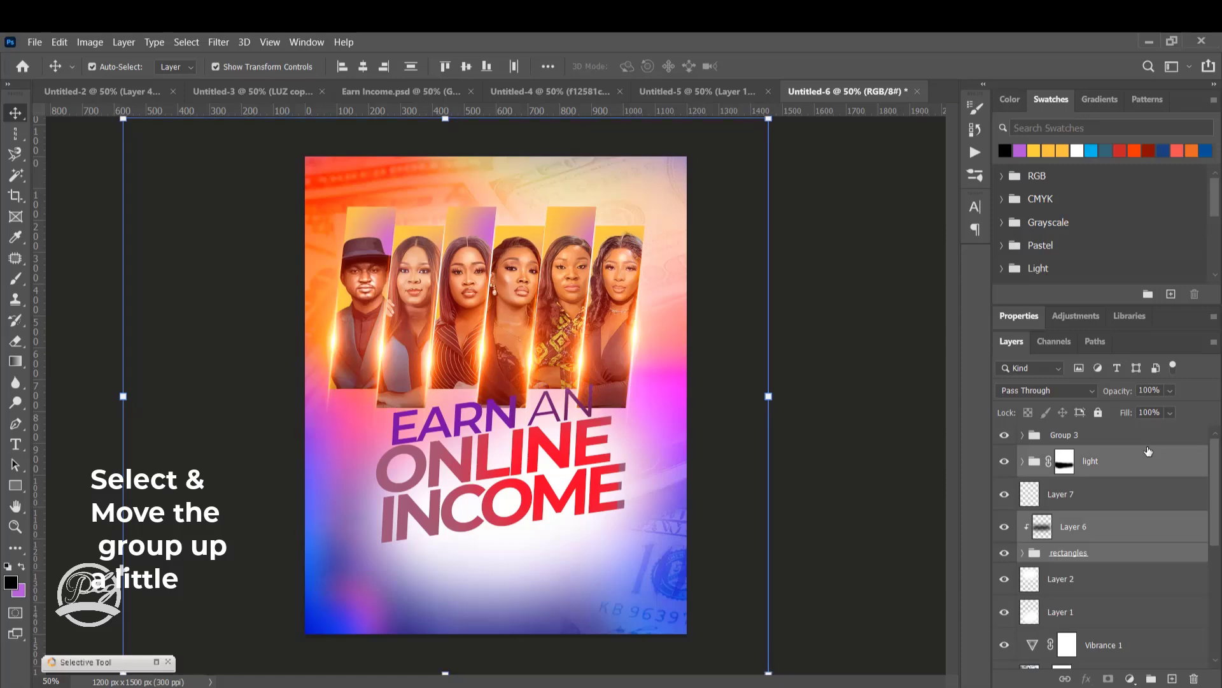
key("shift+Up")
key("shift+Up")
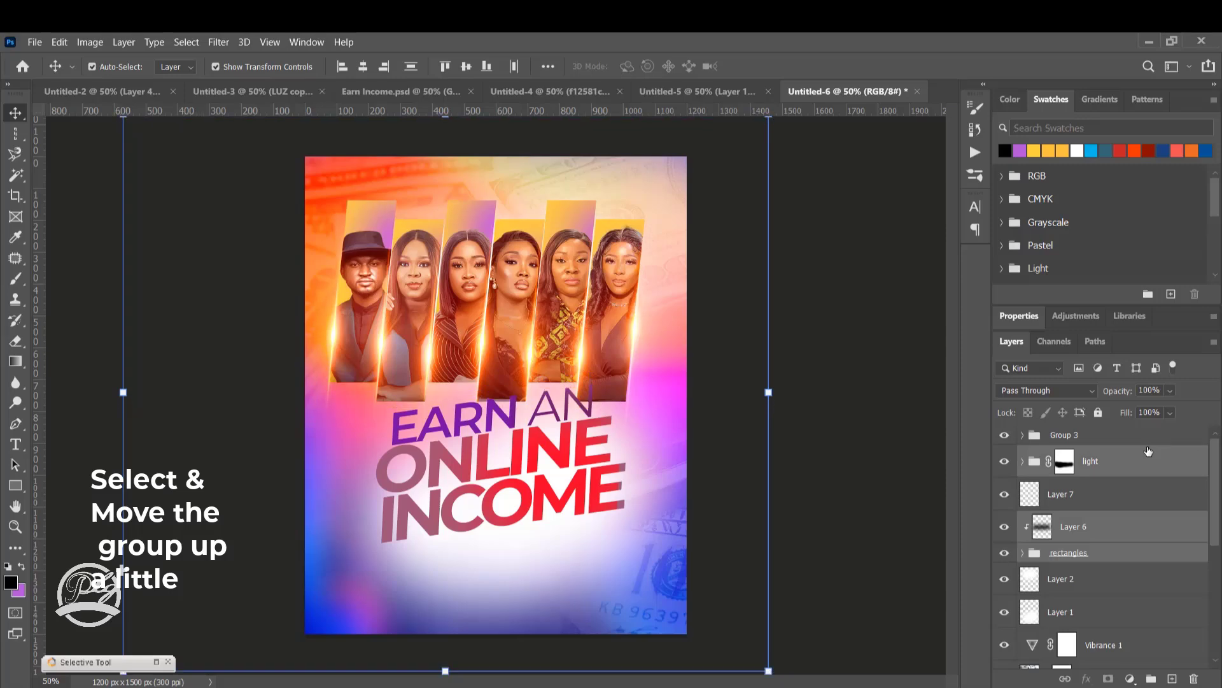
key("shift+Up")
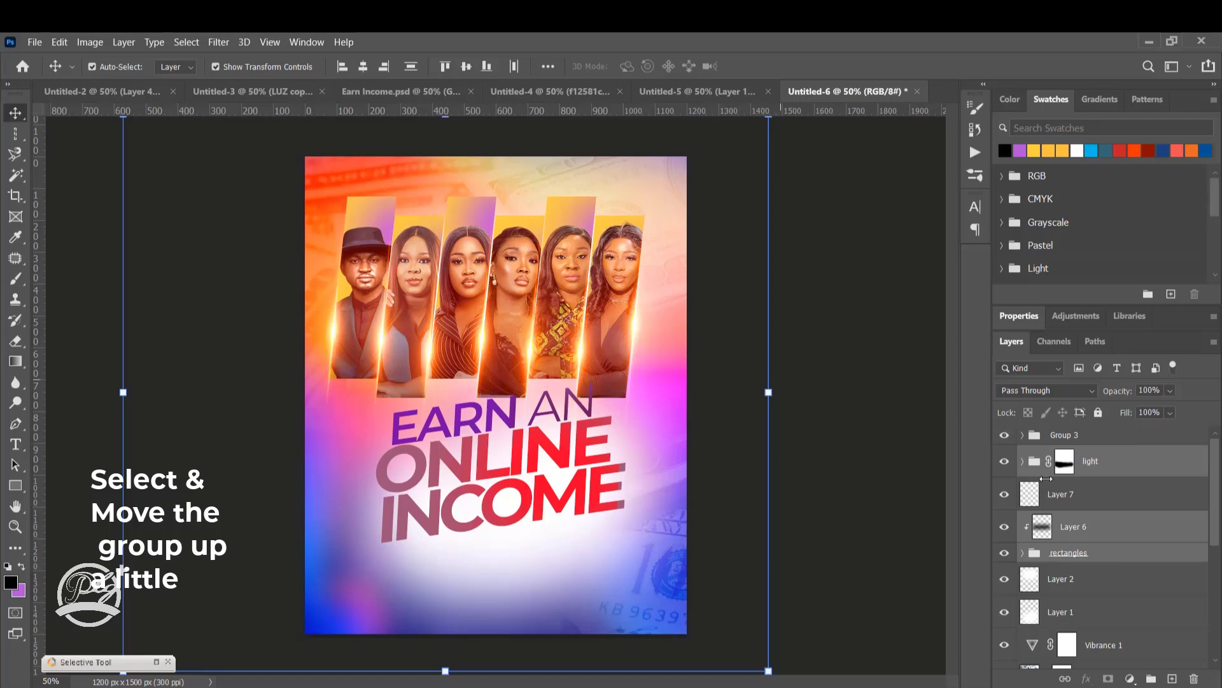
Paint a soft white glow behind the panels on Layer 2 using a 700 px brush at 79% flow.
left_click(1076, 494)
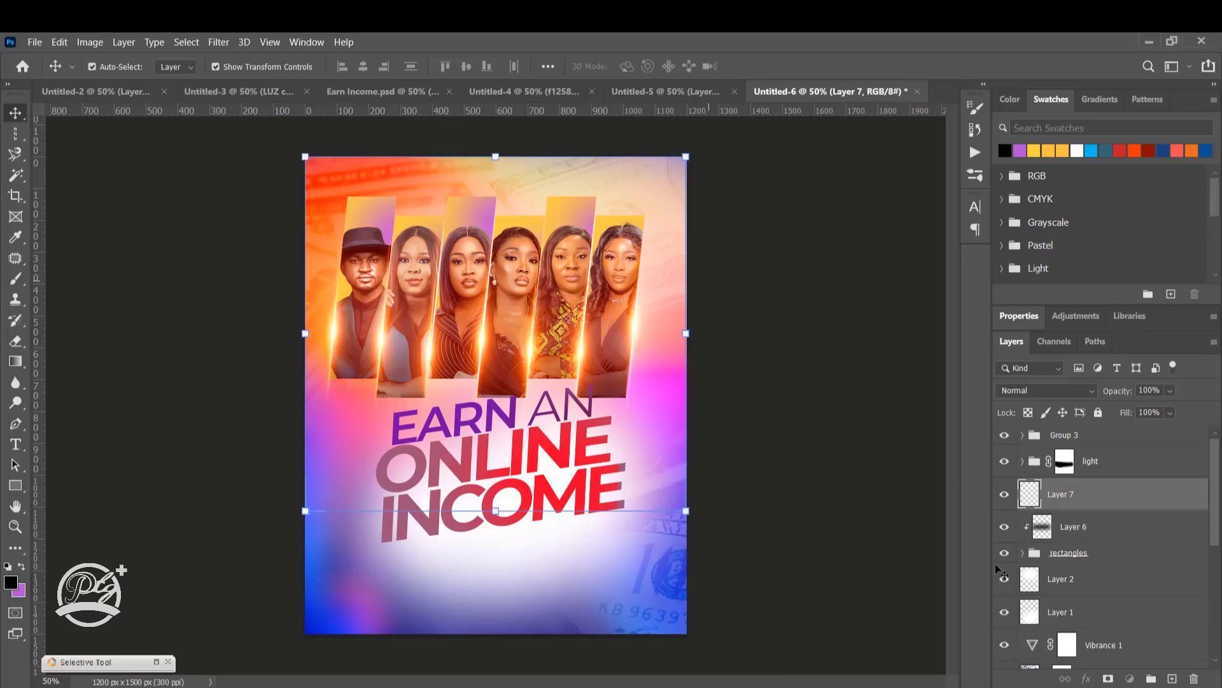
left_click(1032, 583)
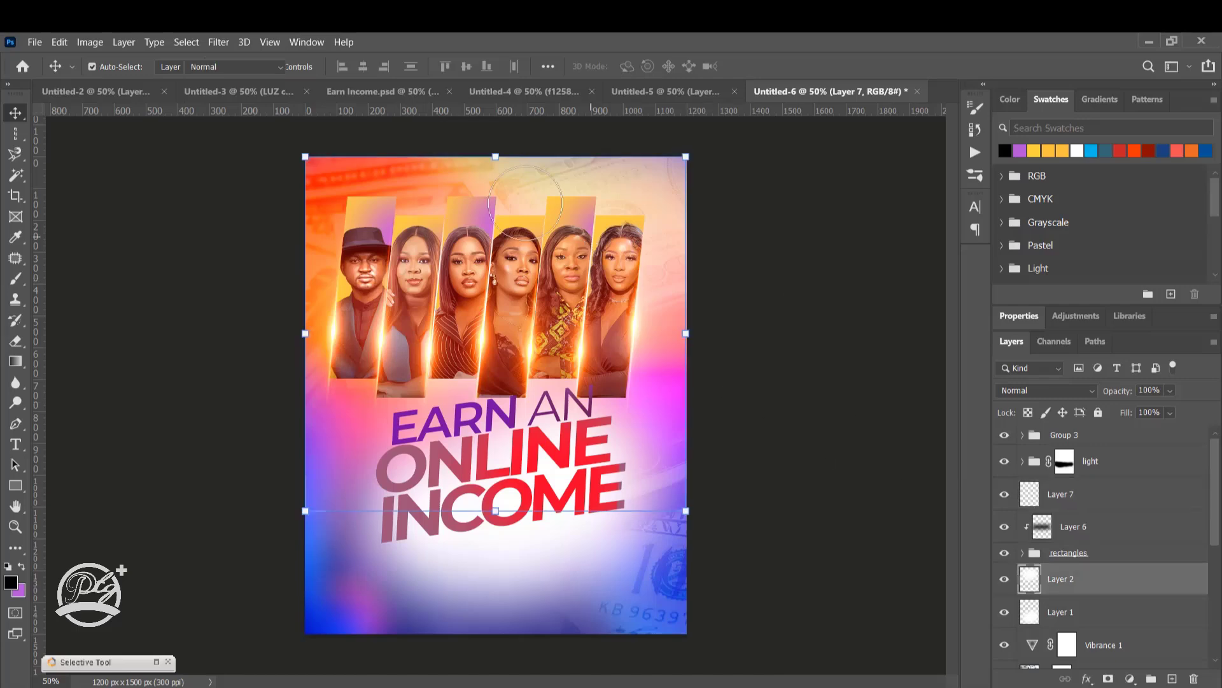
key("b")
key("d")
key("x")
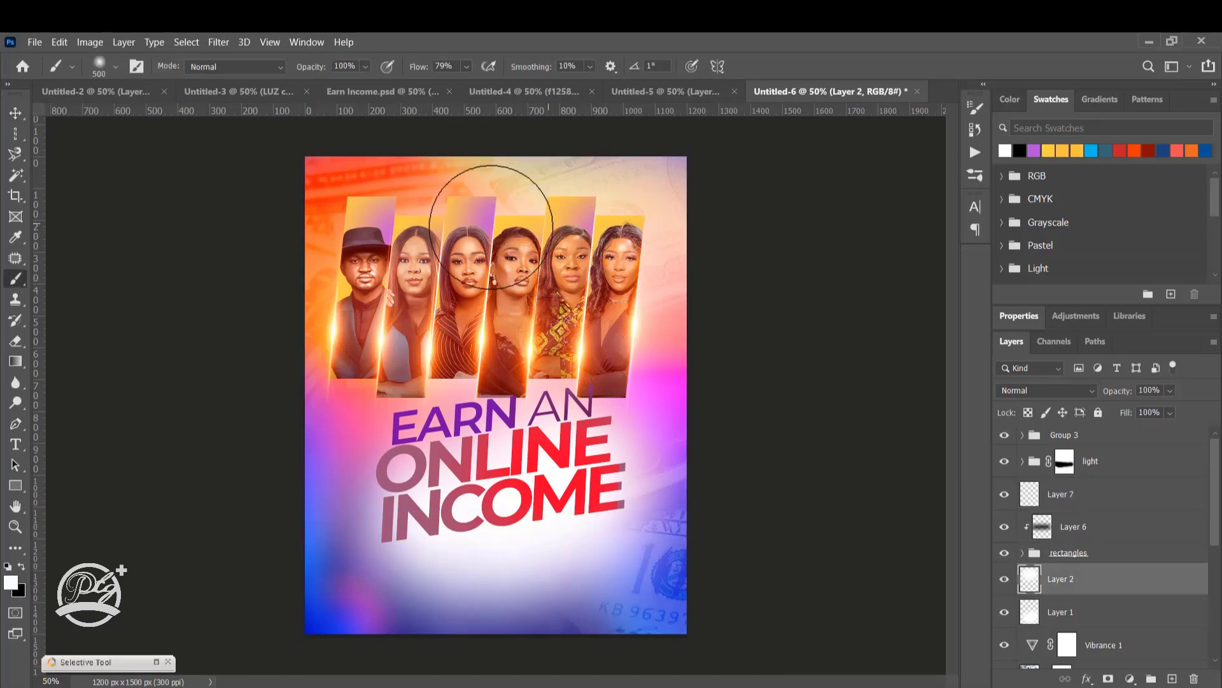
key("bracketright")
key("bracketright")
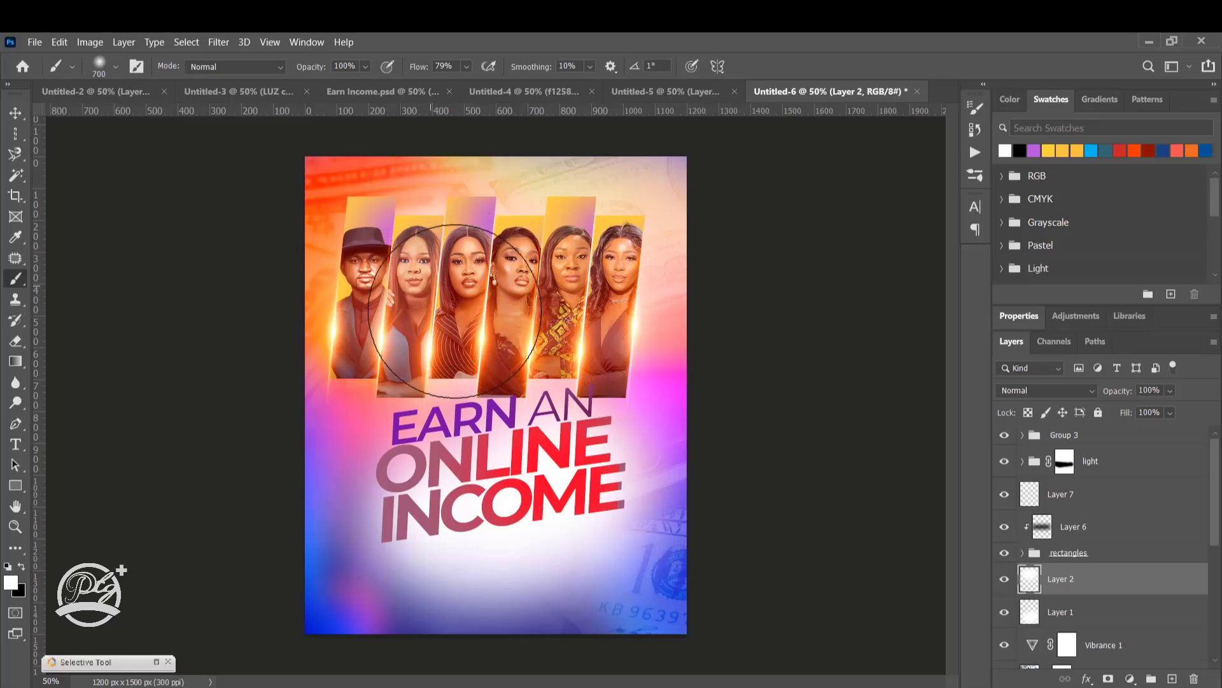
left_click(455, 310)
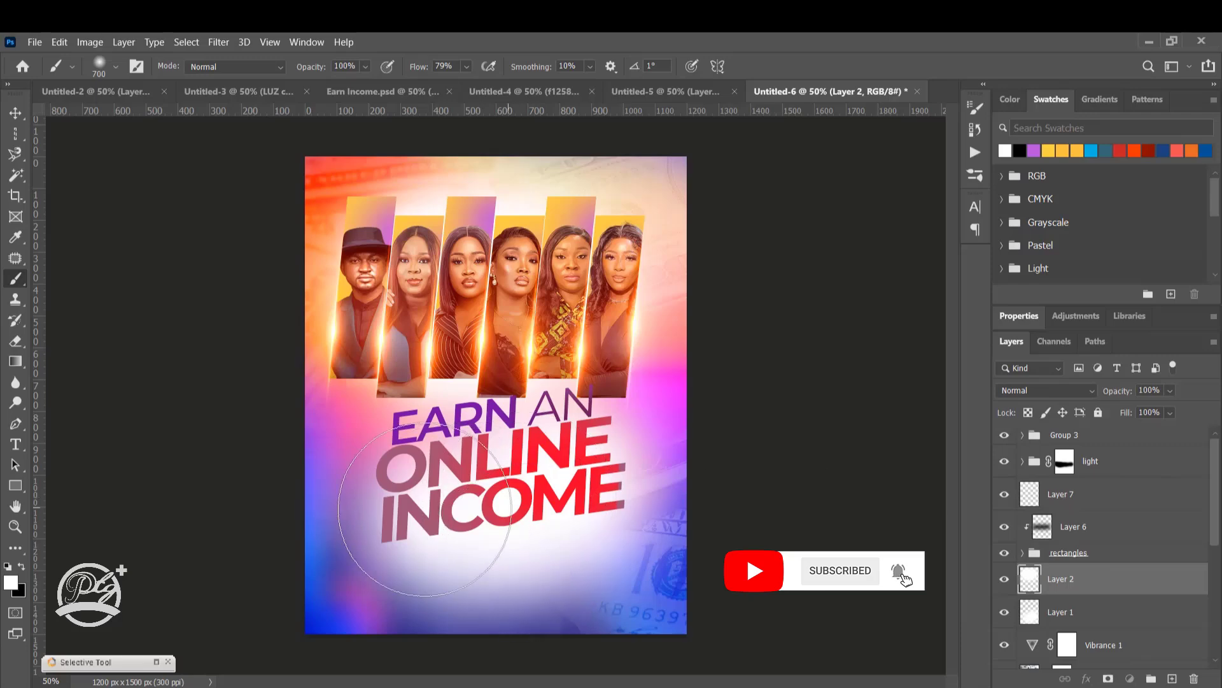
left_click(455, 525)
Brighten the background behind the Earn an Online Income title with white 700 px brush dabs on Layer 1.
key("alt+[")
left_click(408, 522)
left_click(563, 478)
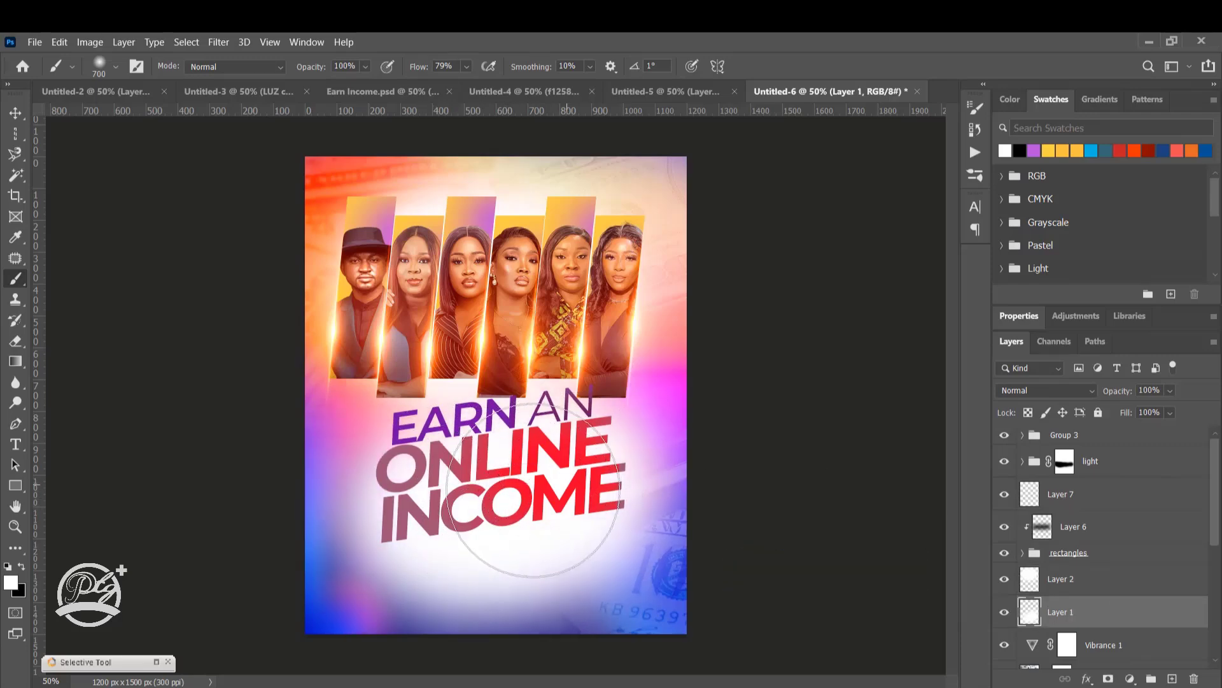
left_click(430, 495)
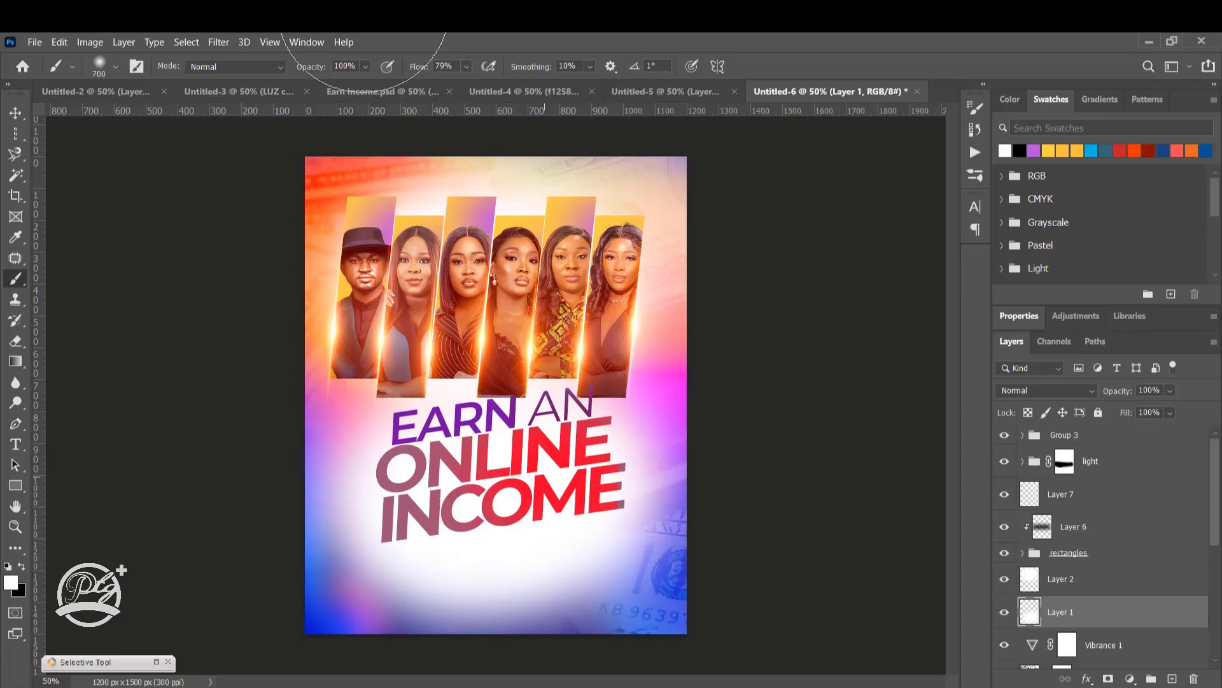
left_click(15, 113)
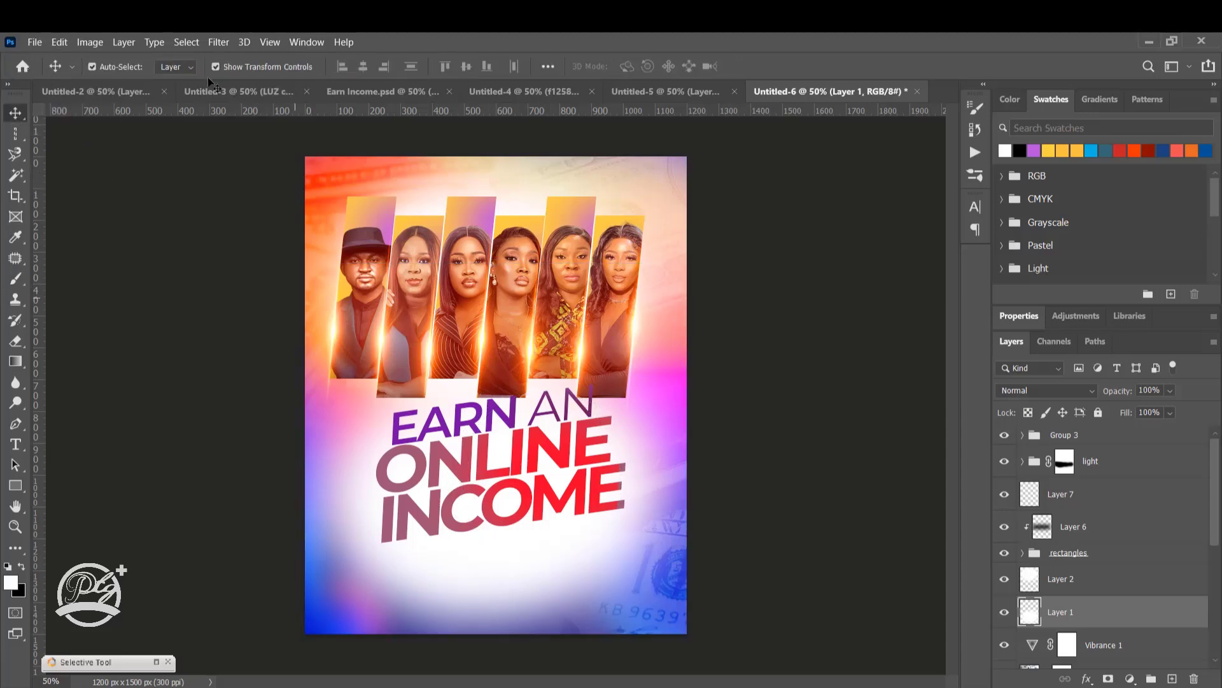
Set auto-selection to Group and move the title, Group 3, down slightly to leave a gap beneath the panels.
left_click(170, 81)
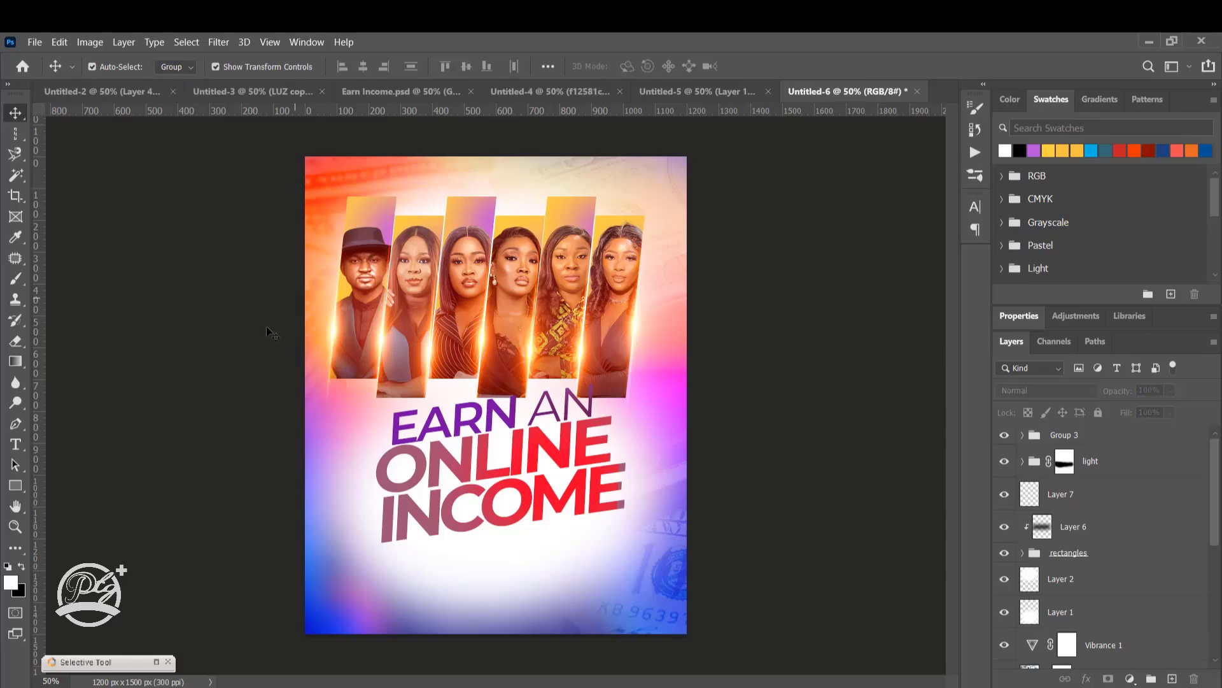
left_click(521, 465)
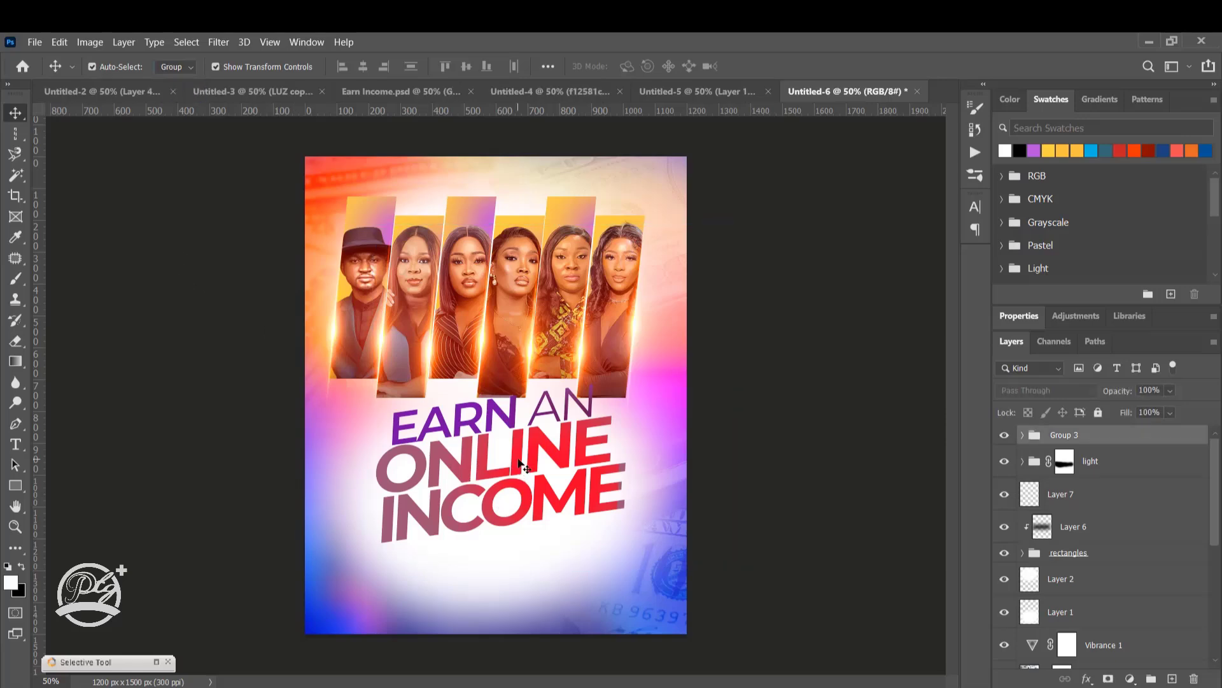
left_click_drag(517, 501, 517, 491)
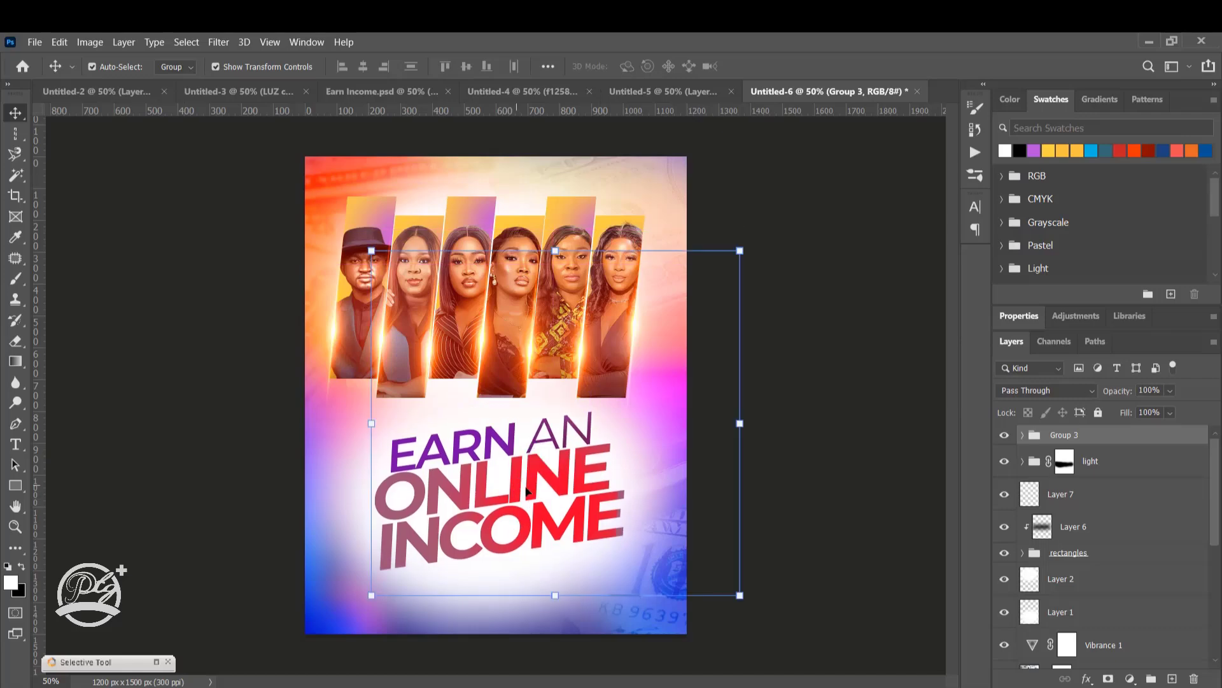
key("shift+Up")
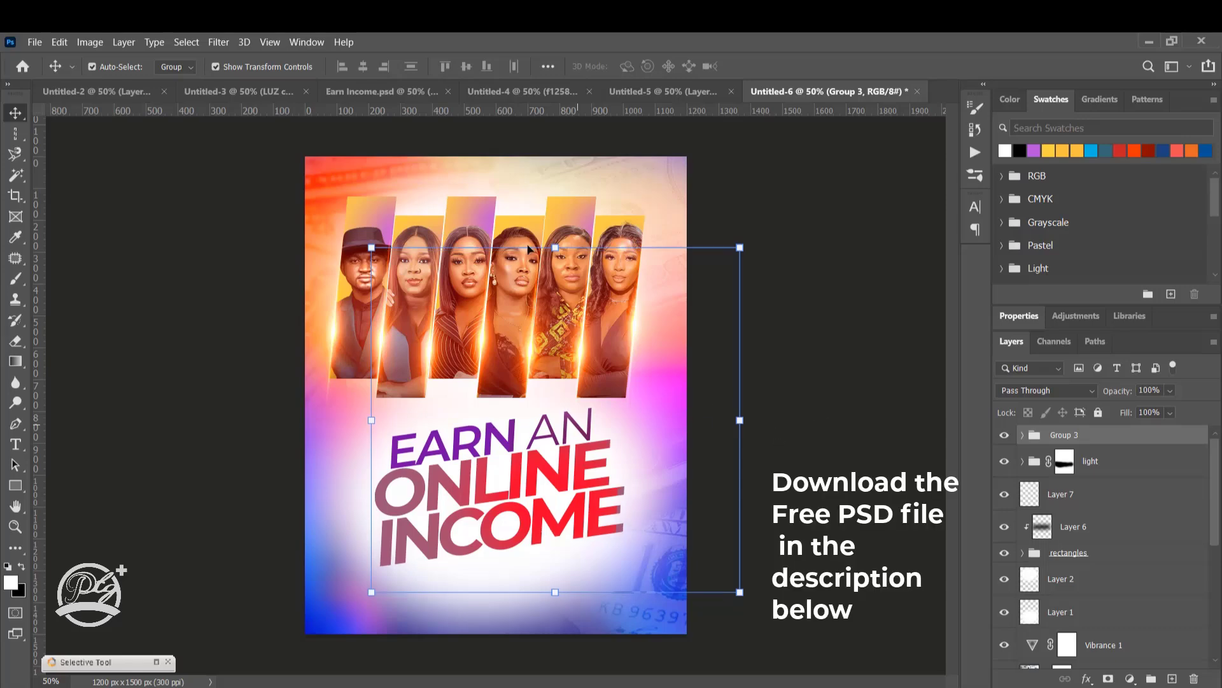
key("ctrl+h")
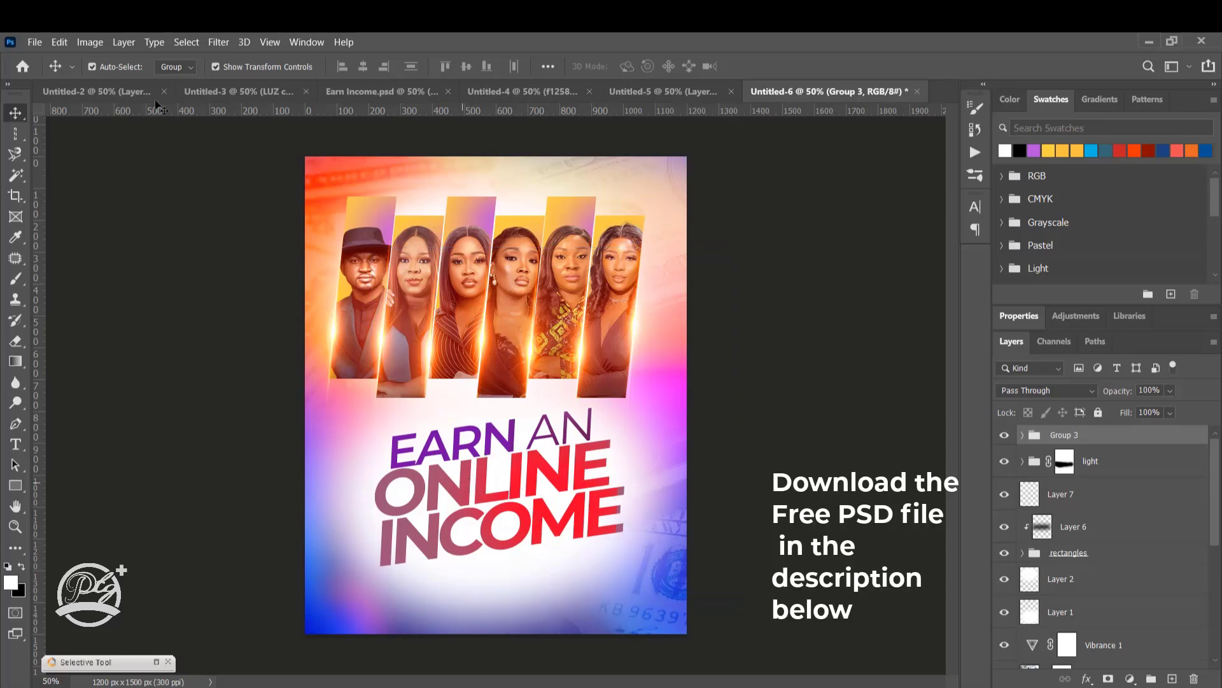
Set auto-selection to Layer and toggle Layer 11's visibility to examine its clipped red shading on the ONLINE INCOME text.
left_click(173, 64)
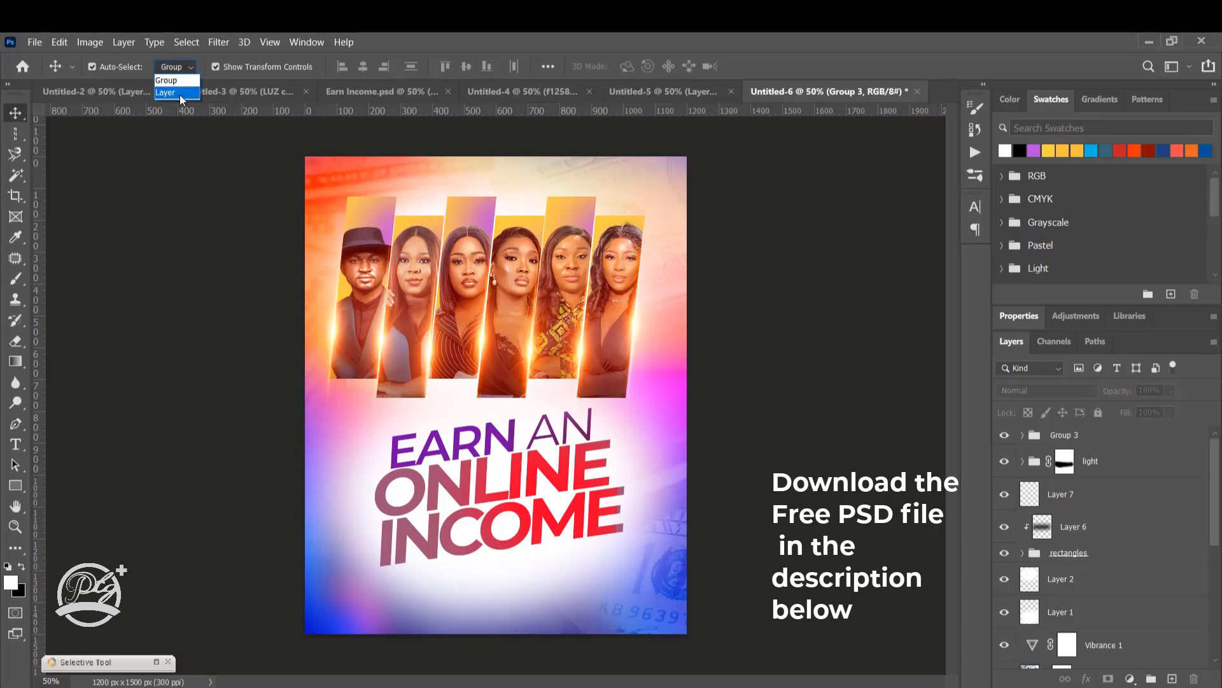
left_click(180, 94)
left_click(435, 548)
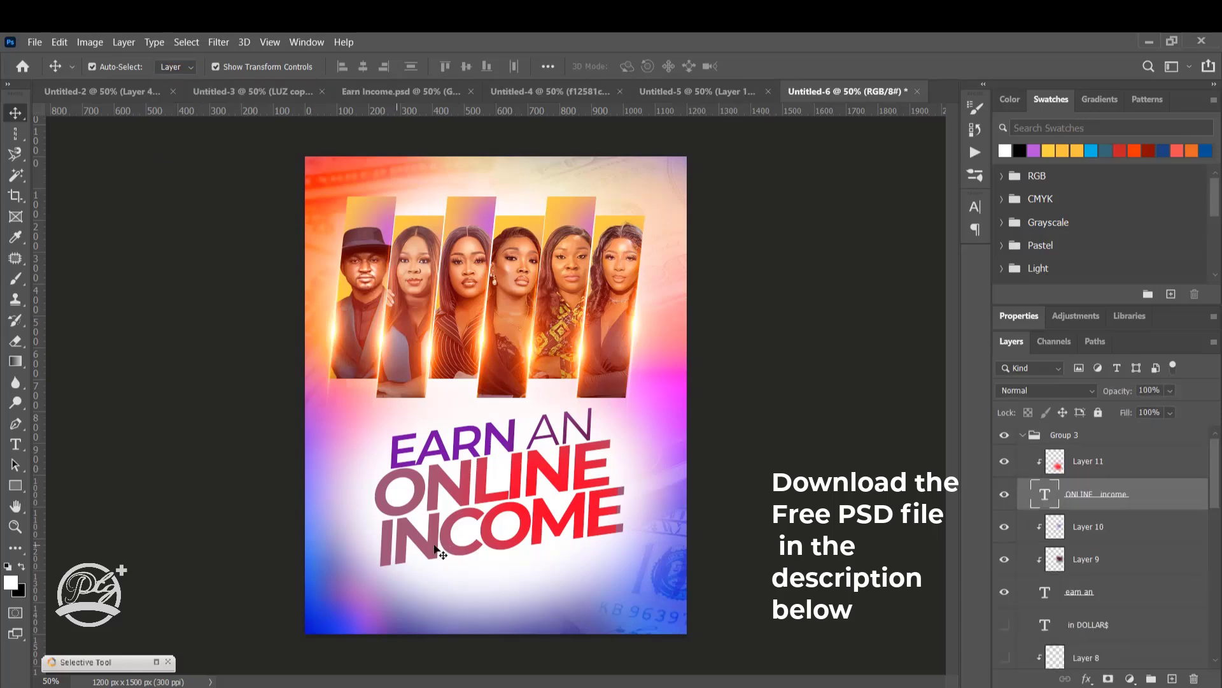
left_click(1005, 462)
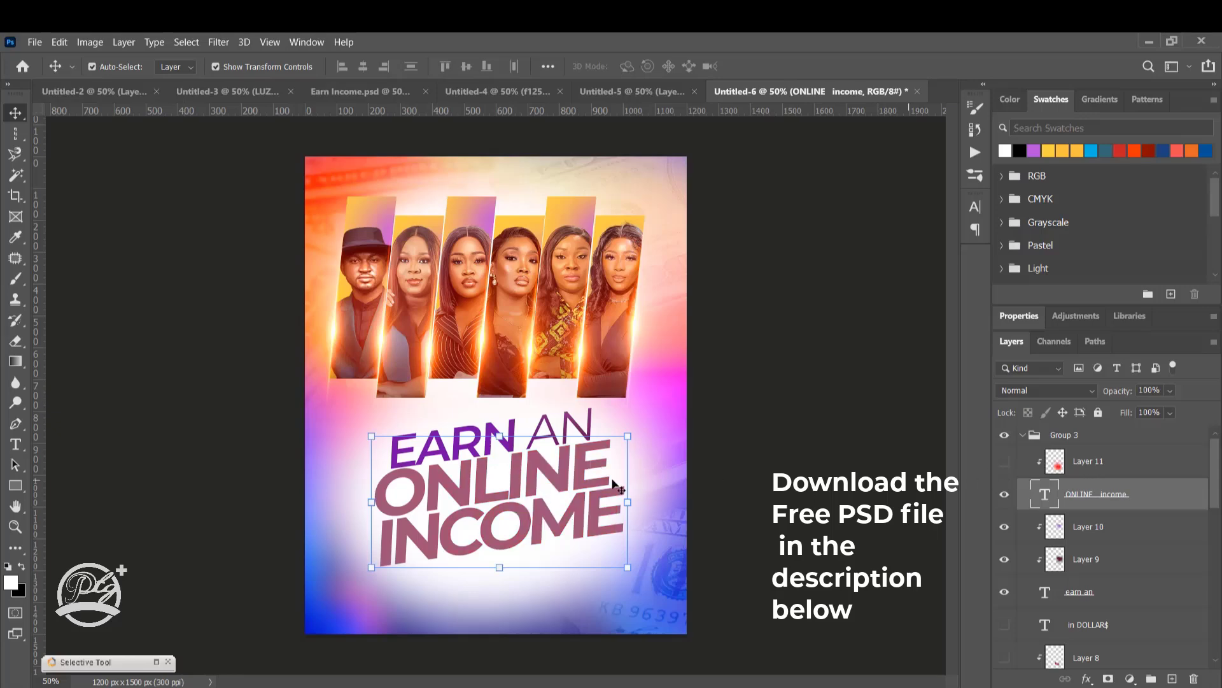
left_click(519, 479)
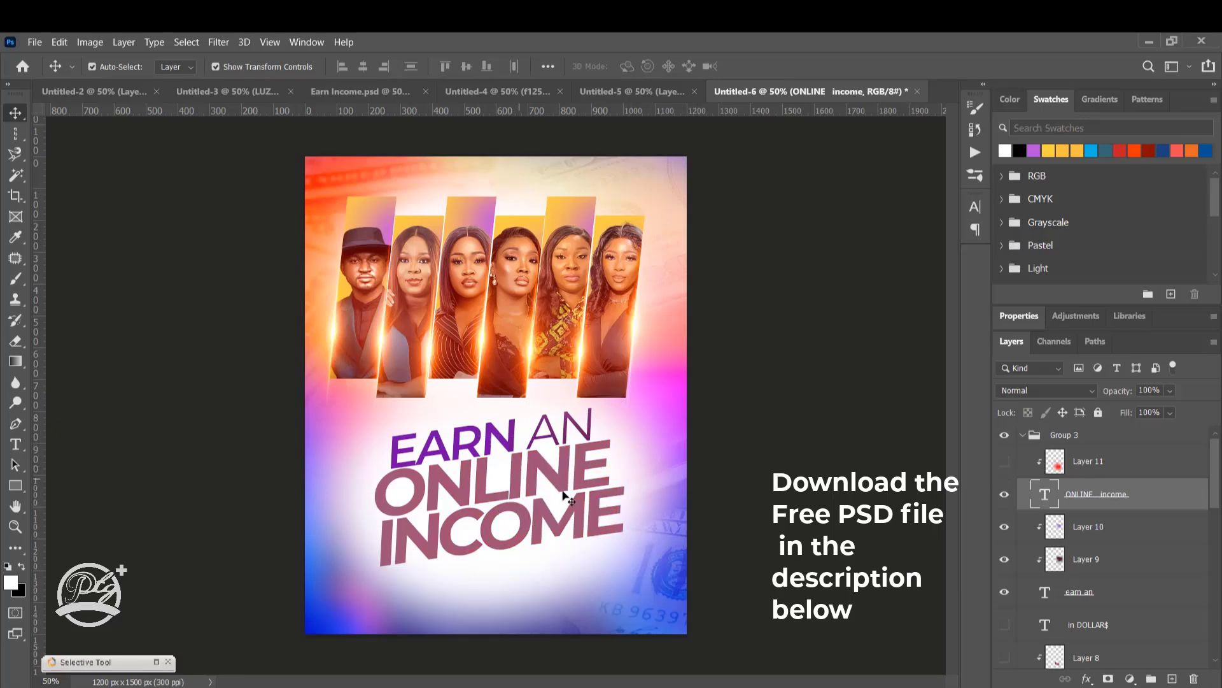
left_click(1004, 462)
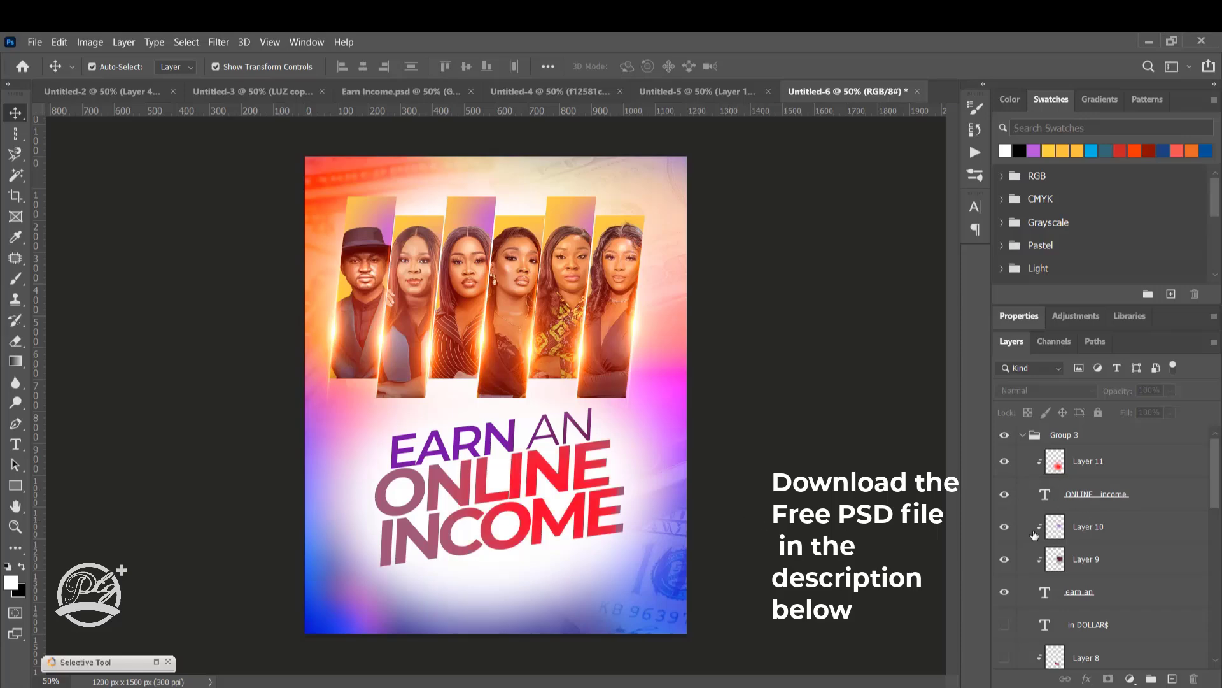
Turn off the visibility of Layer 10 and Layer 9 to examine their clipped shading on the EARN AN text.
left_click(1116, 527)
left_click(1005, 527)
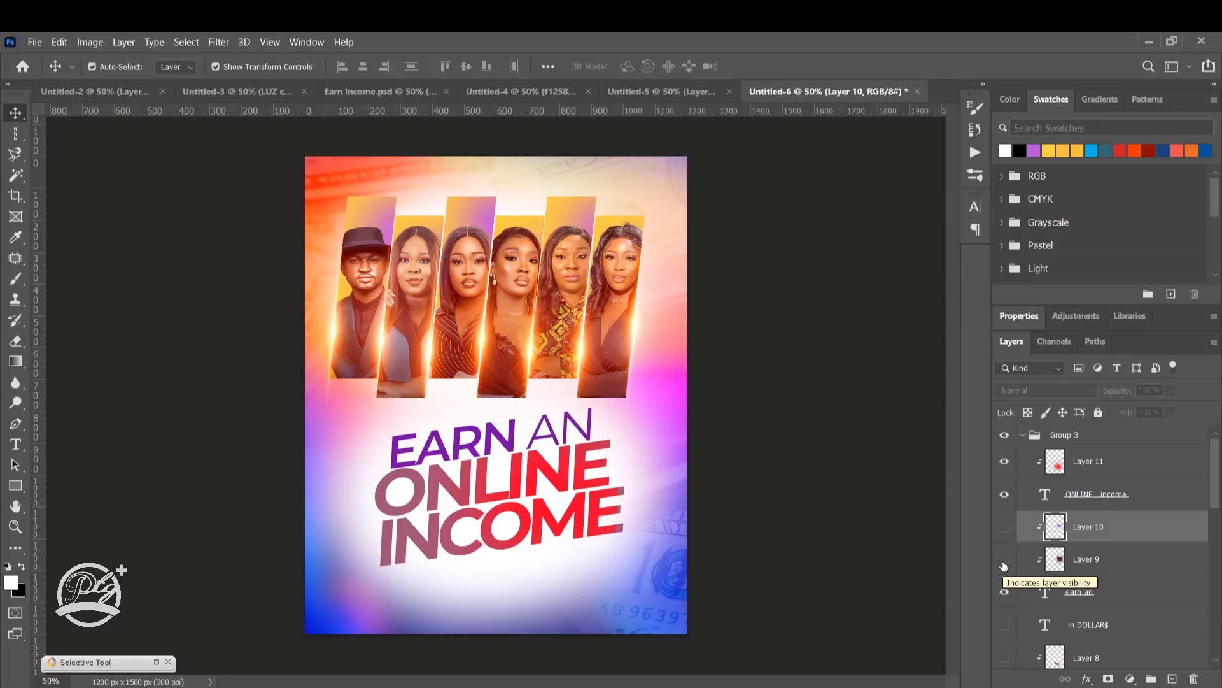
left_click(1004, 560)
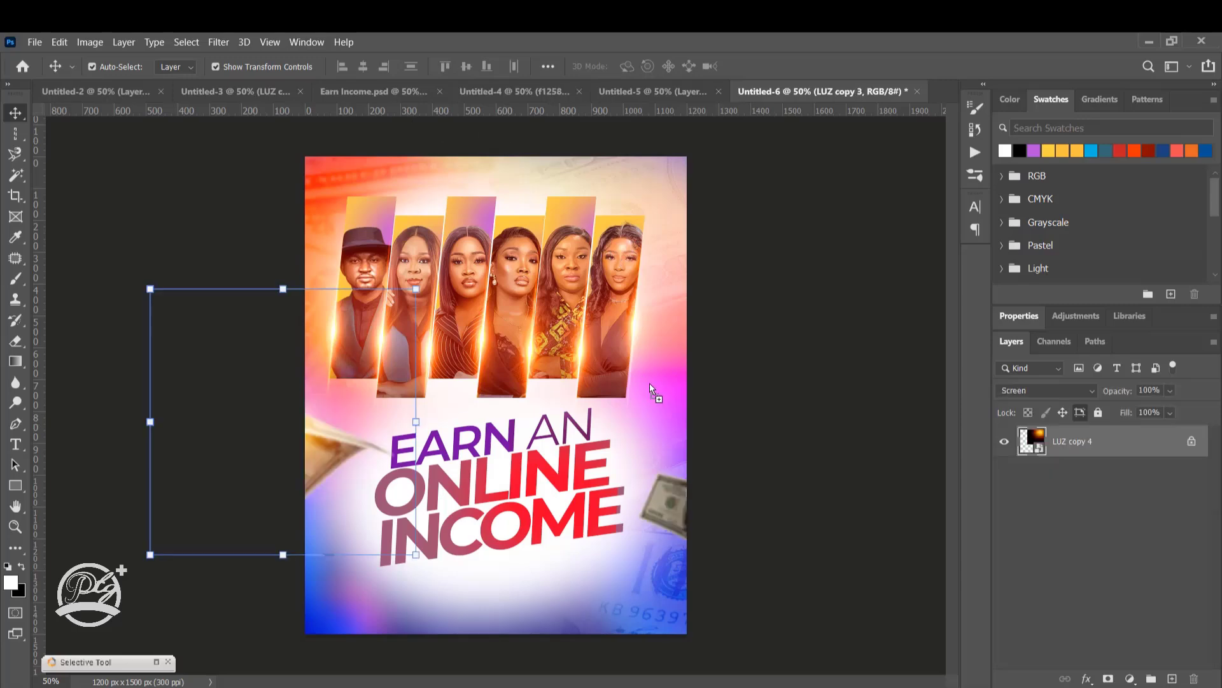
Set the blending mode of the LUZ copy 4 flare over the flyer's right-hand dollar bill to Screen.
left_click_drag(677, 498, 678, 499)
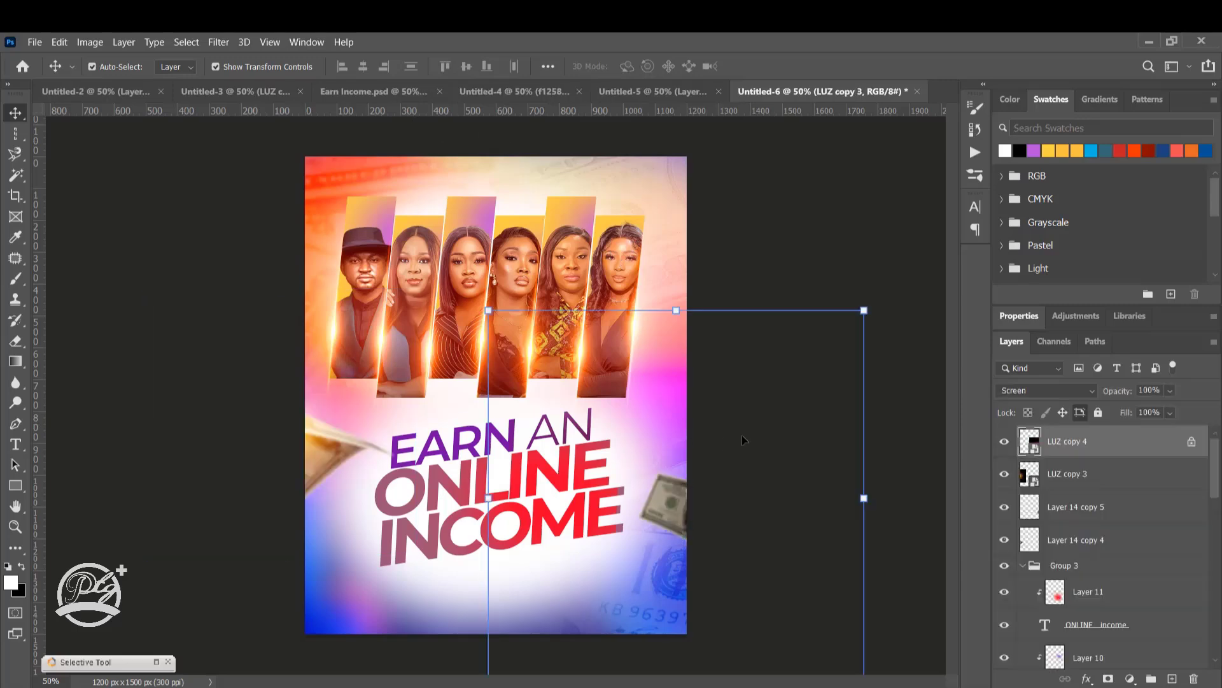
left_click(1098, 412)
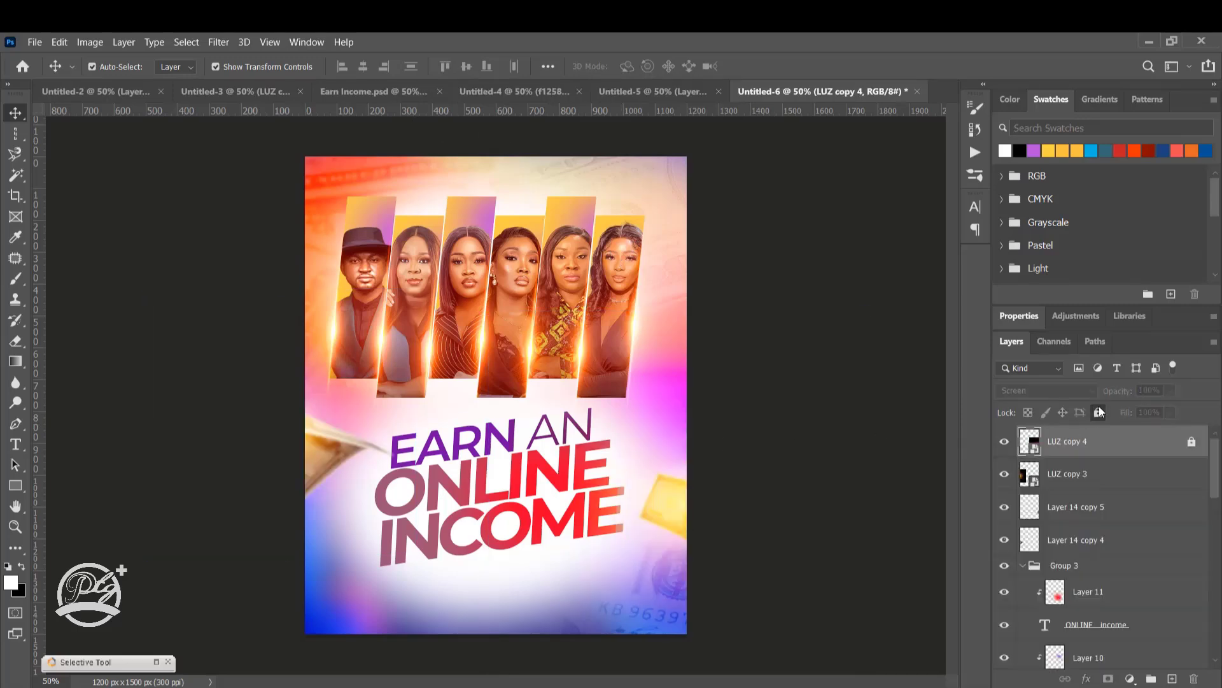
left_click(1098, 412)
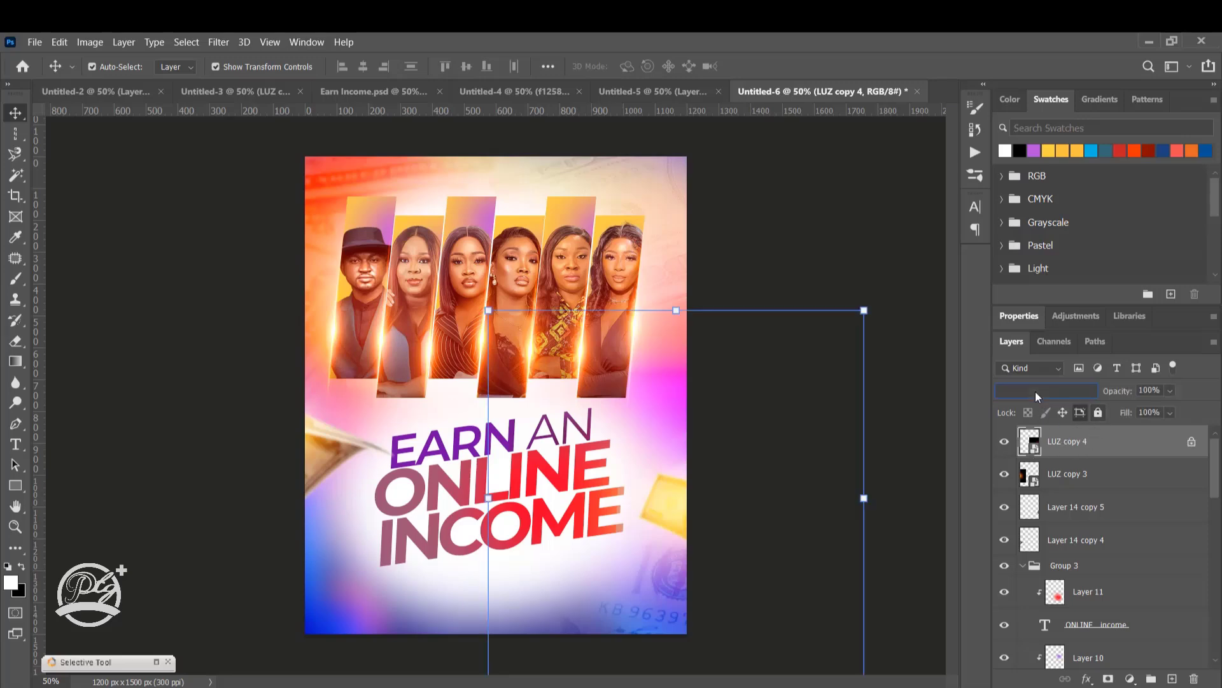
left_click(1035, 391)
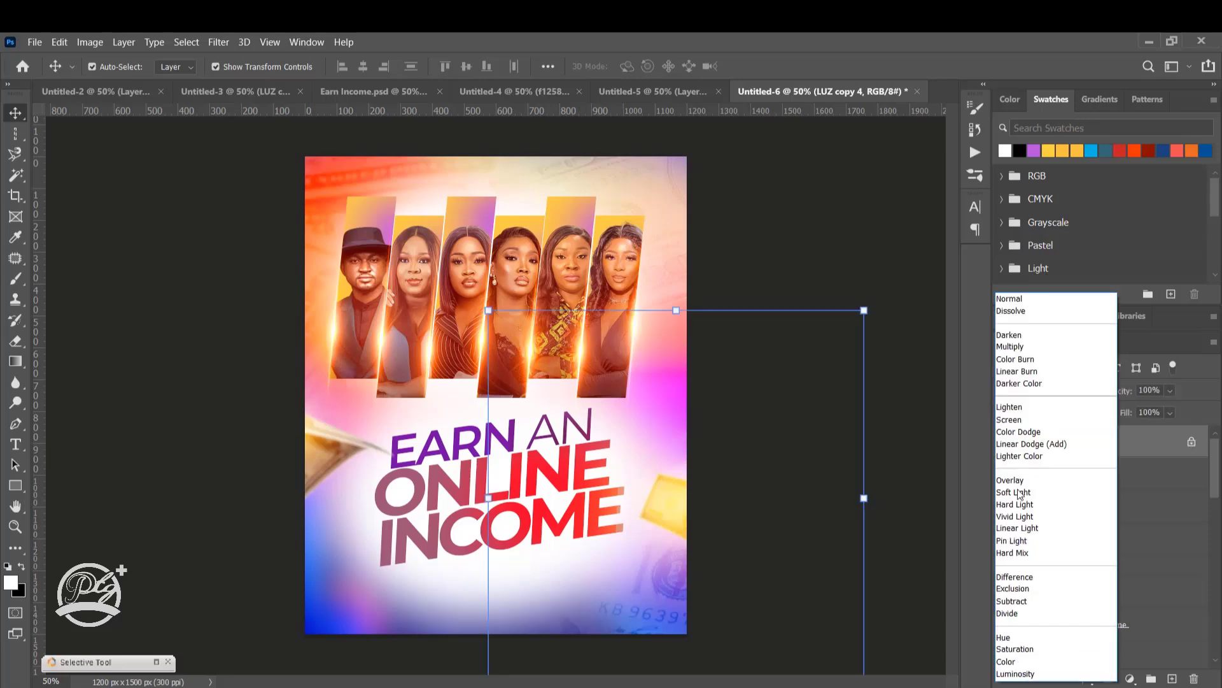
left_click(1018, 420)
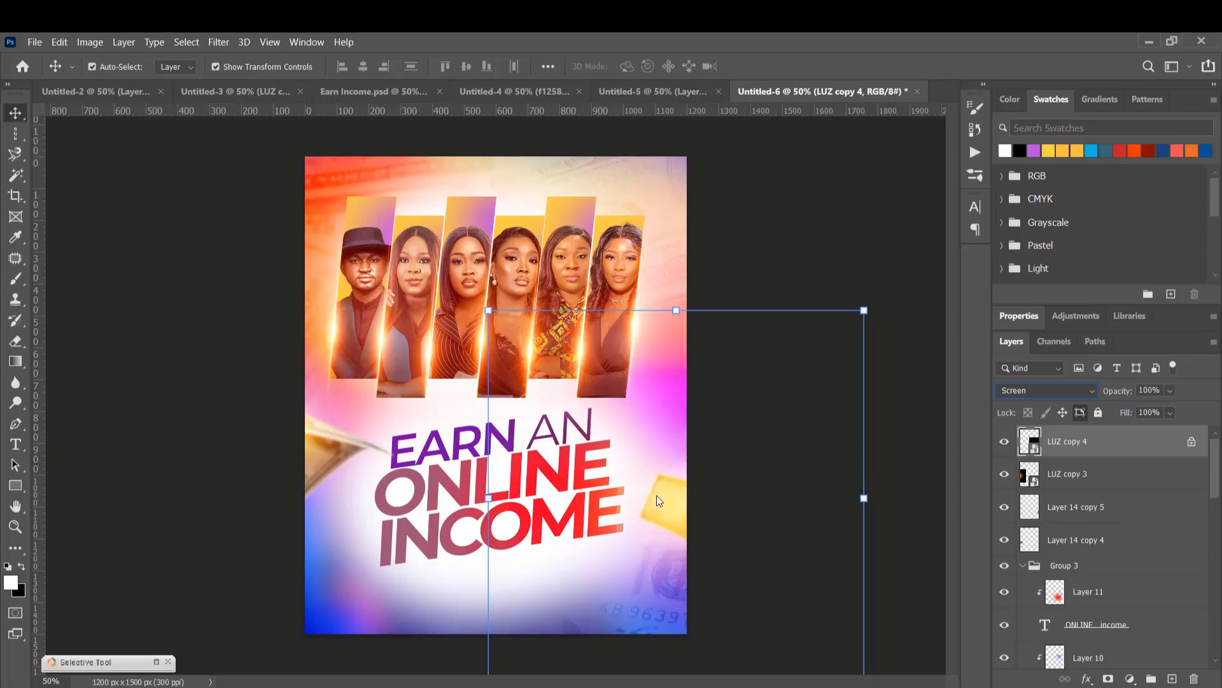
Reposition the LUZ copy 4 flare so its glow falls softly across the dollar bill at the flyer's right edge.
left_click_drag(704, 435, 649, 500)
left_click_drag(600, 561, 685, 481)
key("Return")
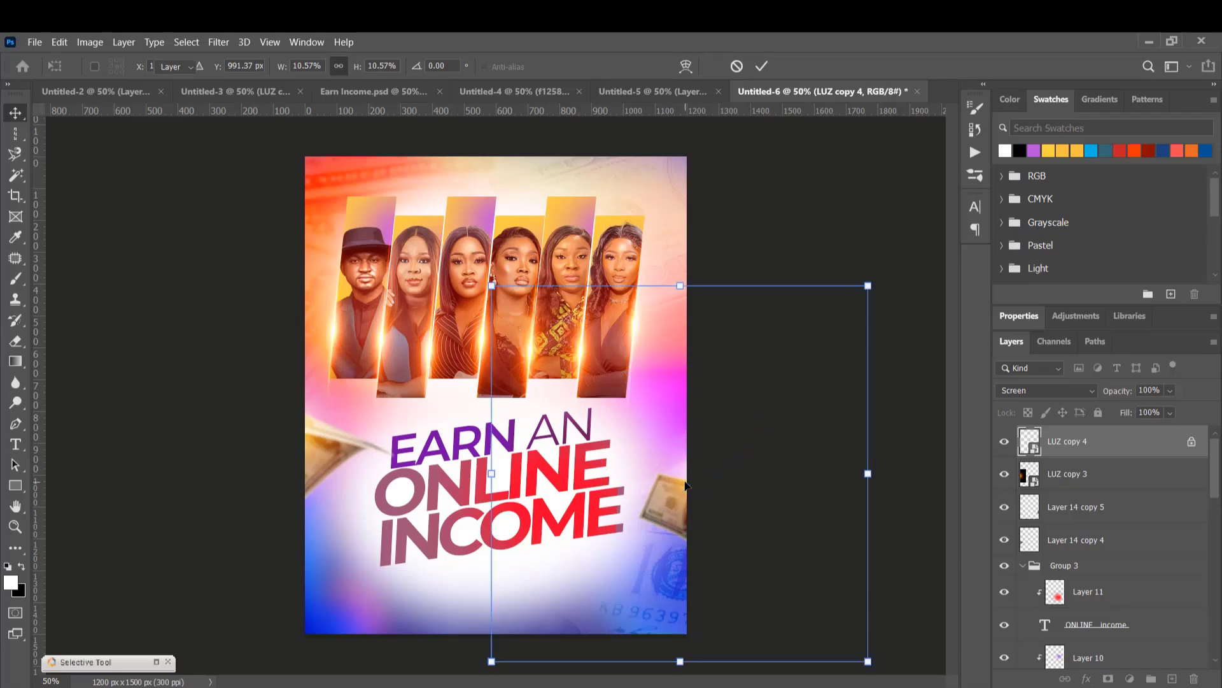
left_click(616, 170)
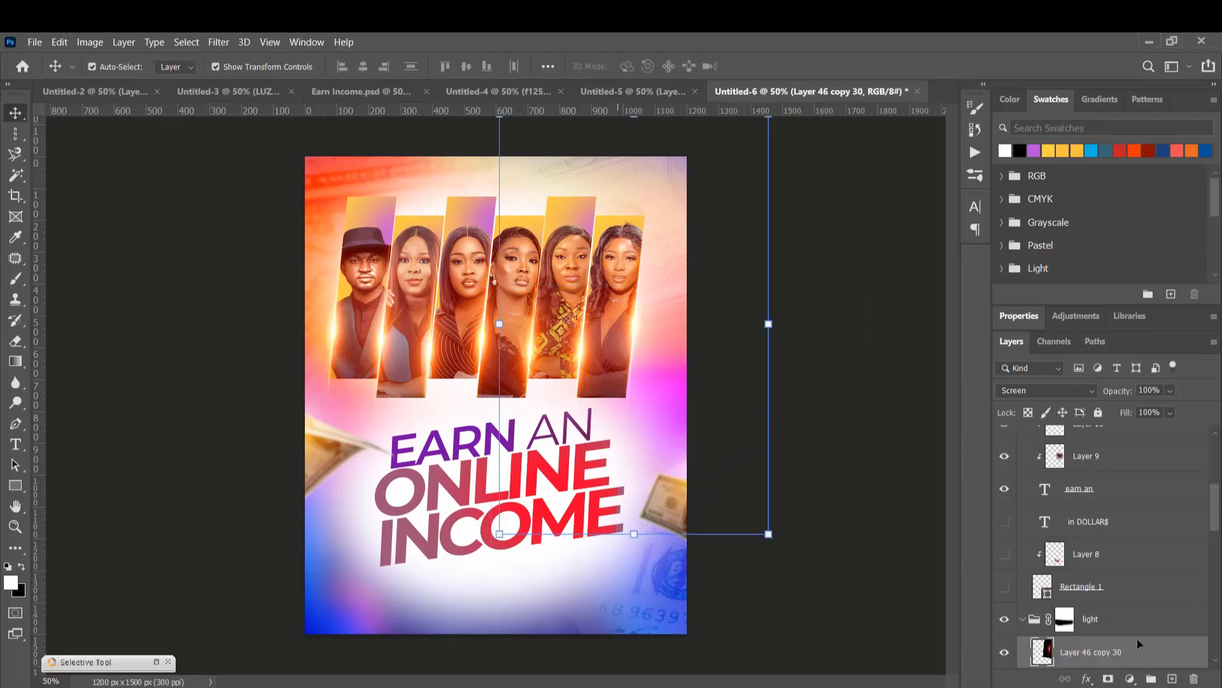